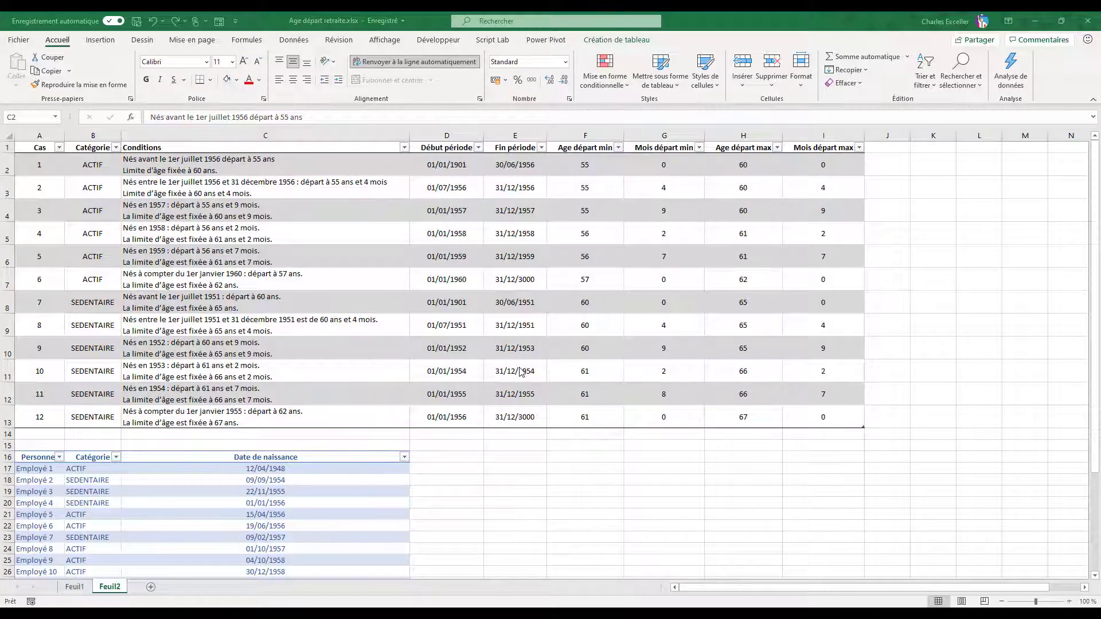
Examine the retirement criteria table's conditions, period dates and minimum departure ages and months, plus the employees' birth dates.
click(36, 317)
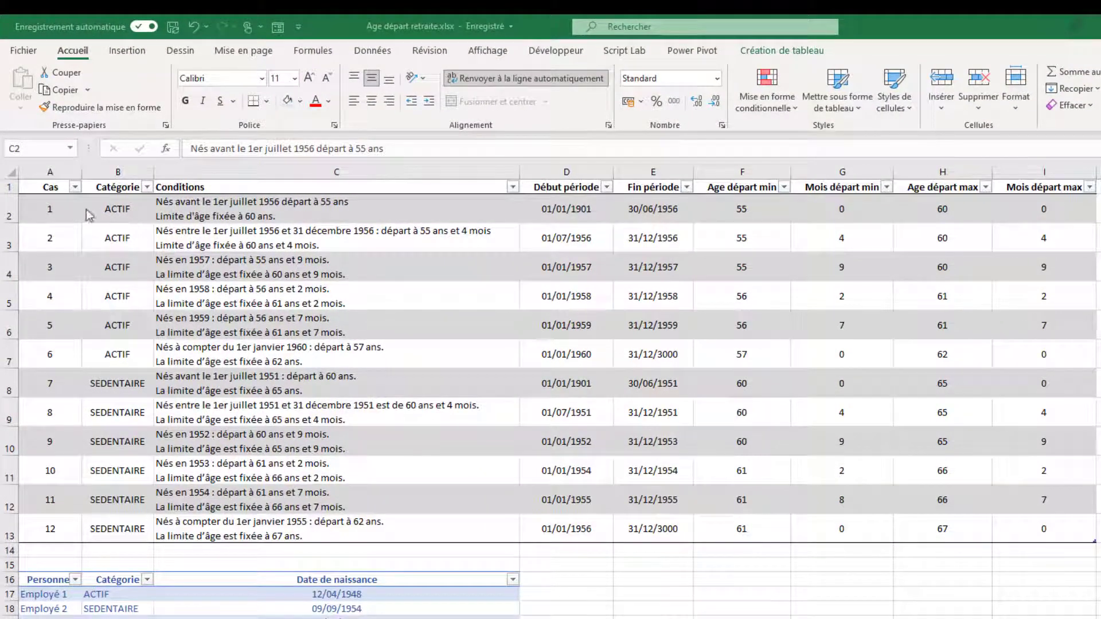
drag(49, 188, 265, 542)
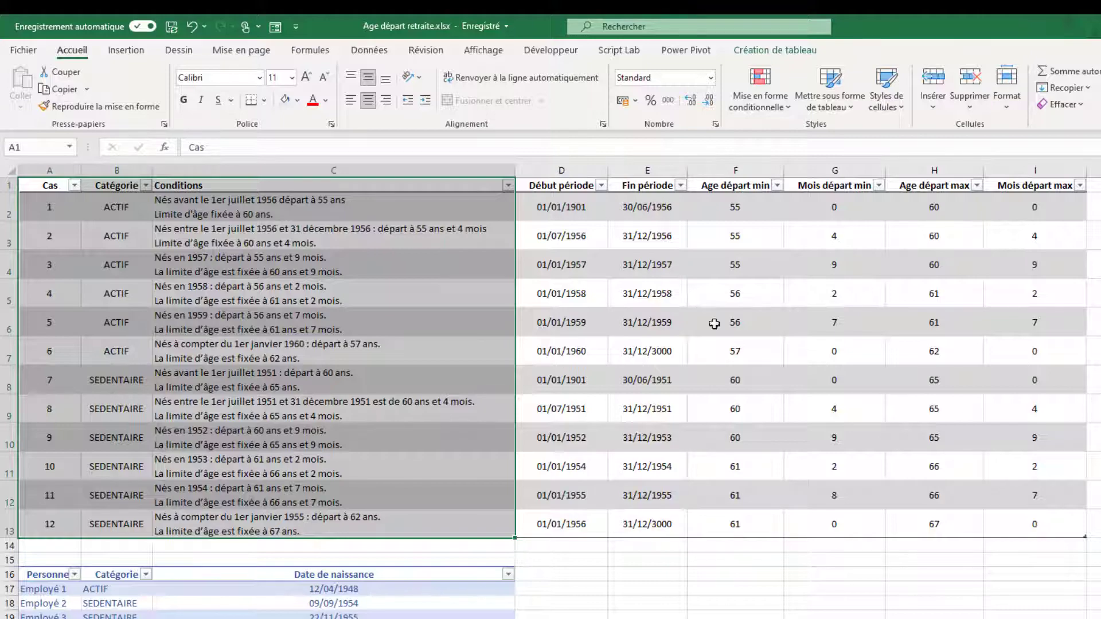
click(605, 416)
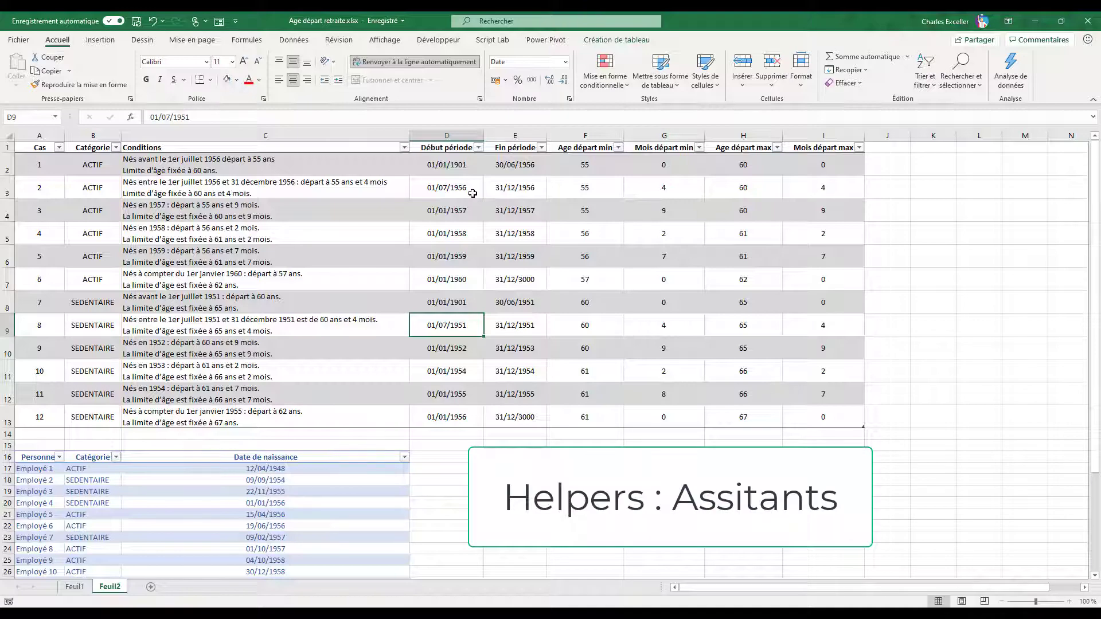
click(305, 172)
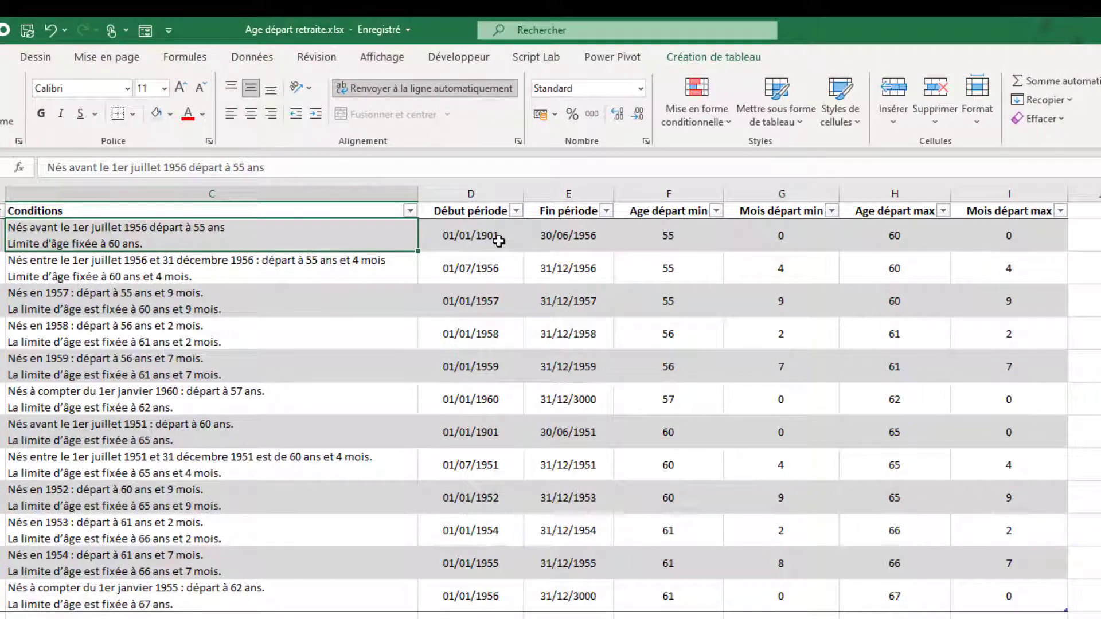
click(463, 227)
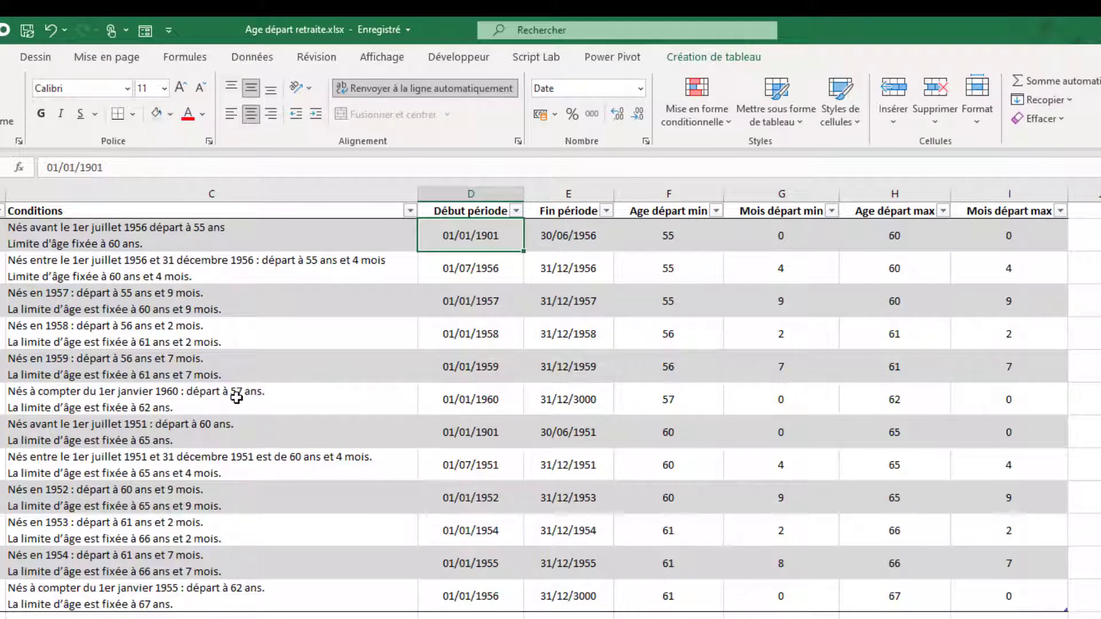
click(266, 395)
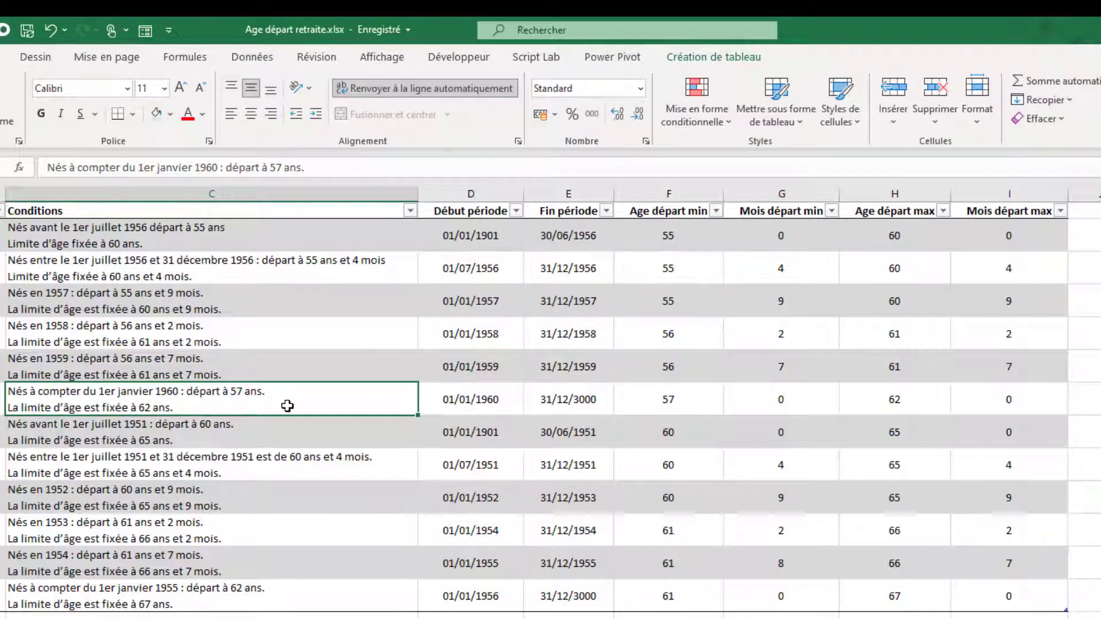
click(596, 399)
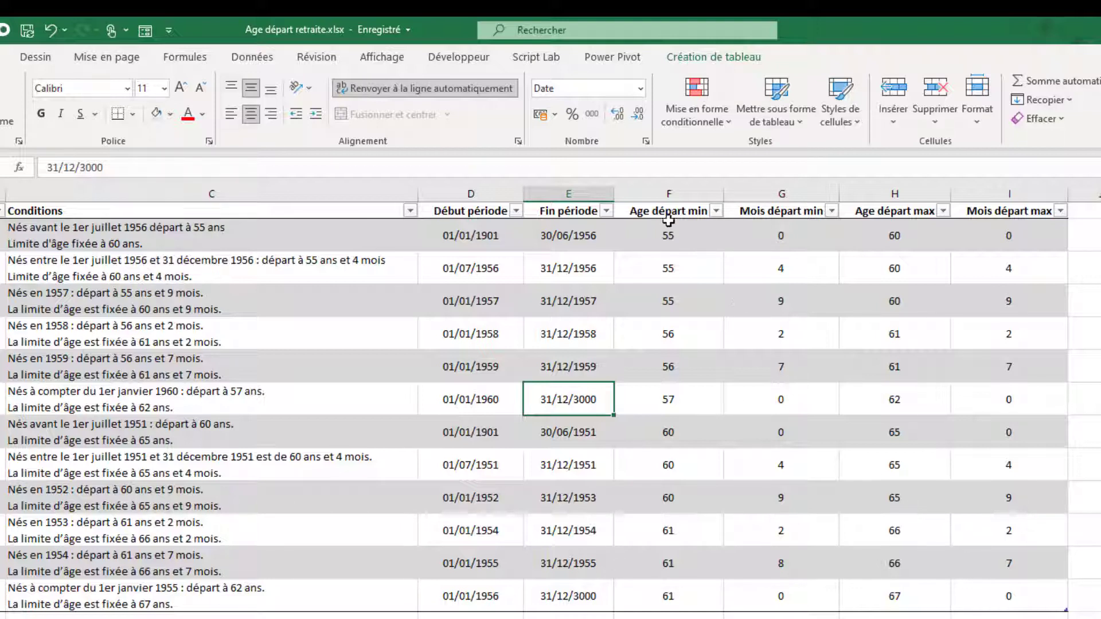
click(666, 237)
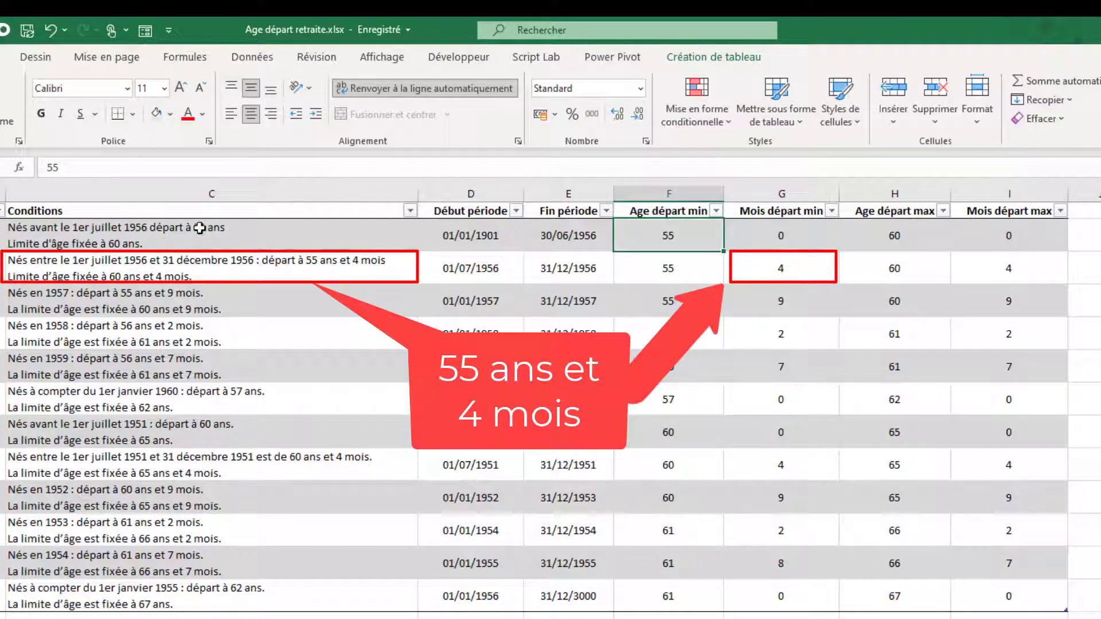
click(793, 239)
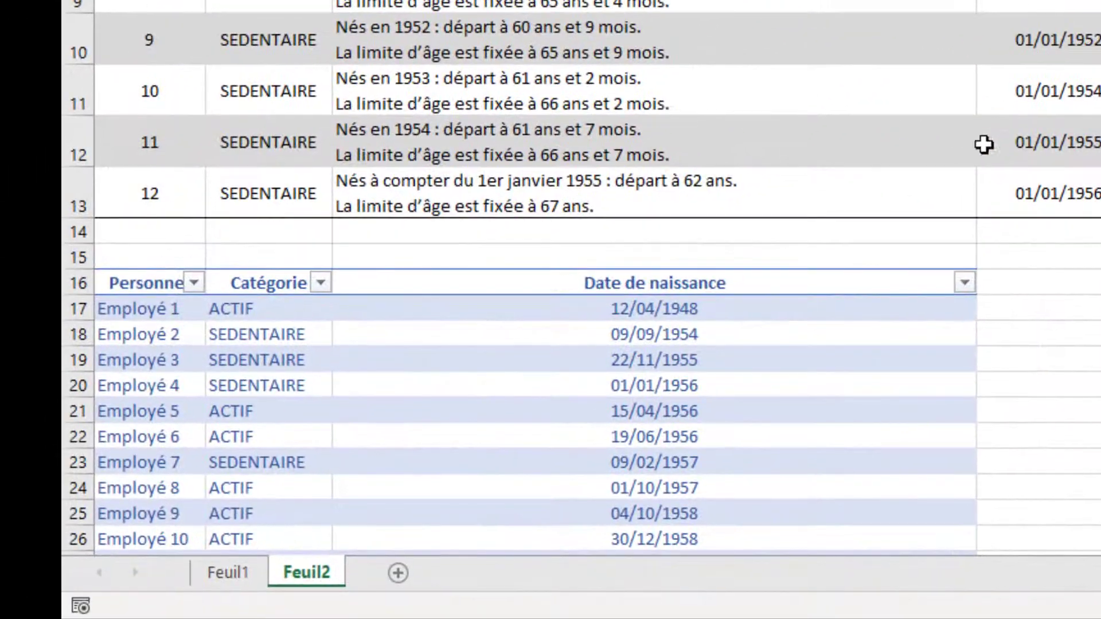
click(825, 312)
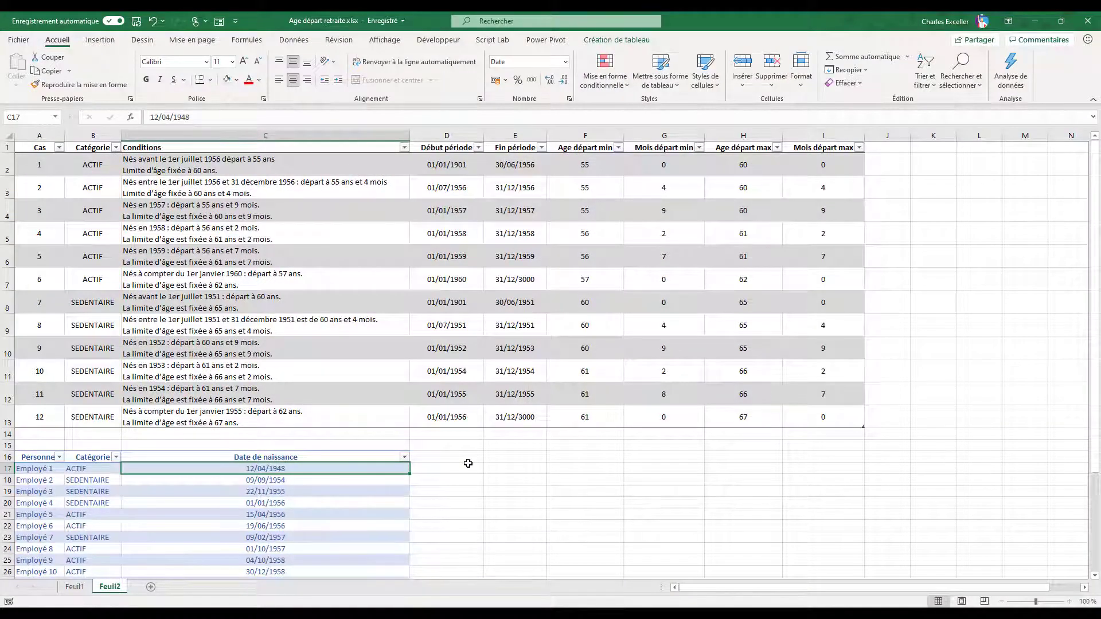
Add a column headed "Excel 365" to the employee table, directly after Date de naissance.
click(448, 459)
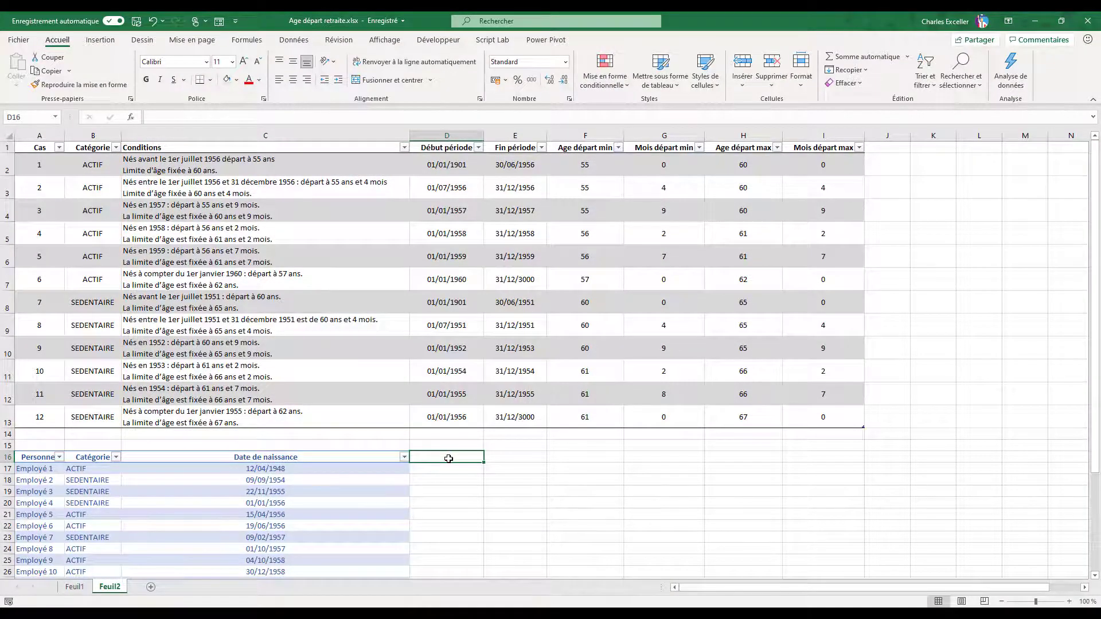
text(Excel 365)
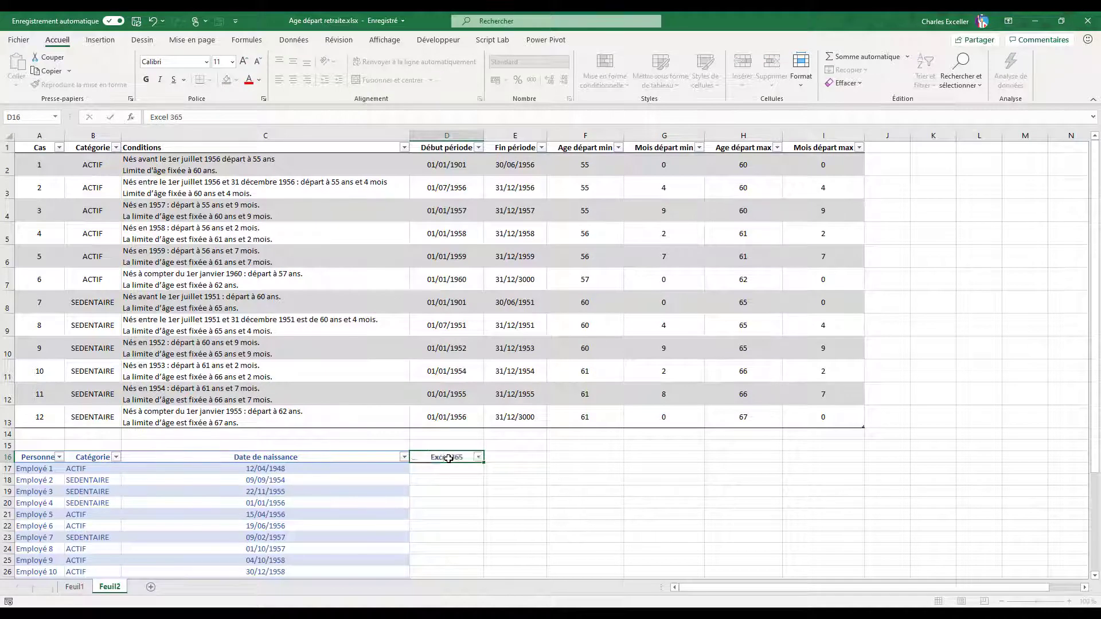
key(Return)
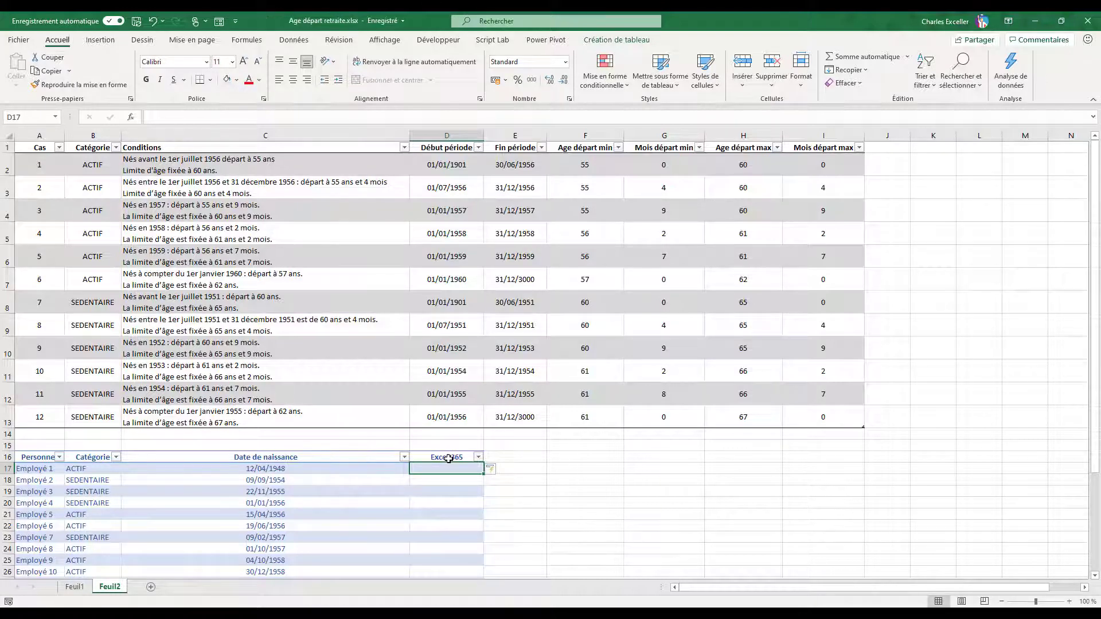
Begin a FILTRE formula in D17 on TCriteres[Cas] with the condition [@[Date de naissance]]>=TCriteres[Début période].
text(=FILTRE()
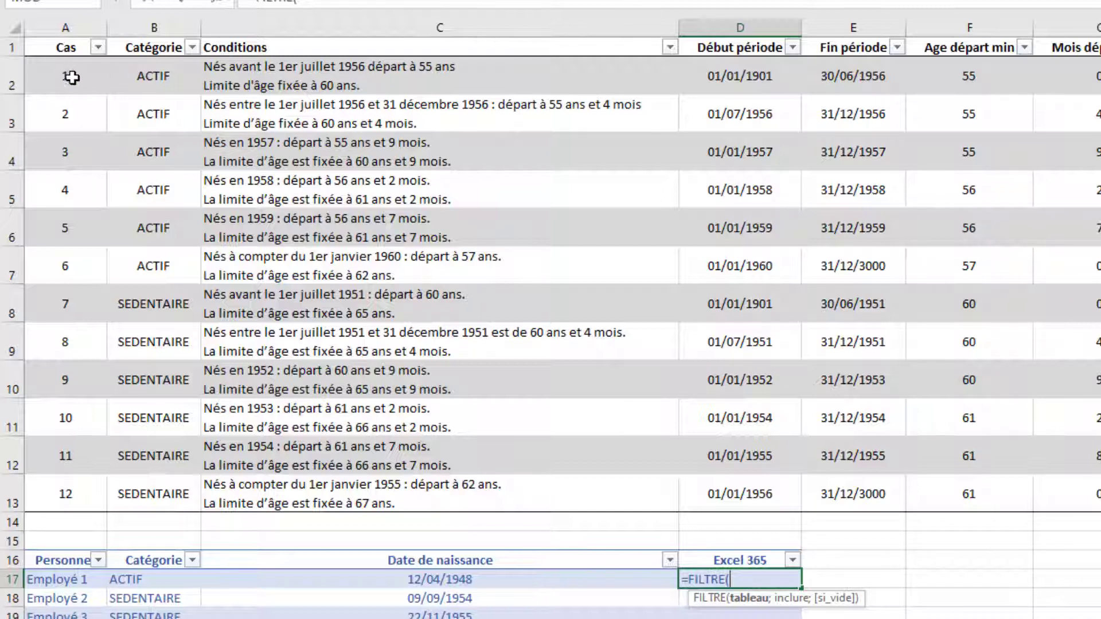
drag(74, 79, 52, 493)
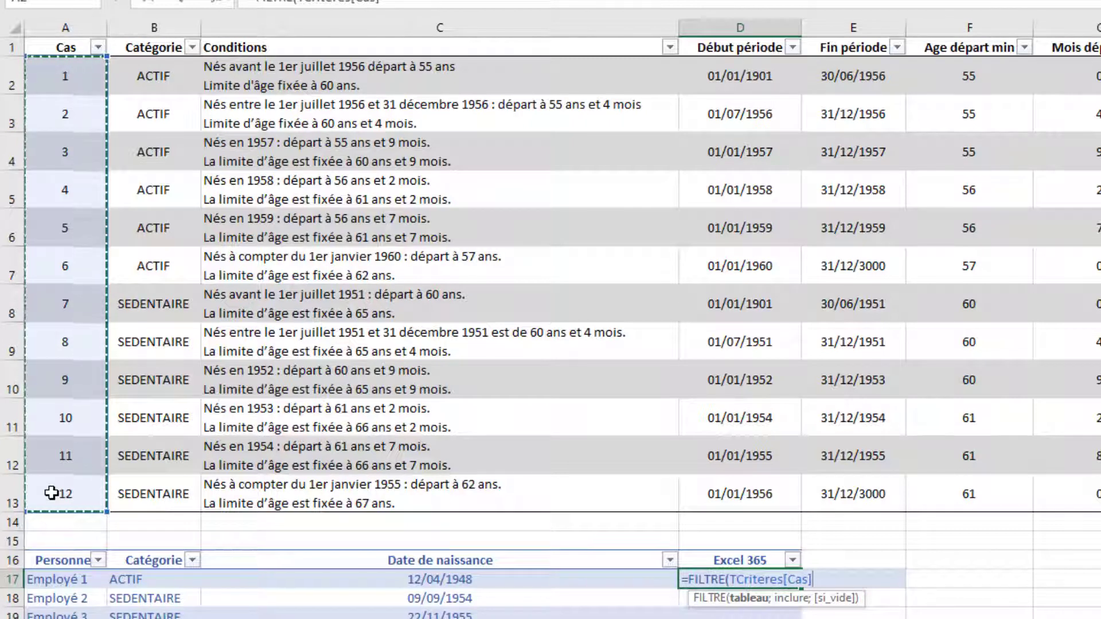
text(;)
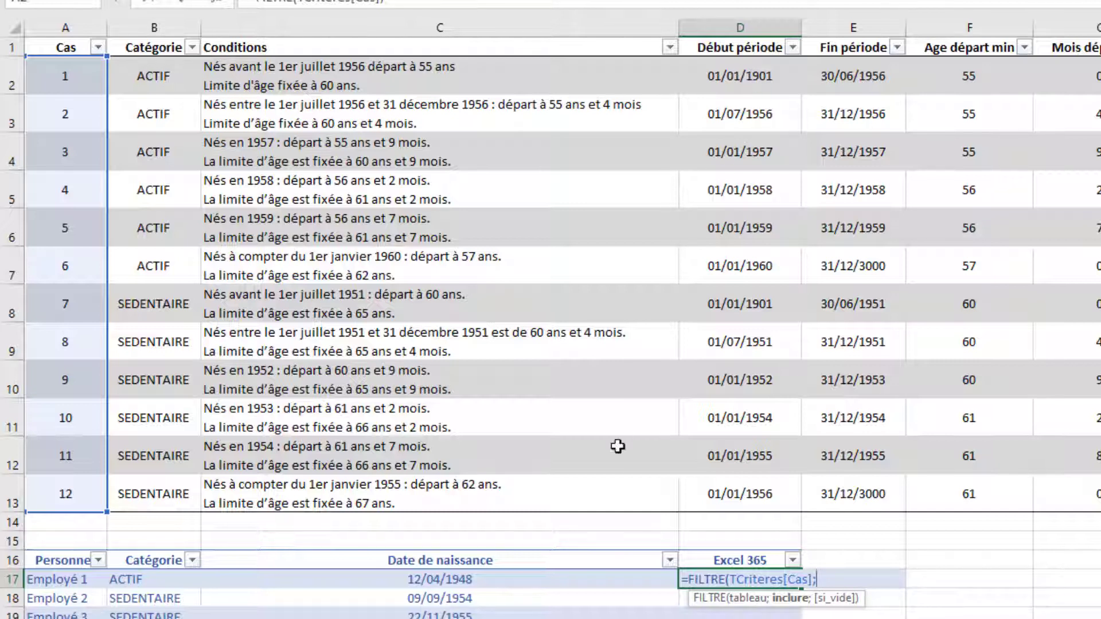
click(480, 580)
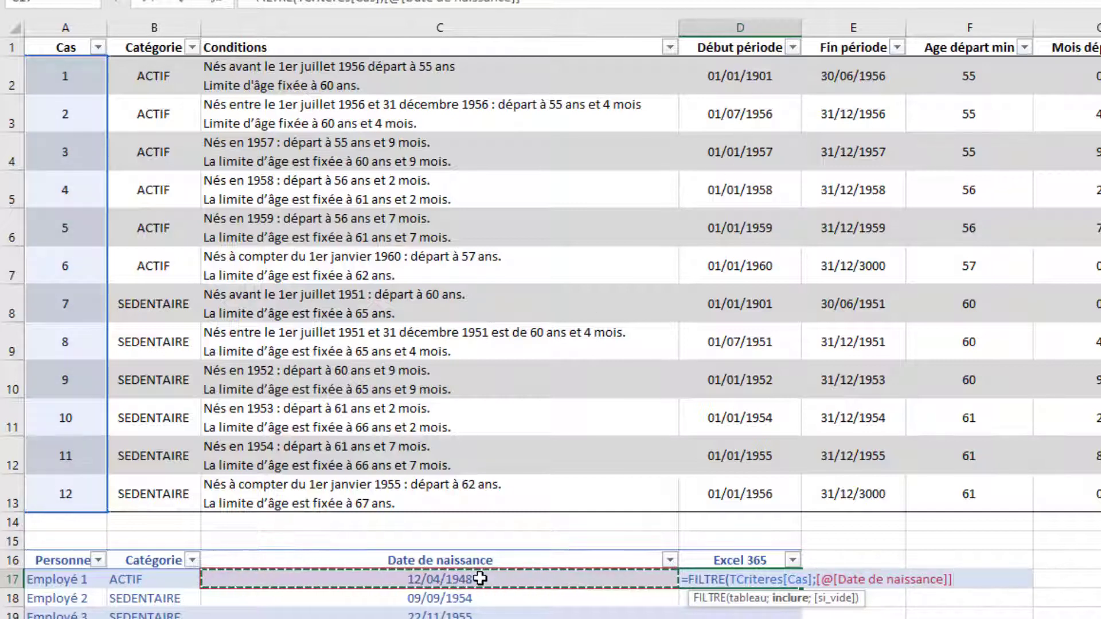
text(>)
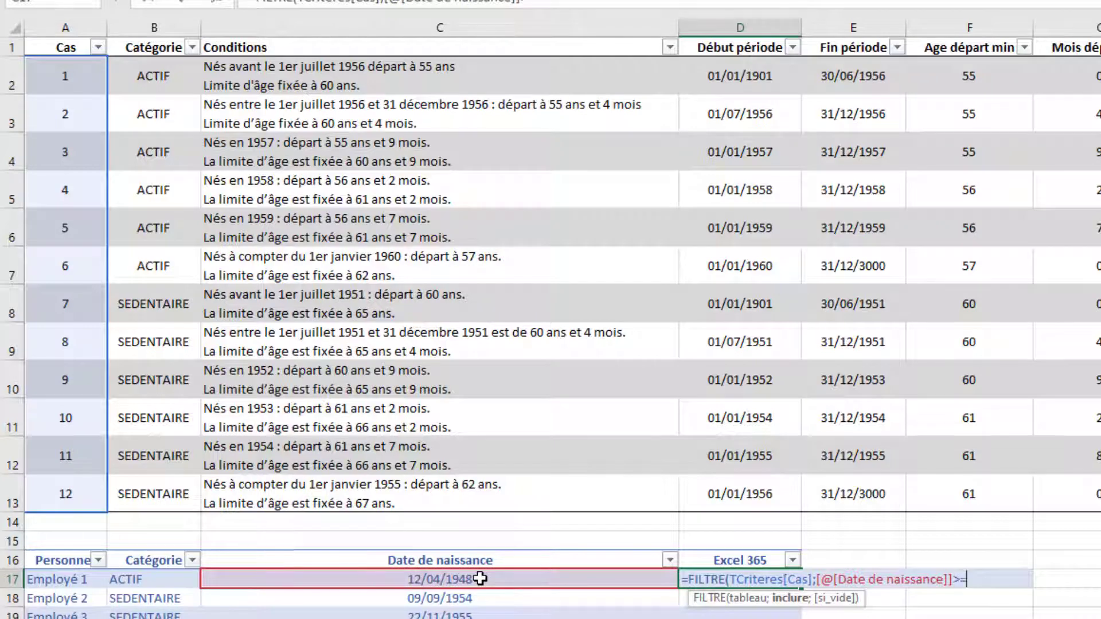
text(=)
drag(757, 70, 798, 484)
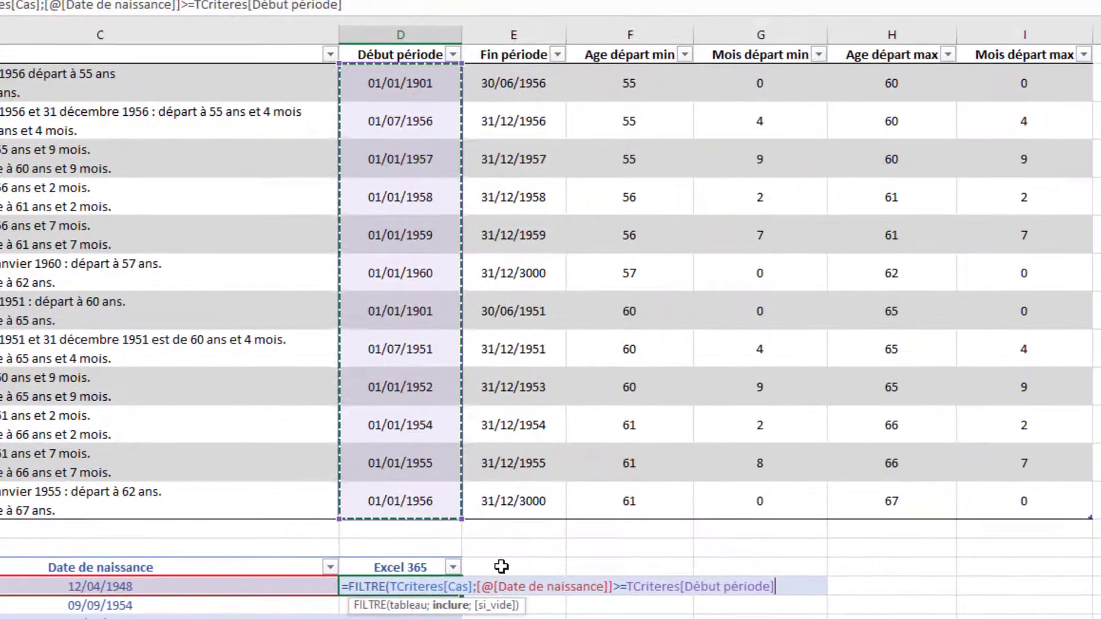
Enclose the formula's start-date condition in parentheses and append a multiplication operator (*) after it.
click(601, 583)
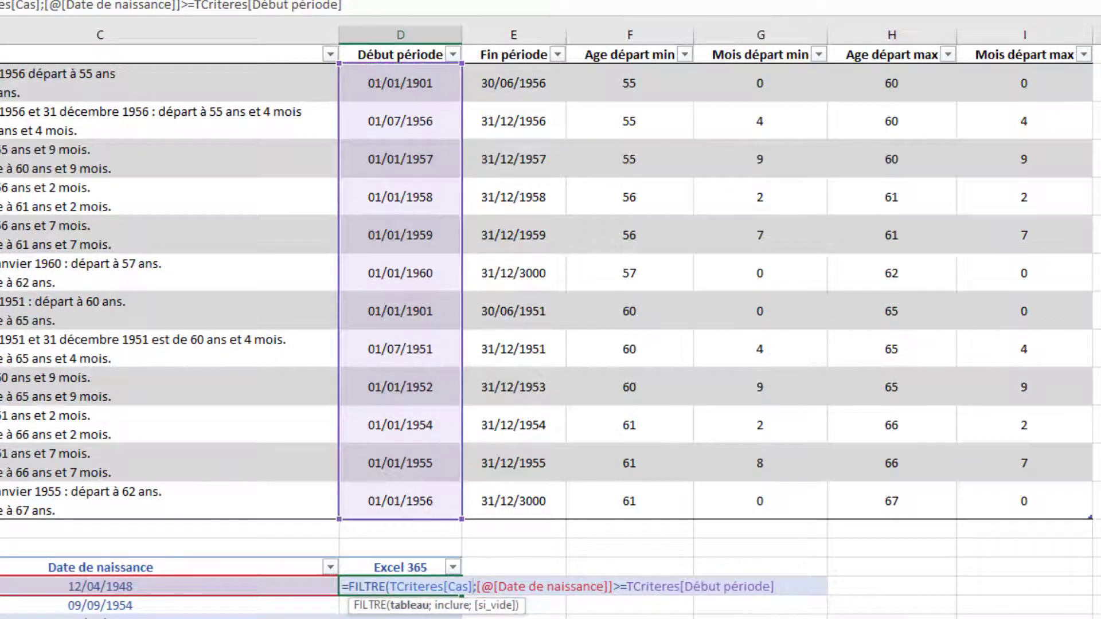
key(Right)
text(()
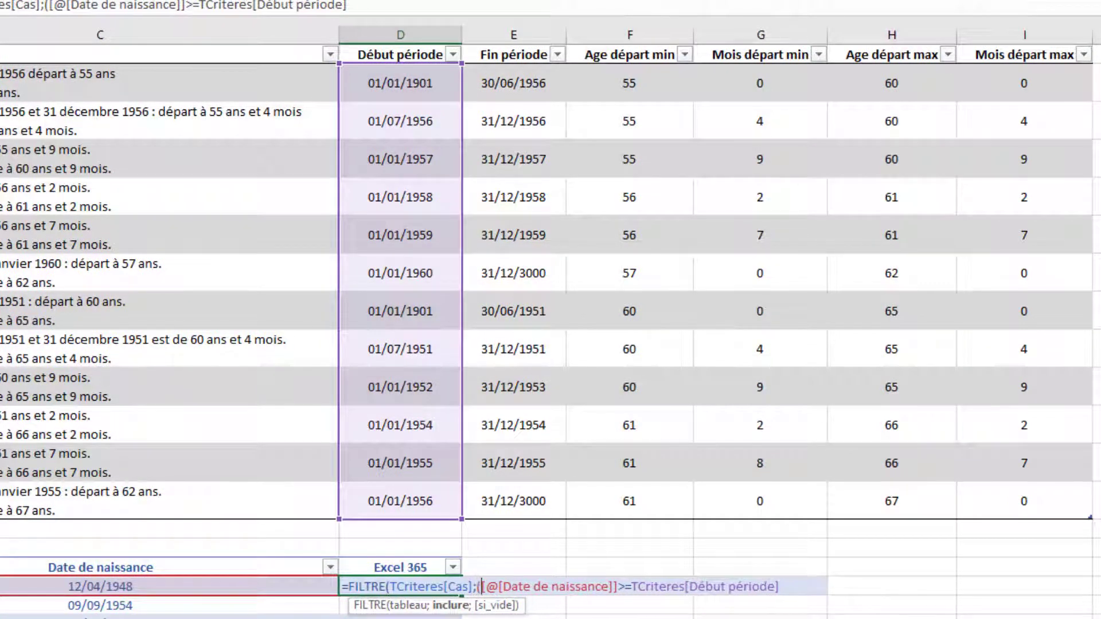
key(End)
text() *)
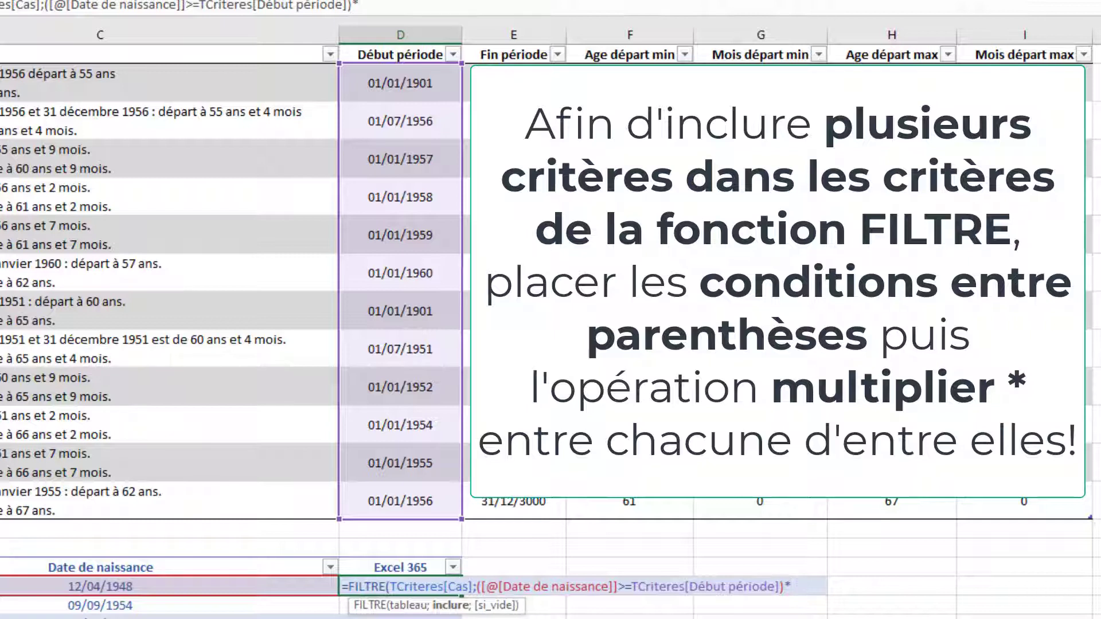
Add the second FILTRE condition in parentheses: [@[Date de naissance]]<=TCriteres[Fin période].
text(()
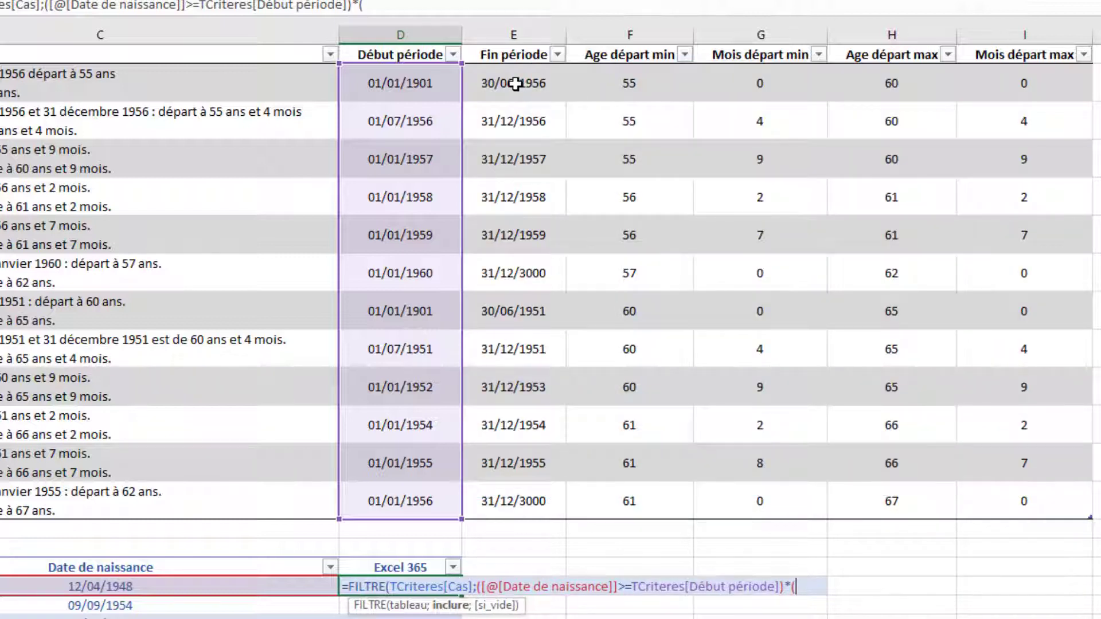
click(156, 587)
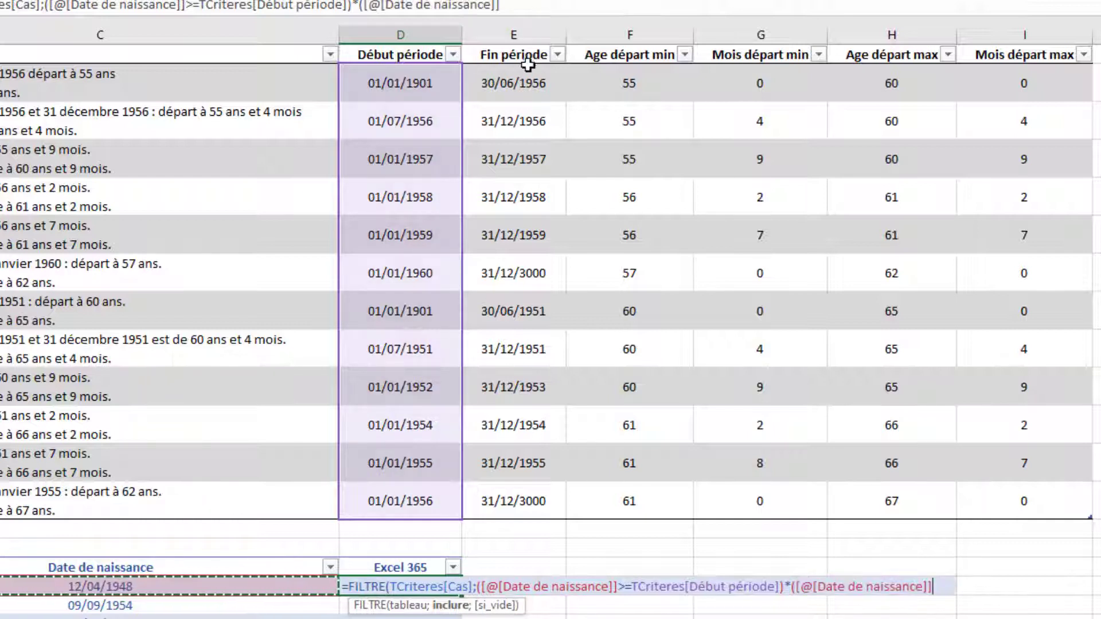
text(<)
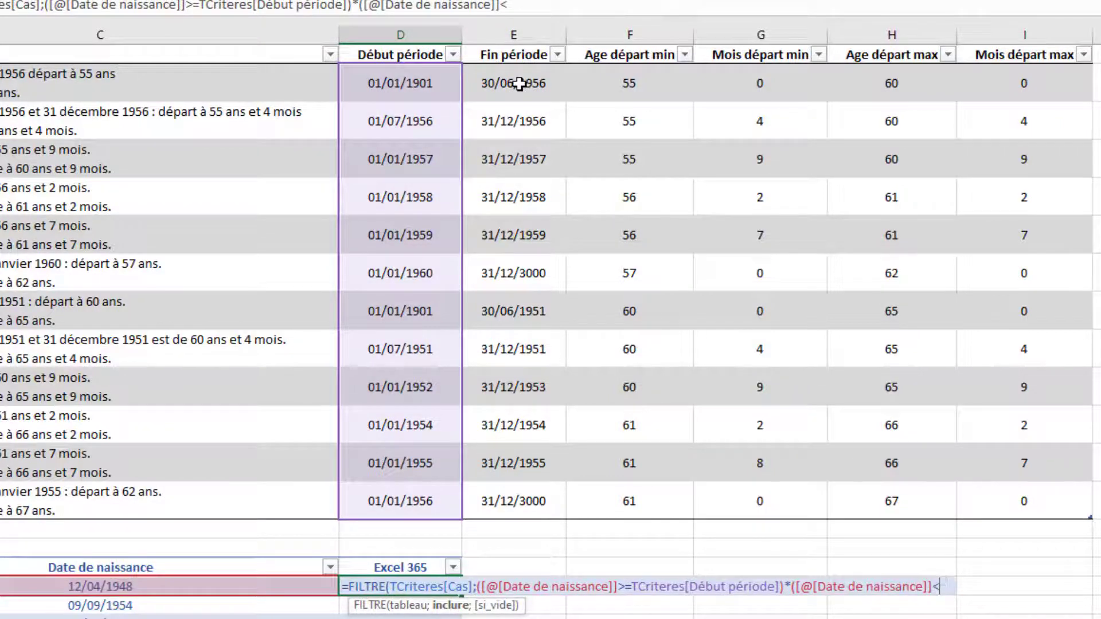
text(=)
drag(519, 86, 493, 503)
text())
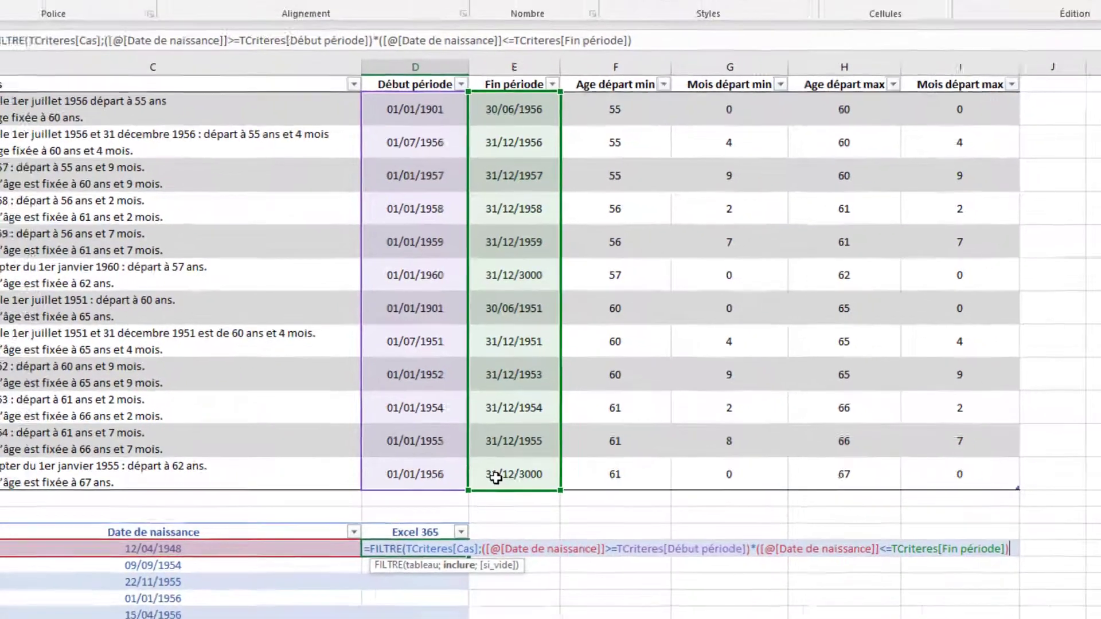
text(*)
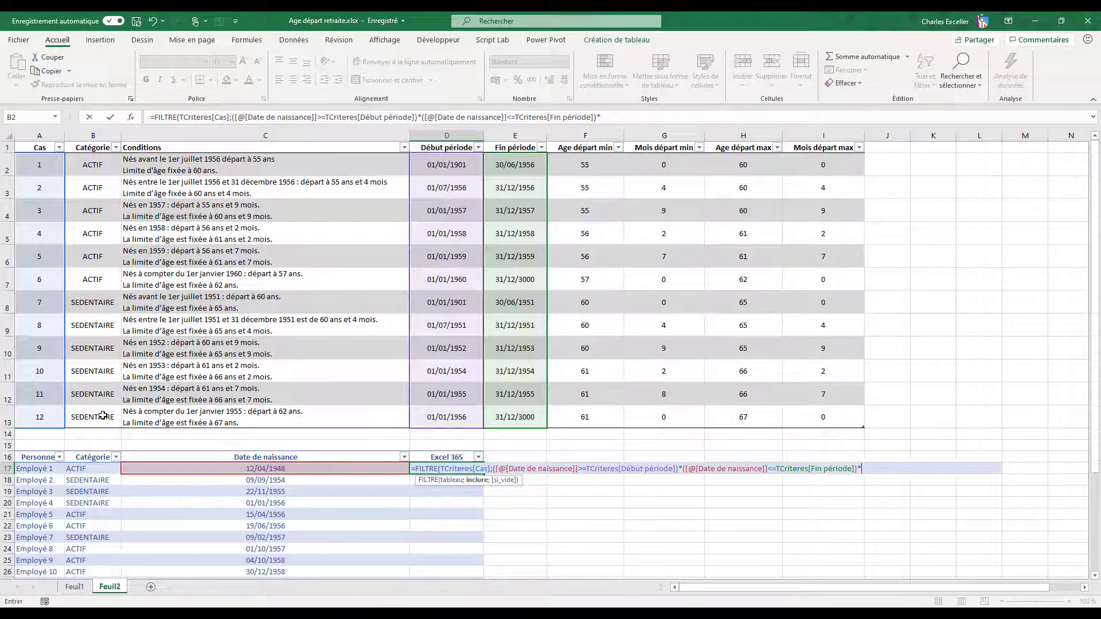
text(()
drag(106, 168, 100, 416)
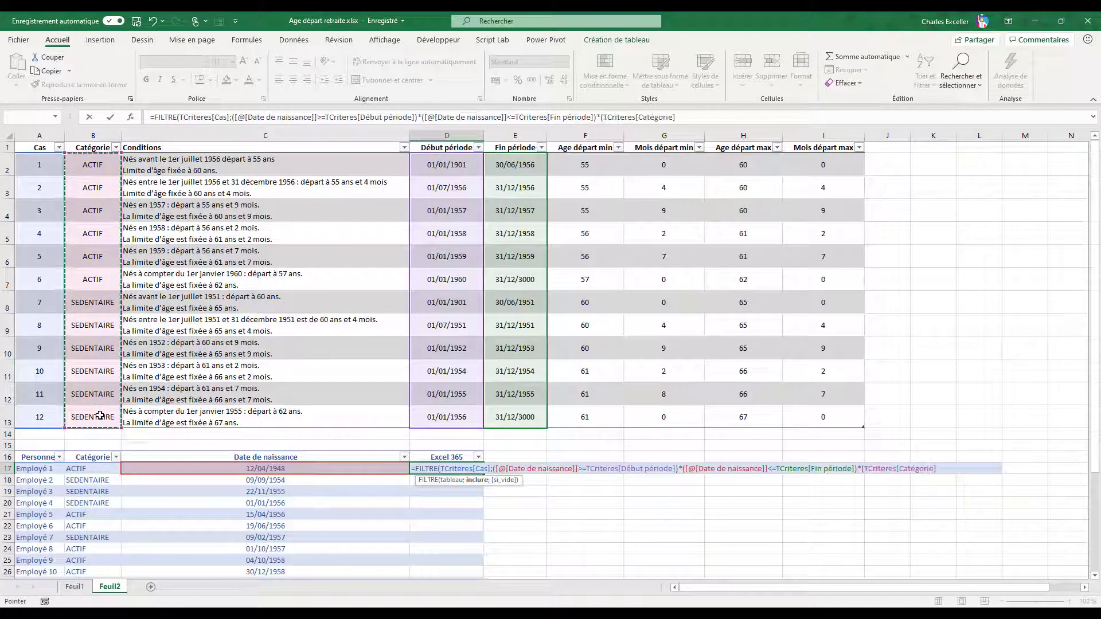
text(=)
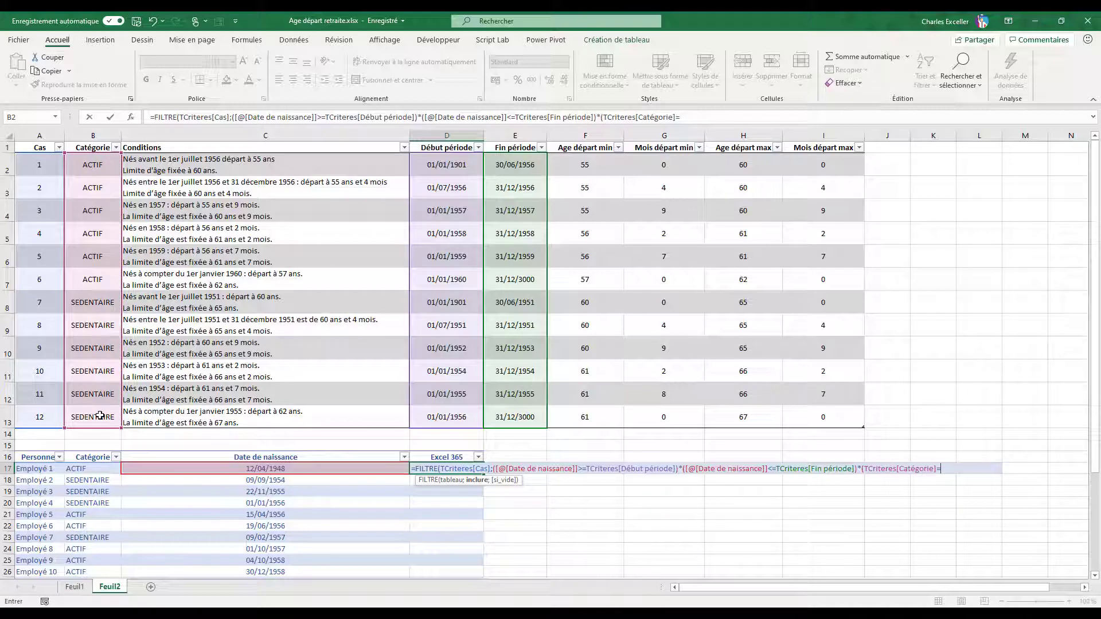
click(90, 471)
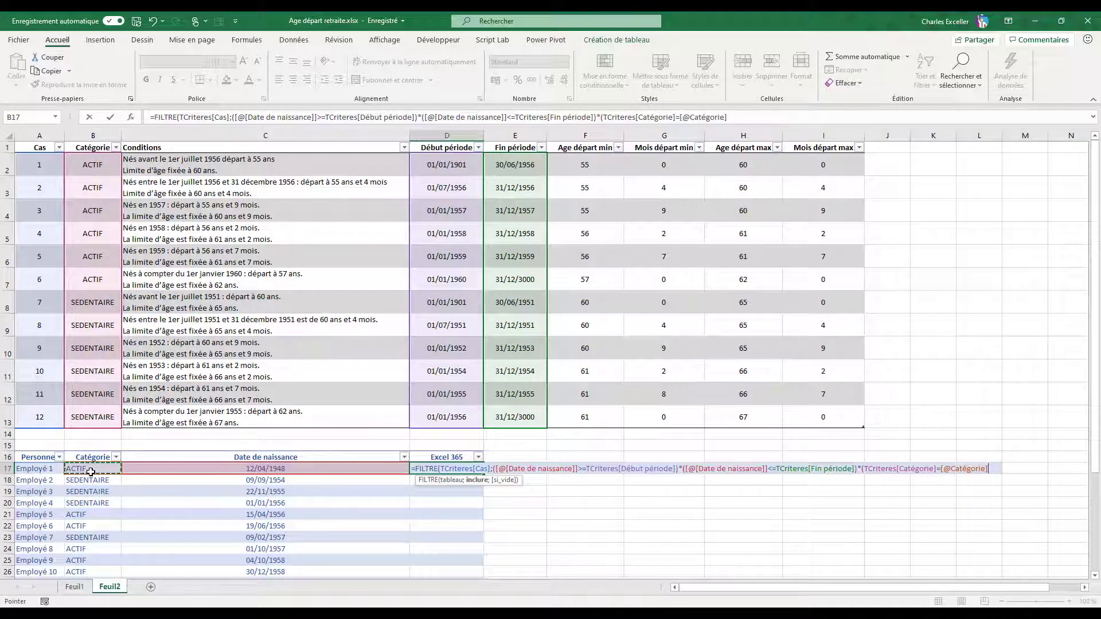
text();)
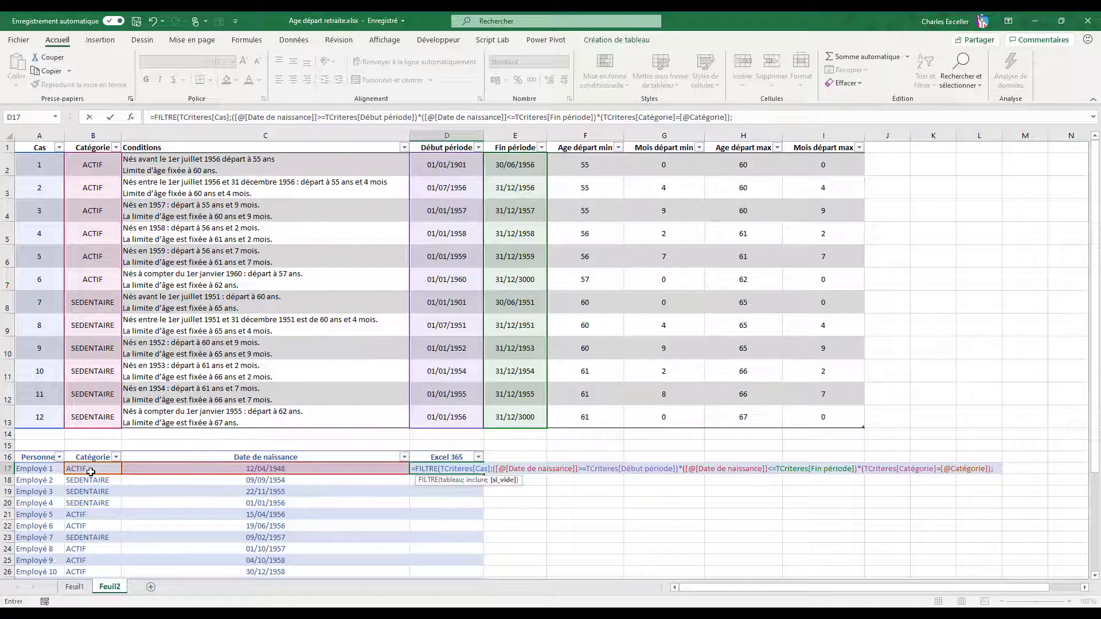
Set the FILTRE if-empty value to "Non trouvé", close the formula and enter it for the column.
text(")
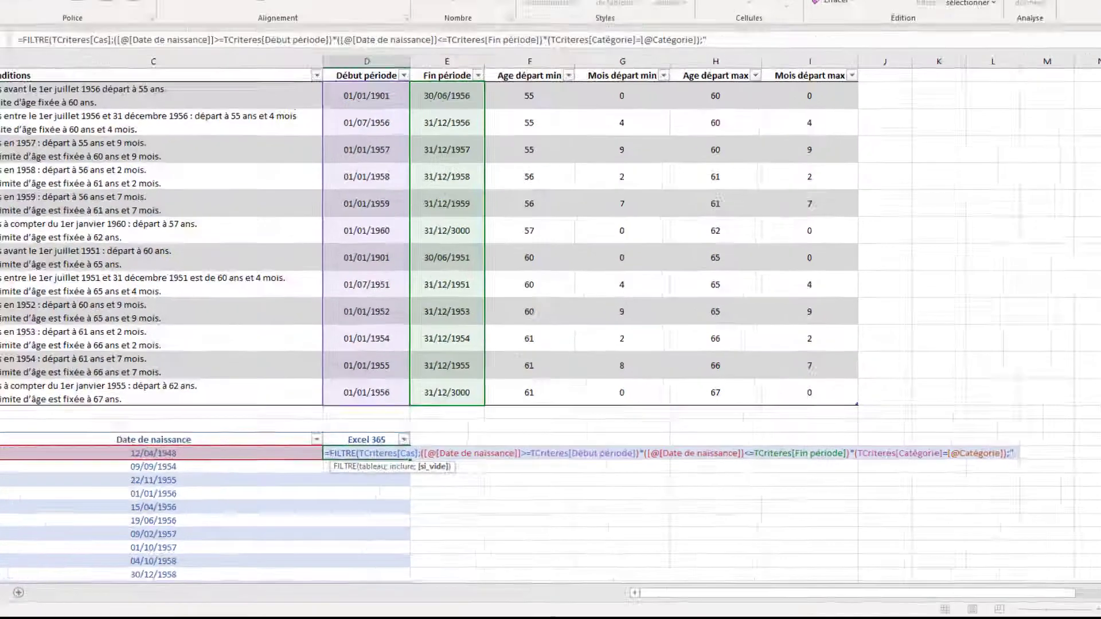
text(Non trouvé")
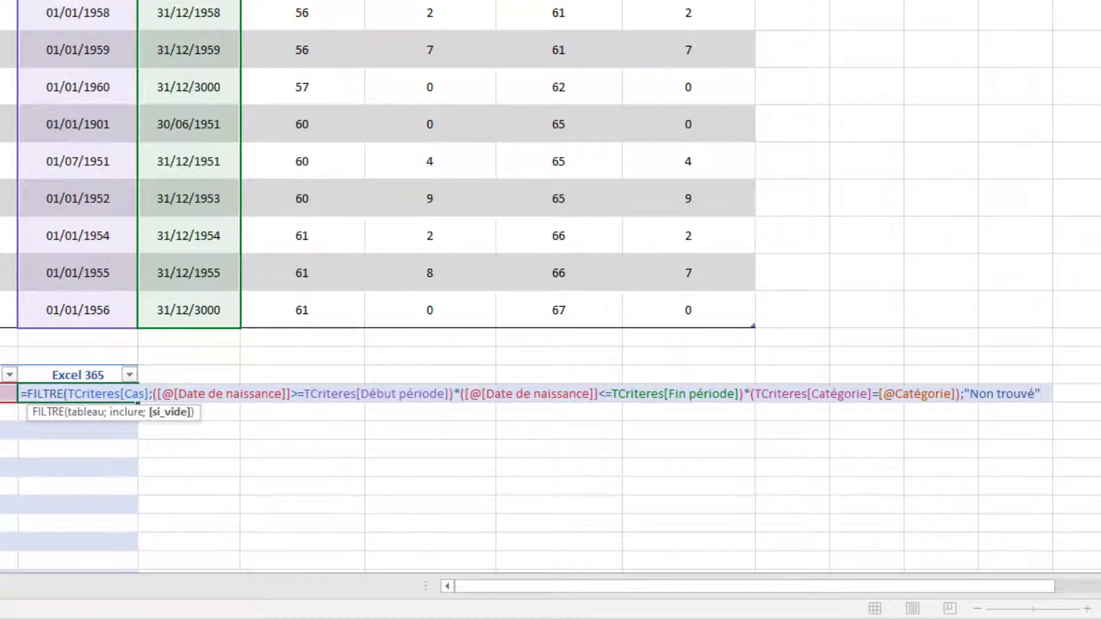
text())
key(Return)
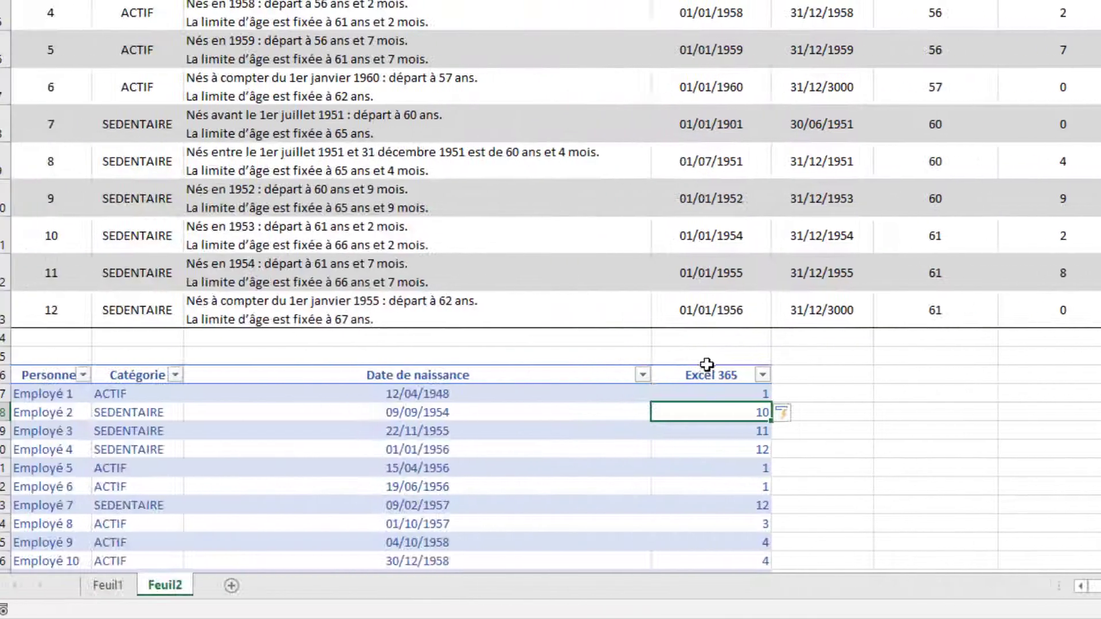
Center the case numbers in the Excel 365 column and check Employé 2's case against the criteria table.
click(720, 361)
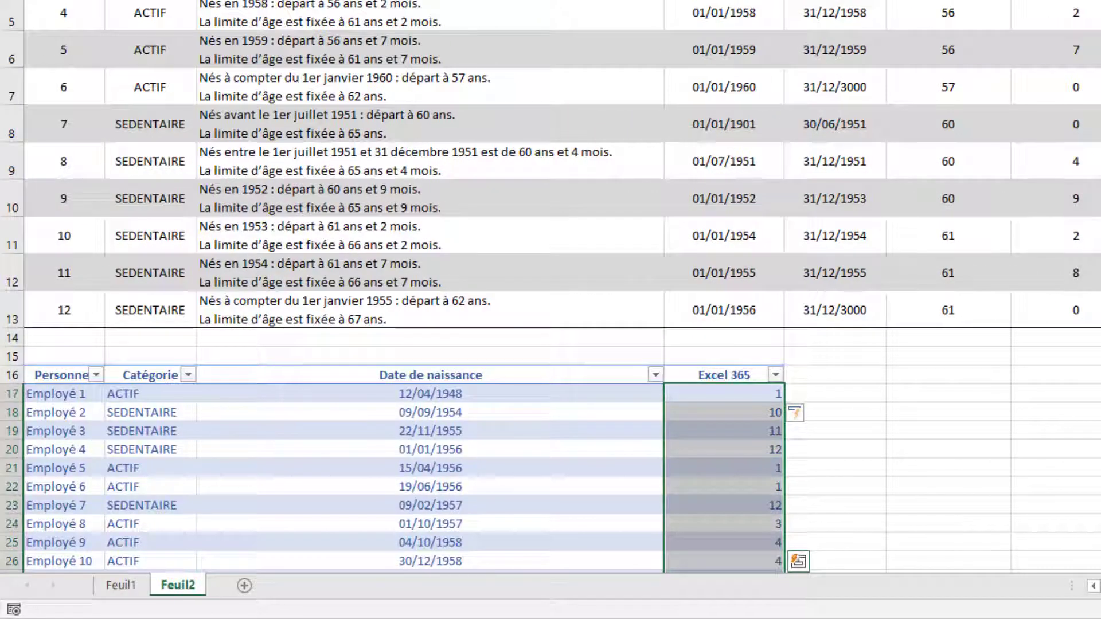
key(alt+h)
key(a)
key(c)
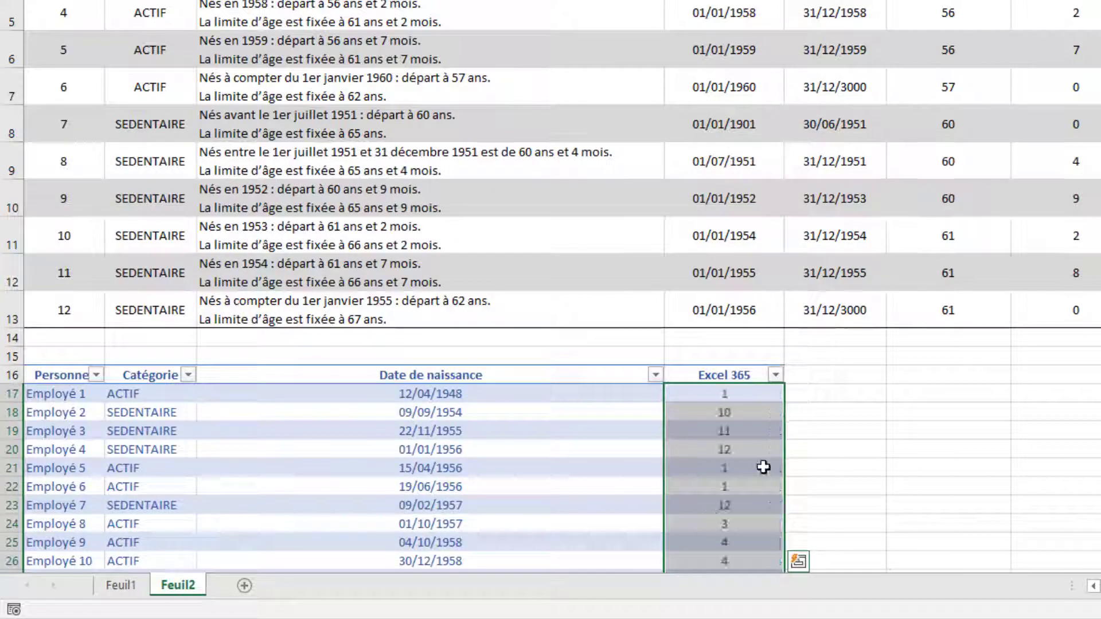
double_click(733, 394)
click(735, 412)
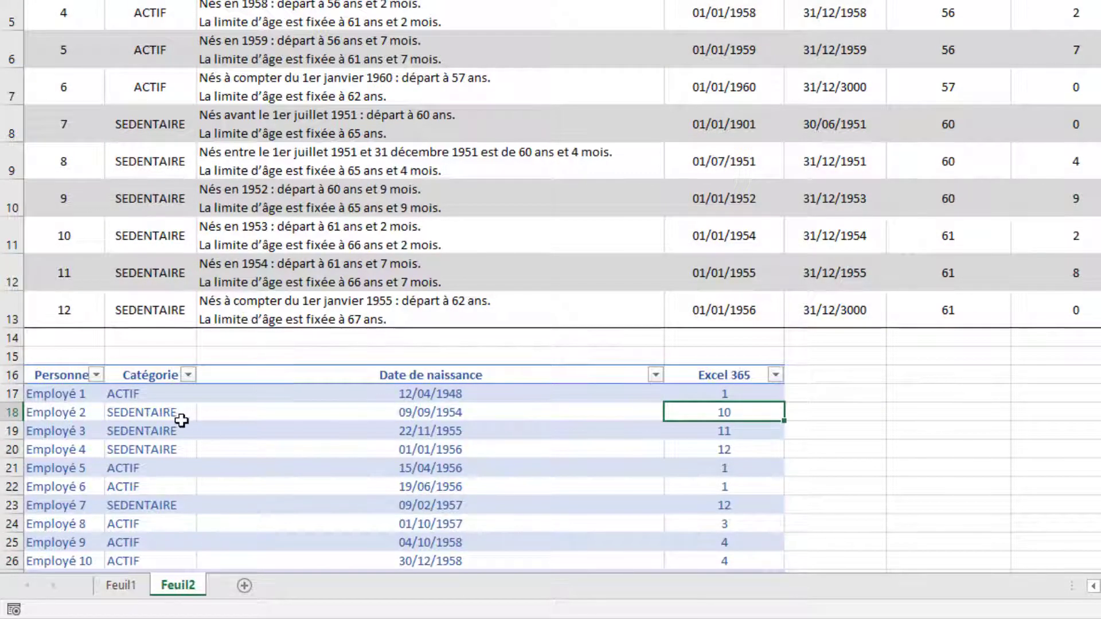
click(466, 413)
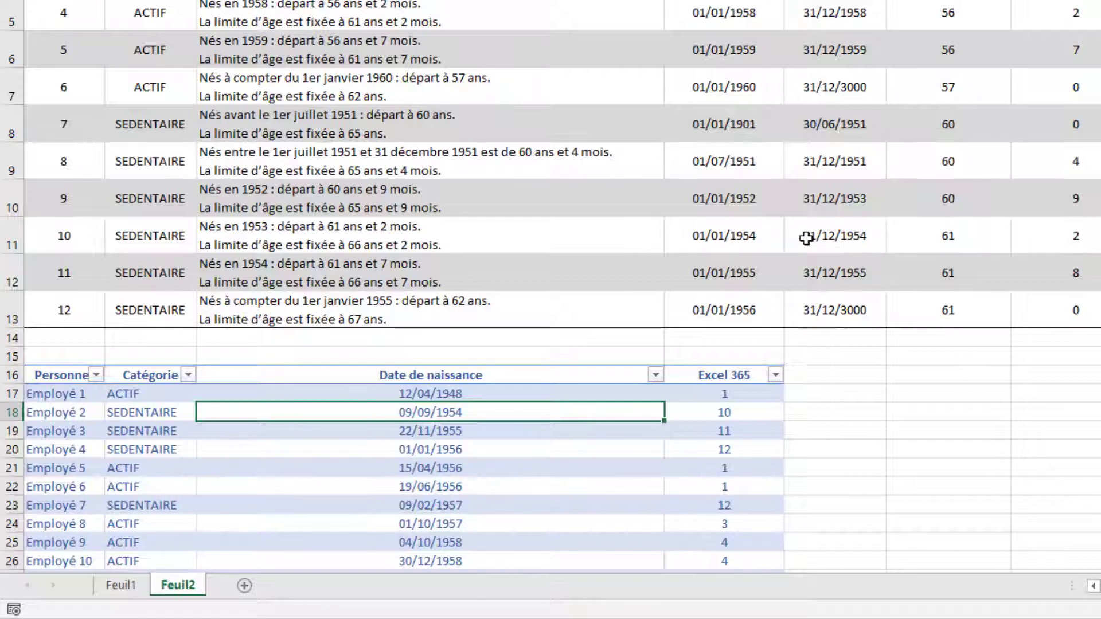
click(77, 238)
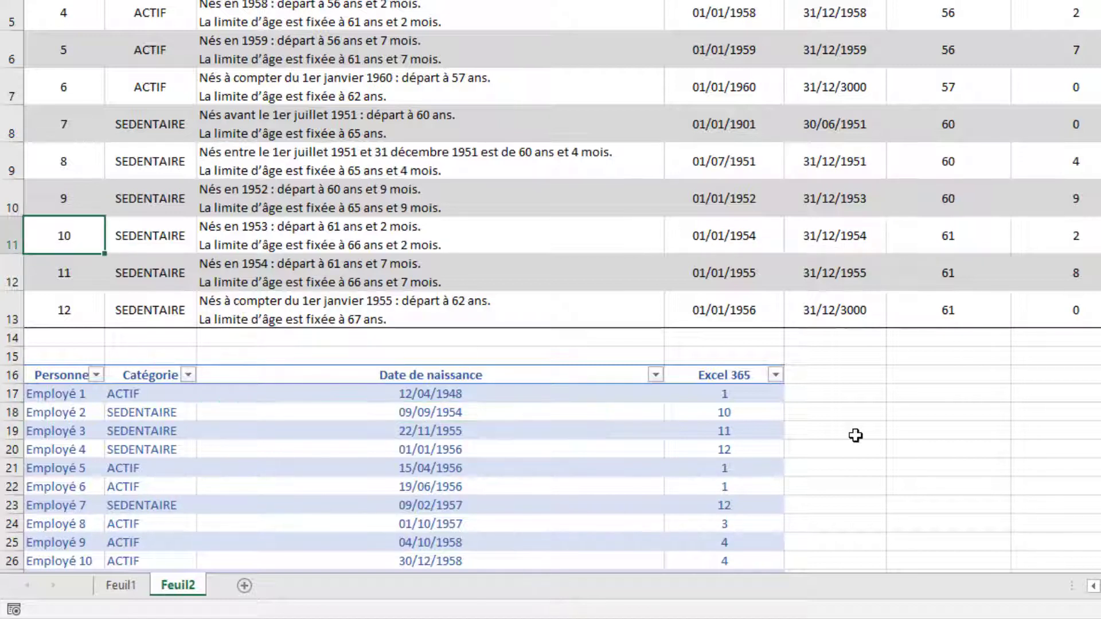
click(727, 415)
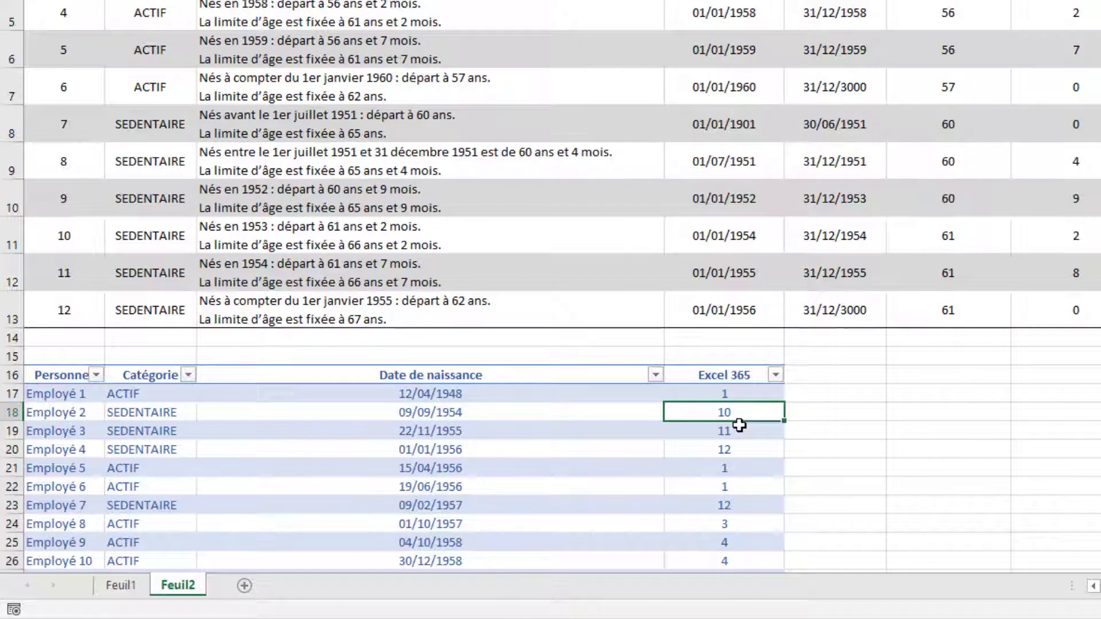
Add a column headed "Excel" to the employee table, directly after the Excel 365 column.
click(828, 374)
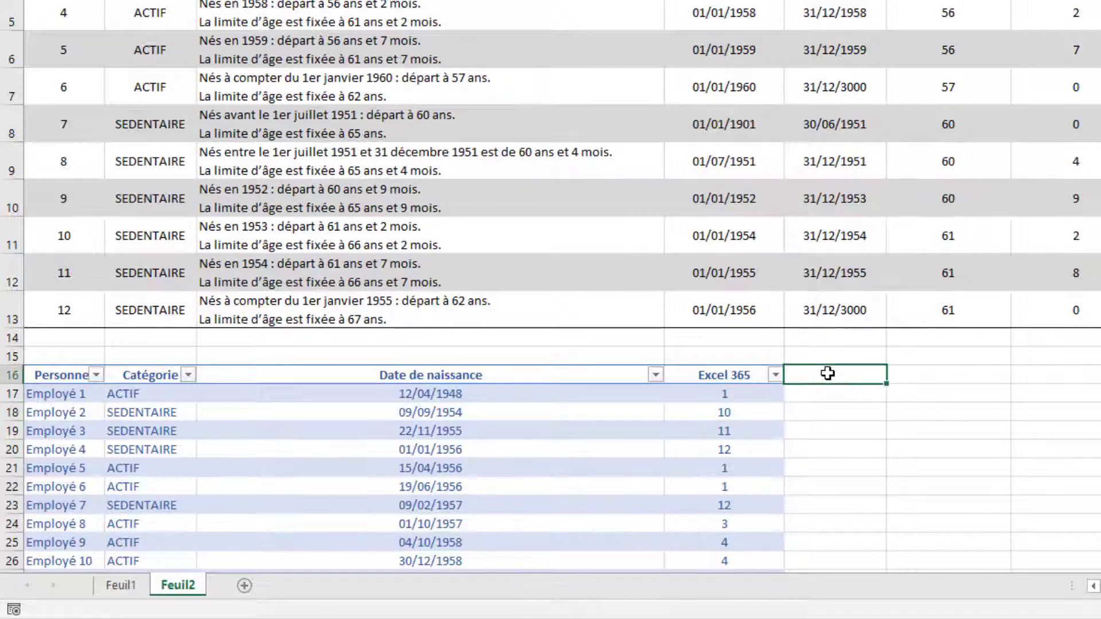
text(Excel)
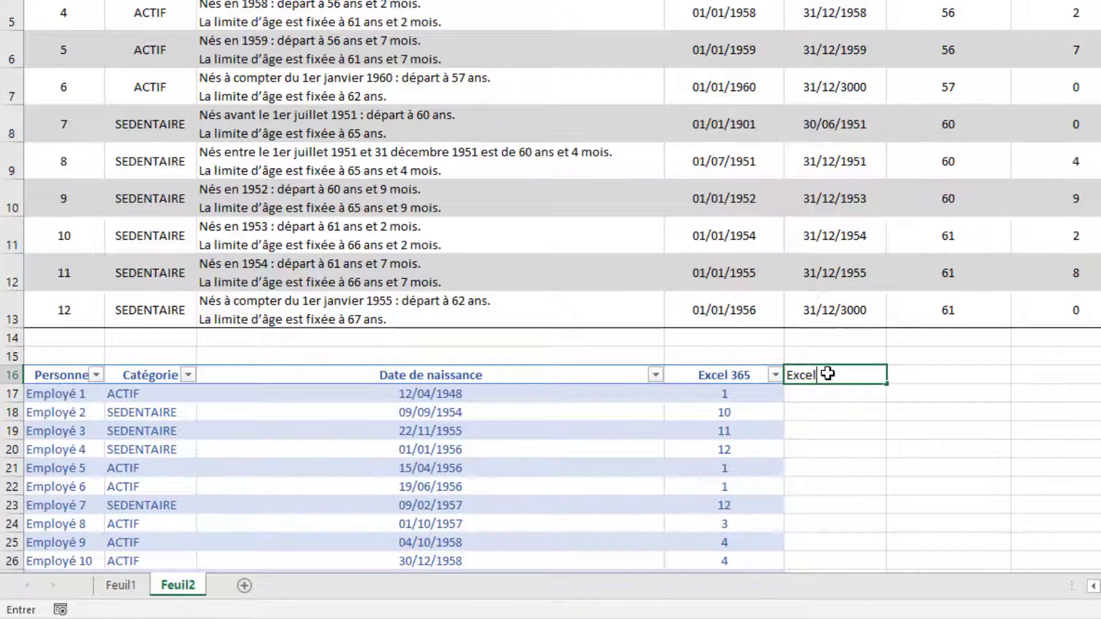
key(Return)
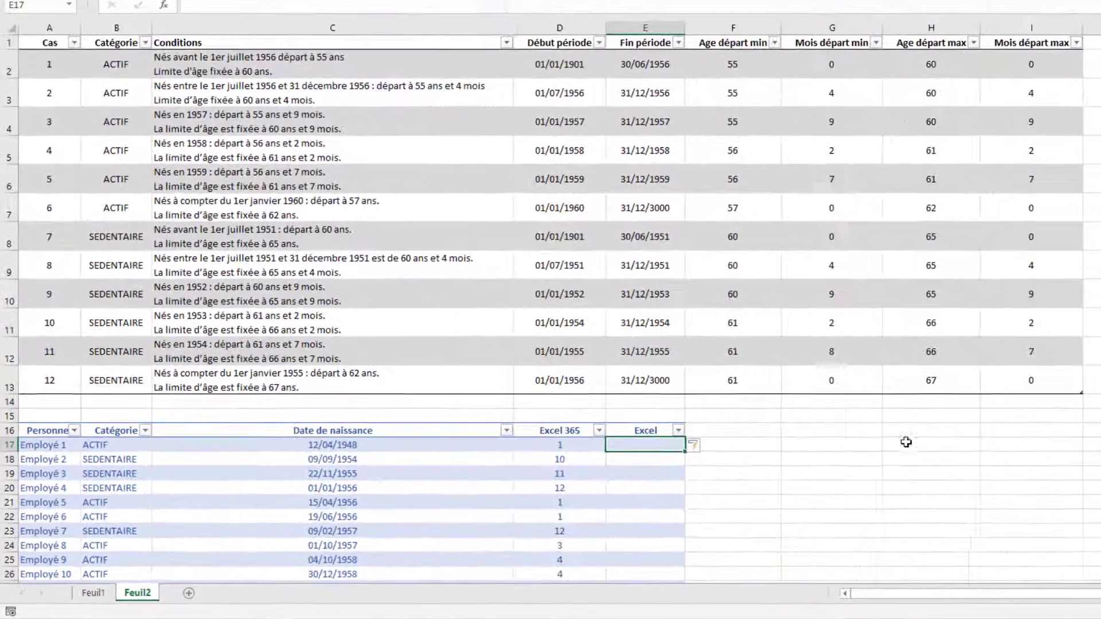
click(1009, 410)
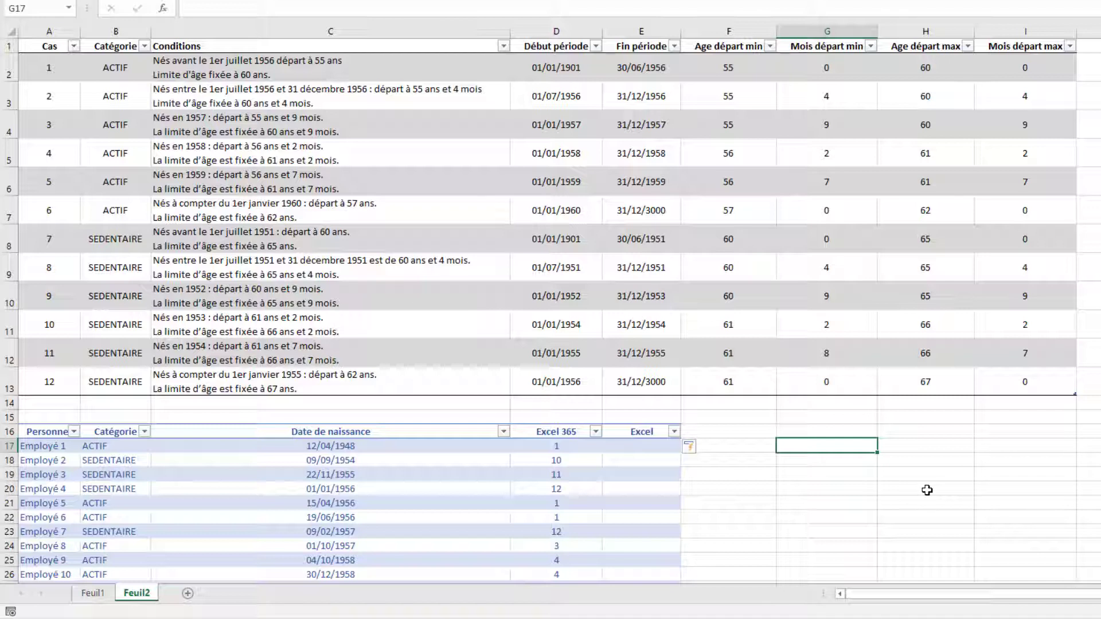
text(=)
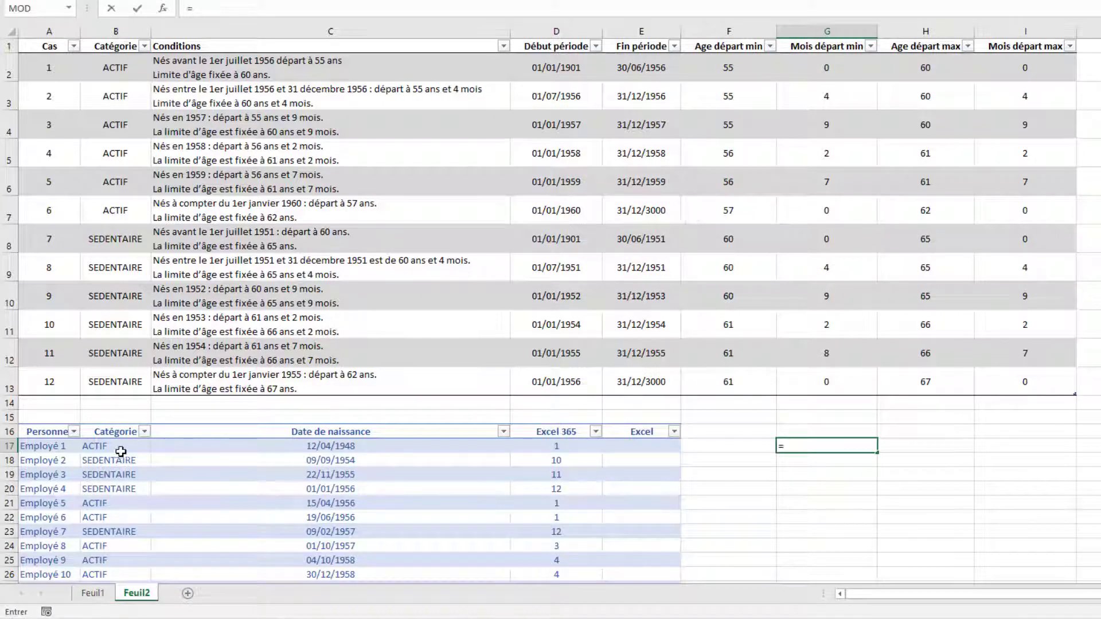
drag(117, 72, 112, 380)
text(=)
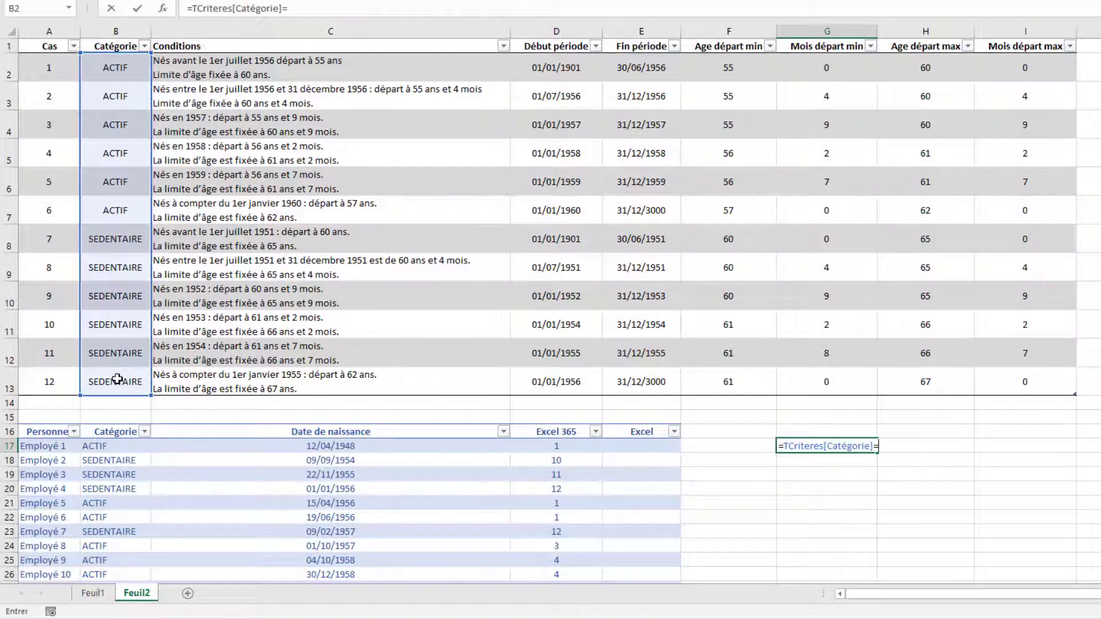
click(116, 447)
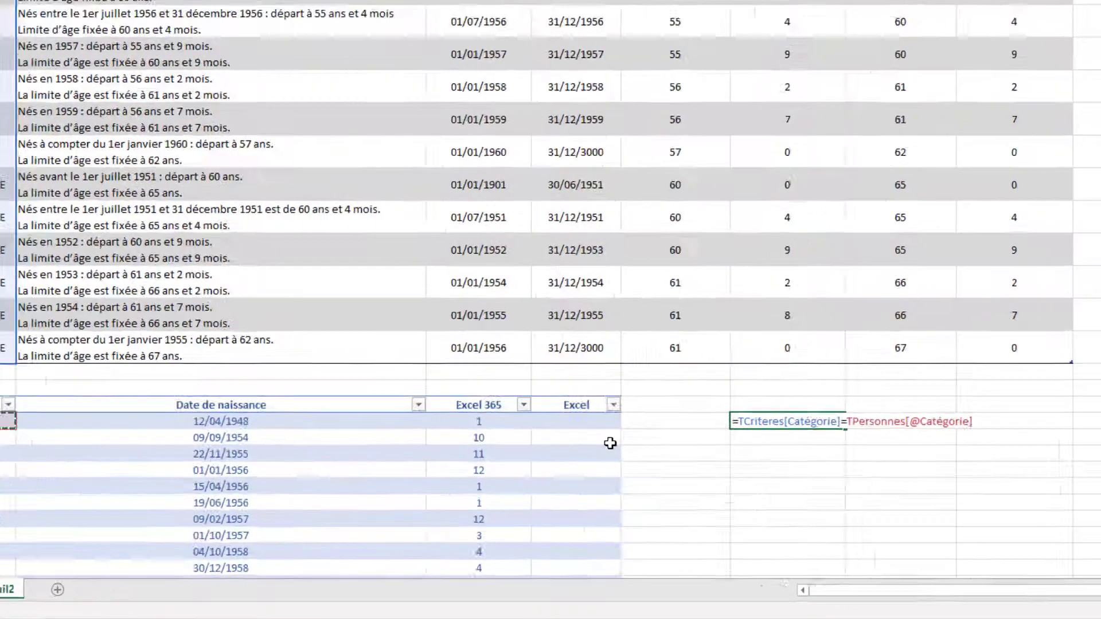
key(Return)
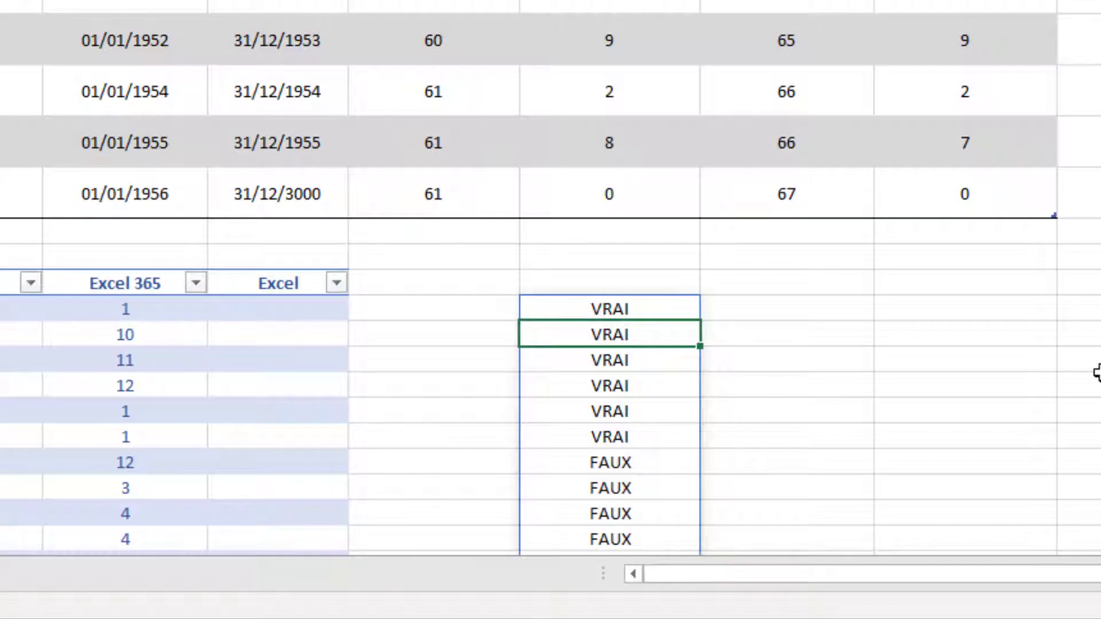
scroll(1097, 381, down, 1)
scroll(1097, 373, down, 1)
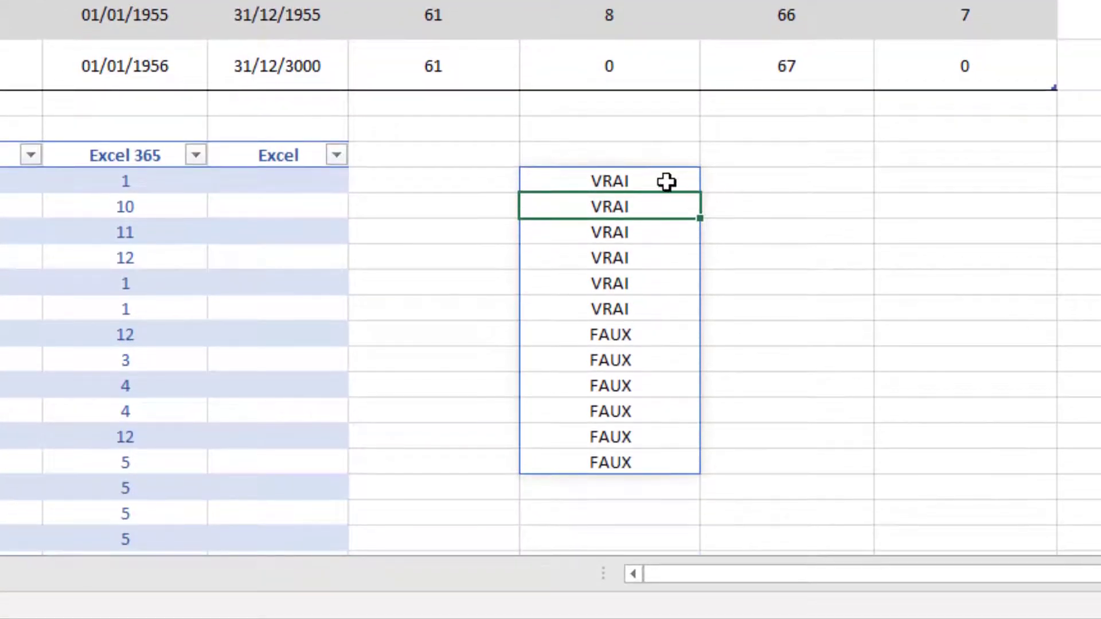
Re-enter the category test formula in G17 as a legacy array formula.
click(666, 182)
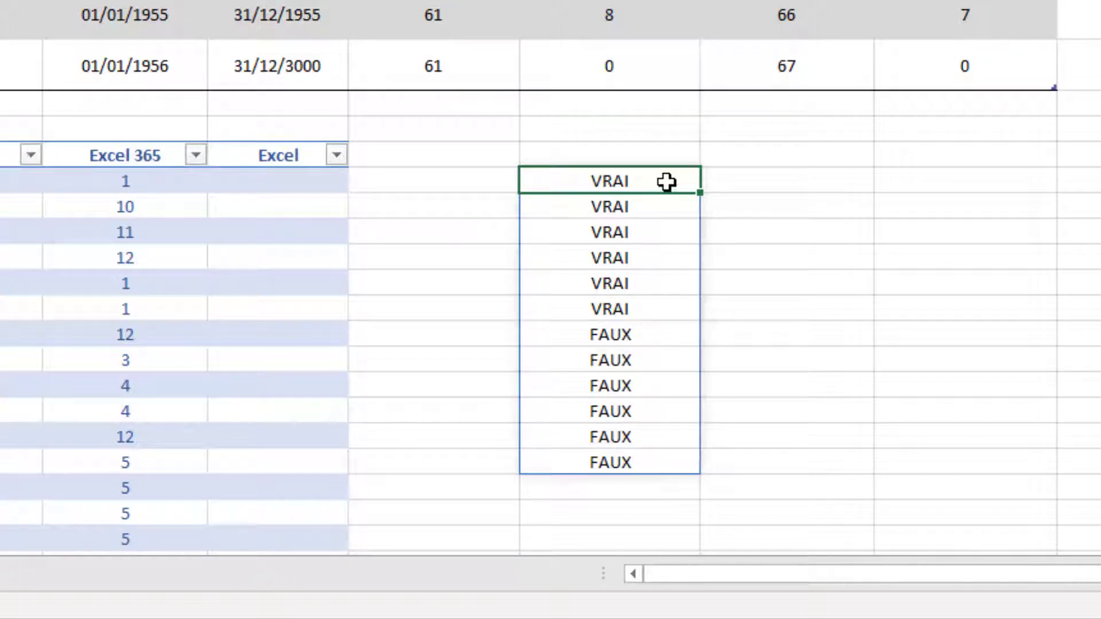
key(F2)
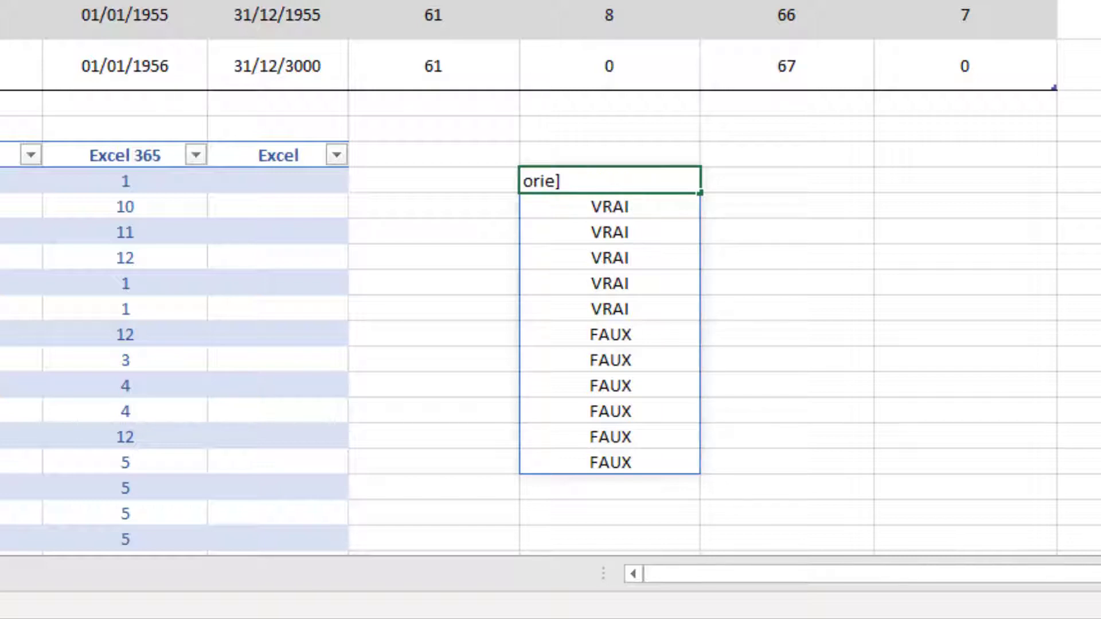
key(ctrl+shift+Return)
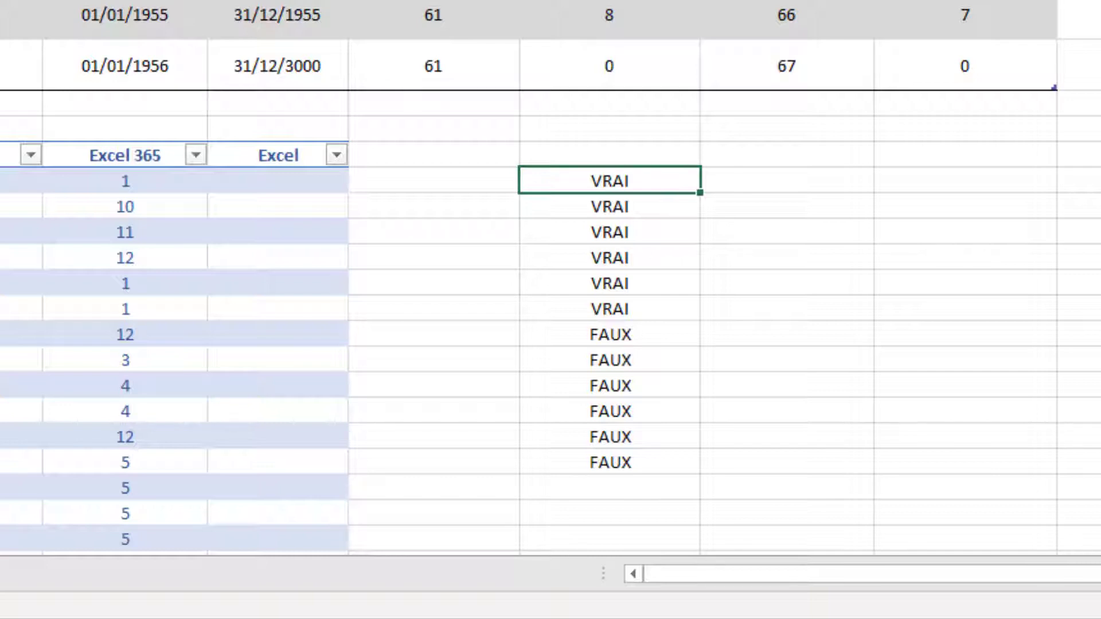
Clear the category test results from G17:G28.
drag(609, 181, 609, 463)
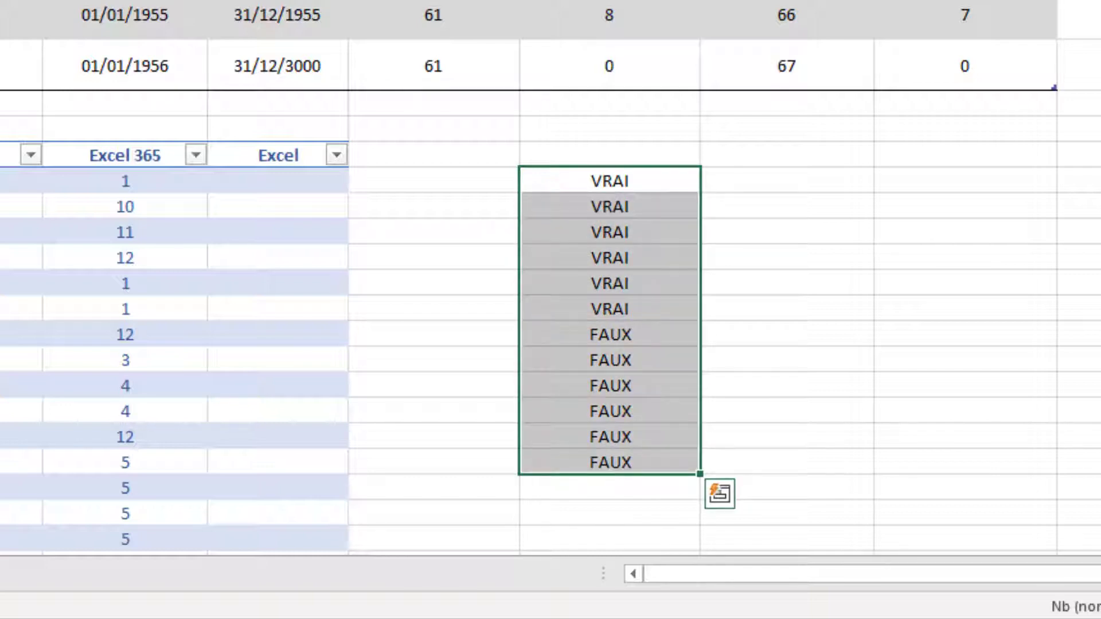
key(Delete)
key(Up)
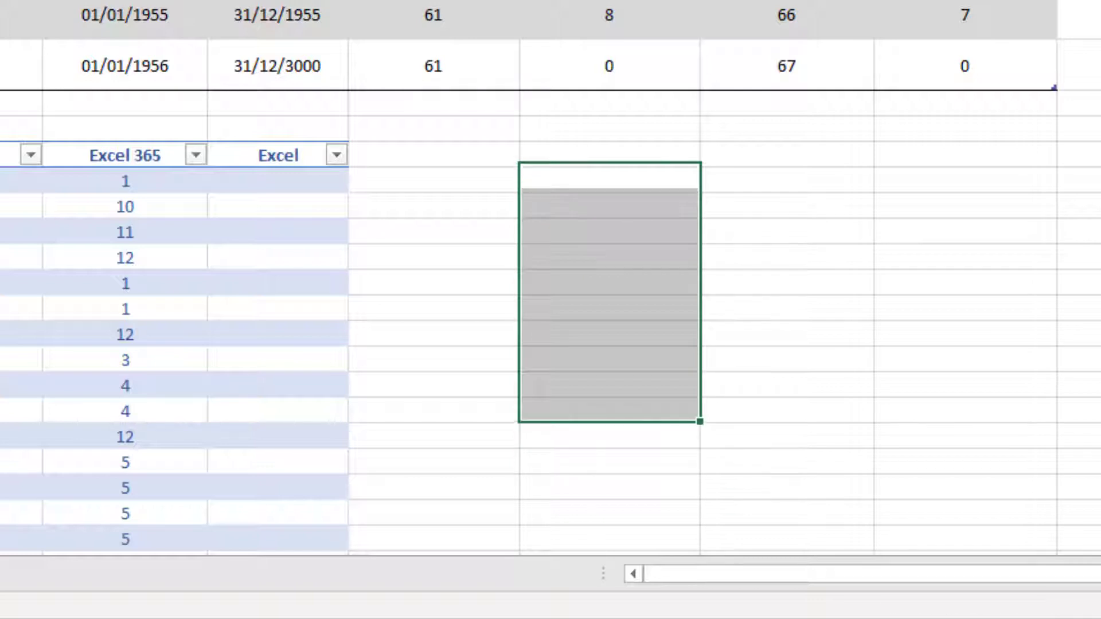
key(Down)
text(=)
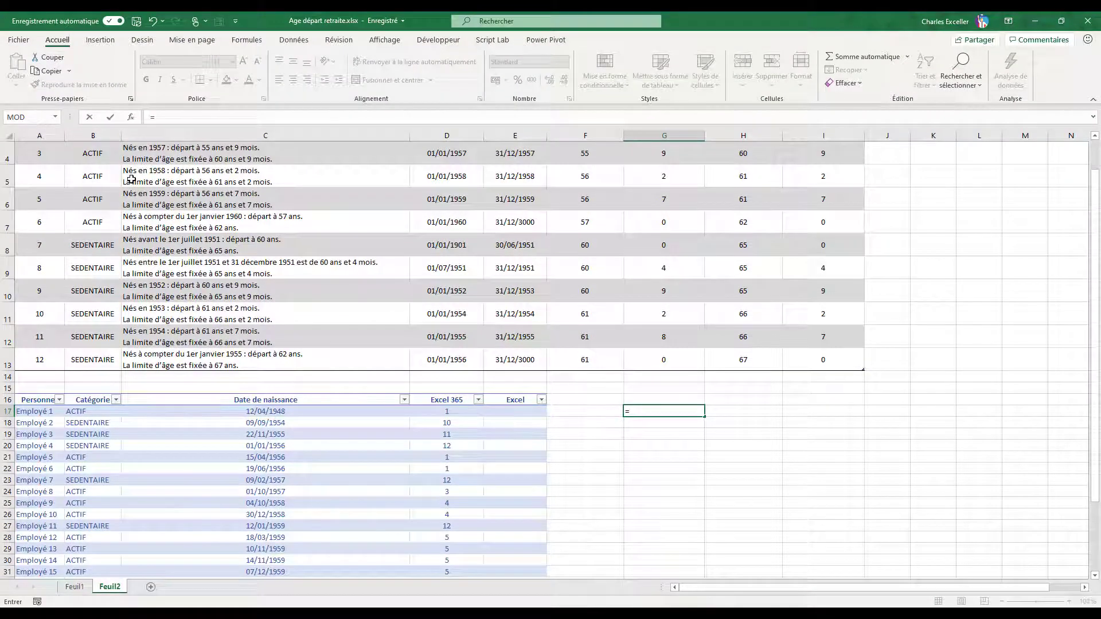
scroll(131, 179, up, 1)
scroll(131, 179, up, 2)
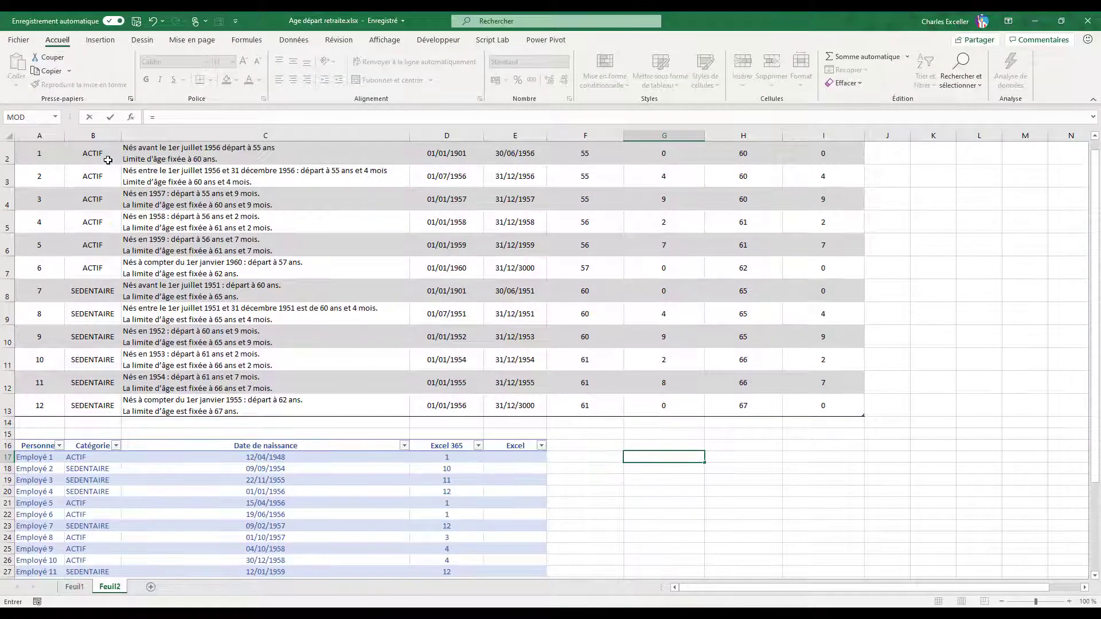
drag(108, 161, 110, 419)
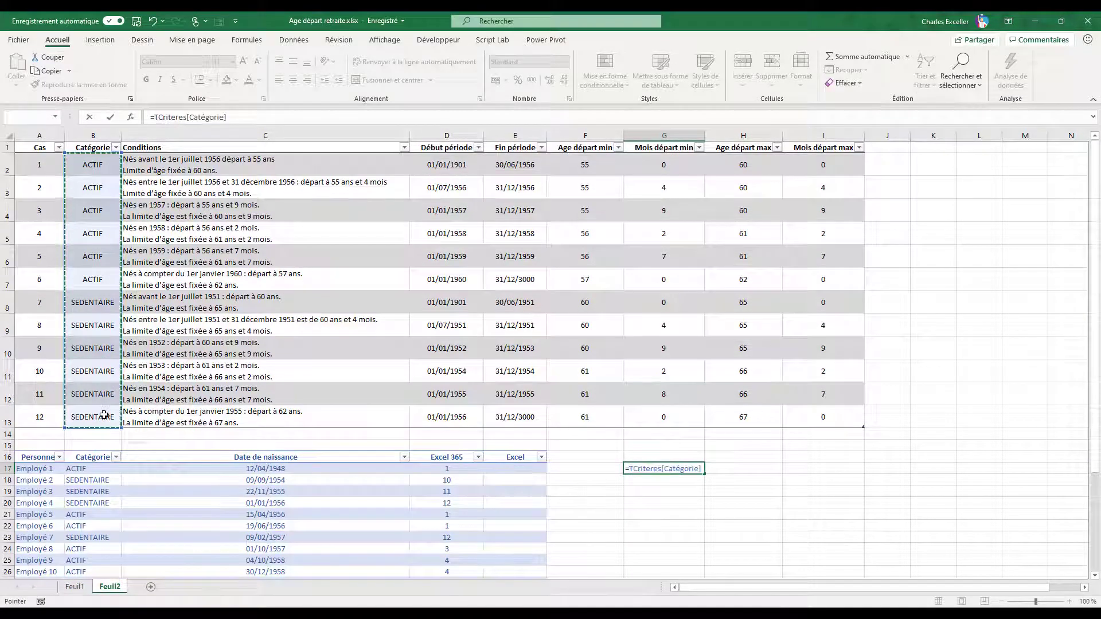
text(=)
click(98, 470)
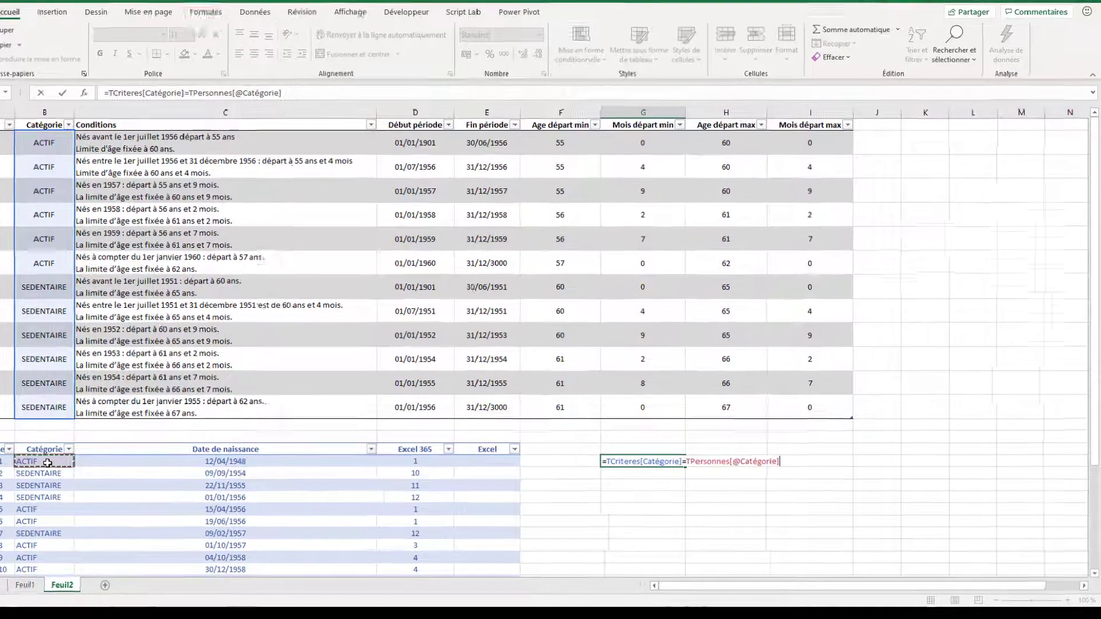
key(Return)
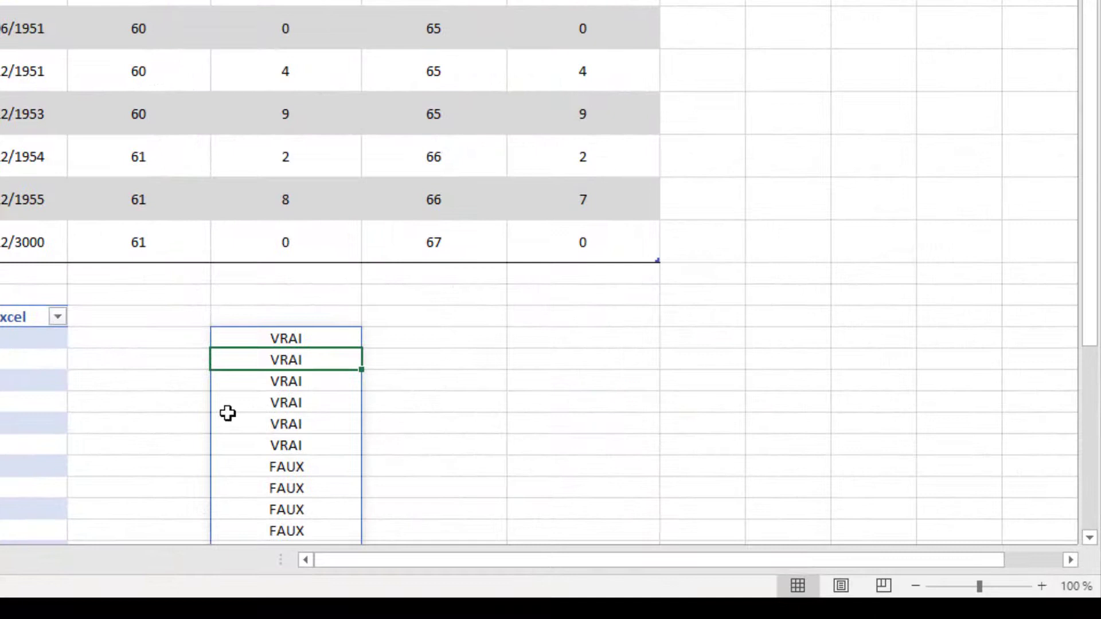
scroll(228, 413, down, 2)
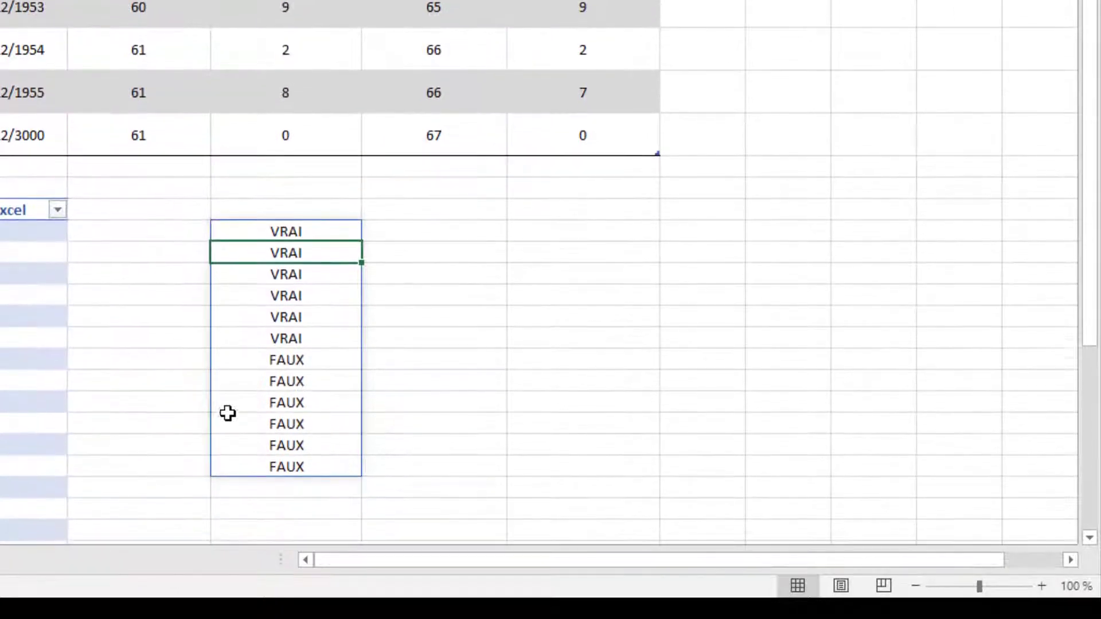
click(304, 231)
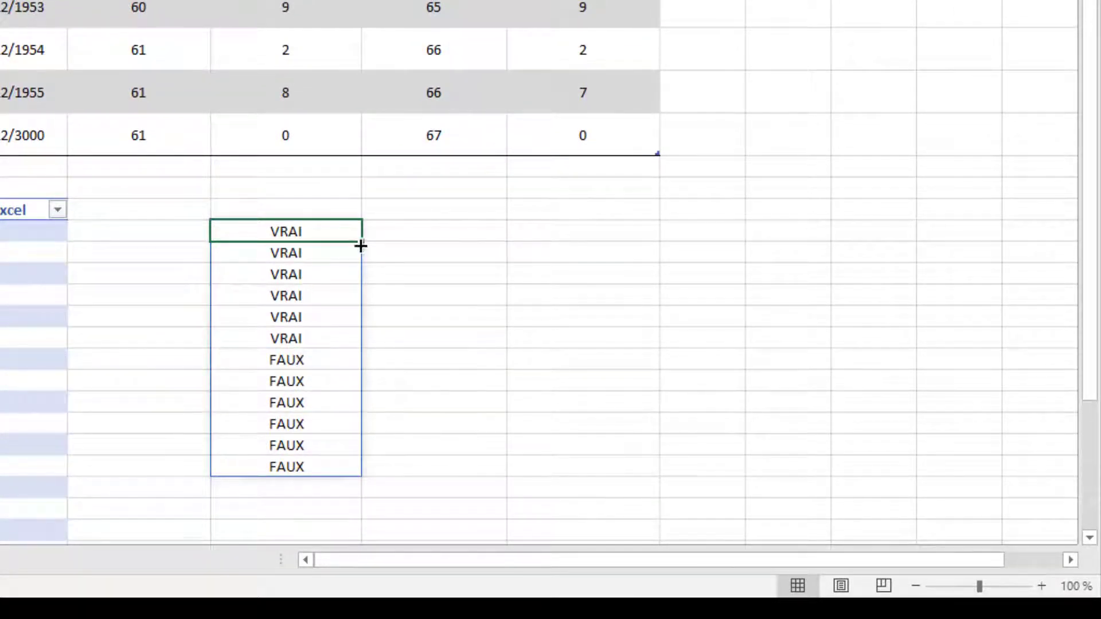
scroll(359, 251, up, 1)
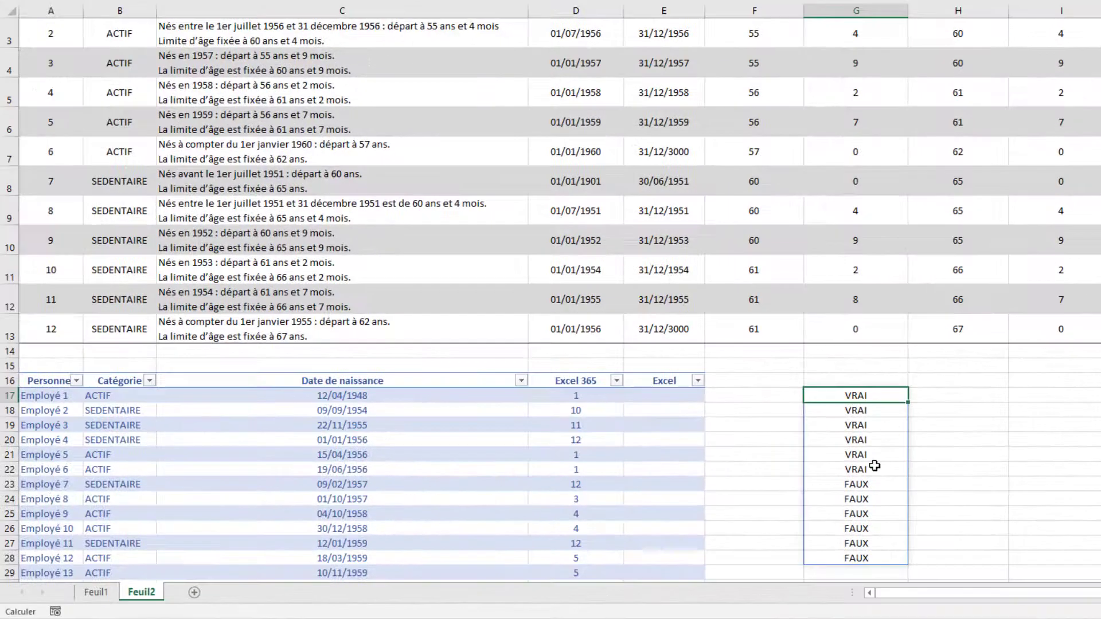
scroll(875, 466, up, 1)
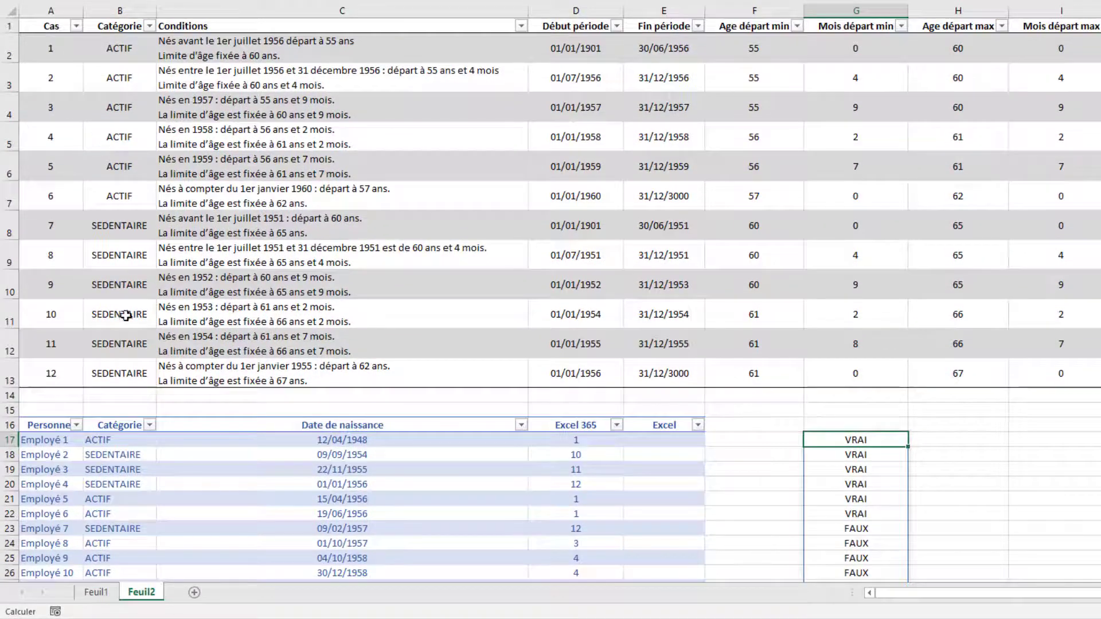
scroll(584, 323, down, 1)
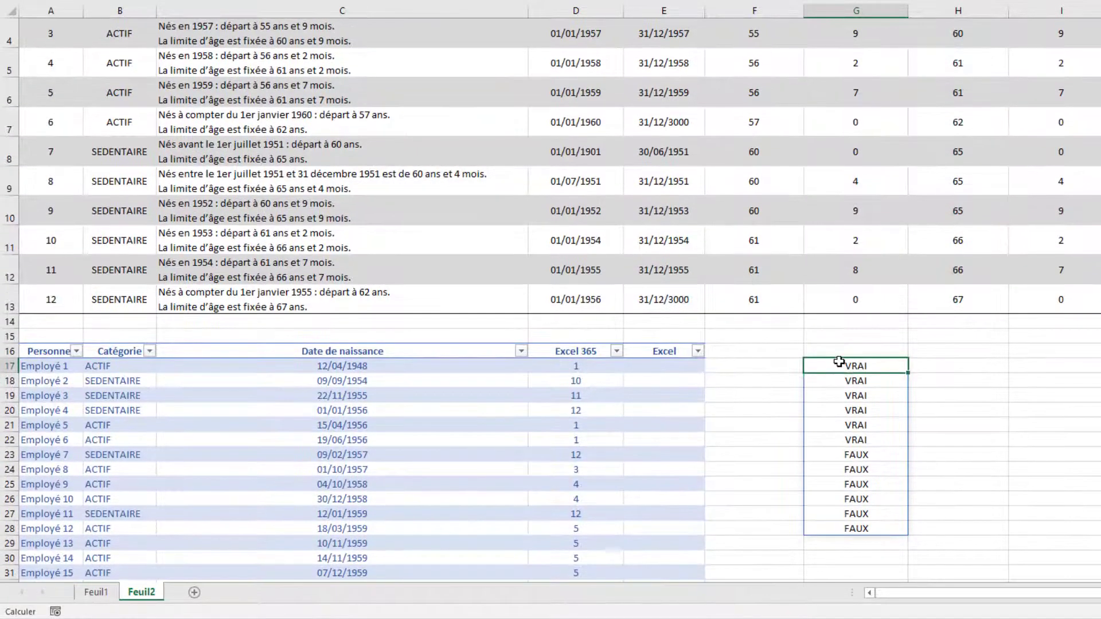
drag(838, 363, 844, 525)
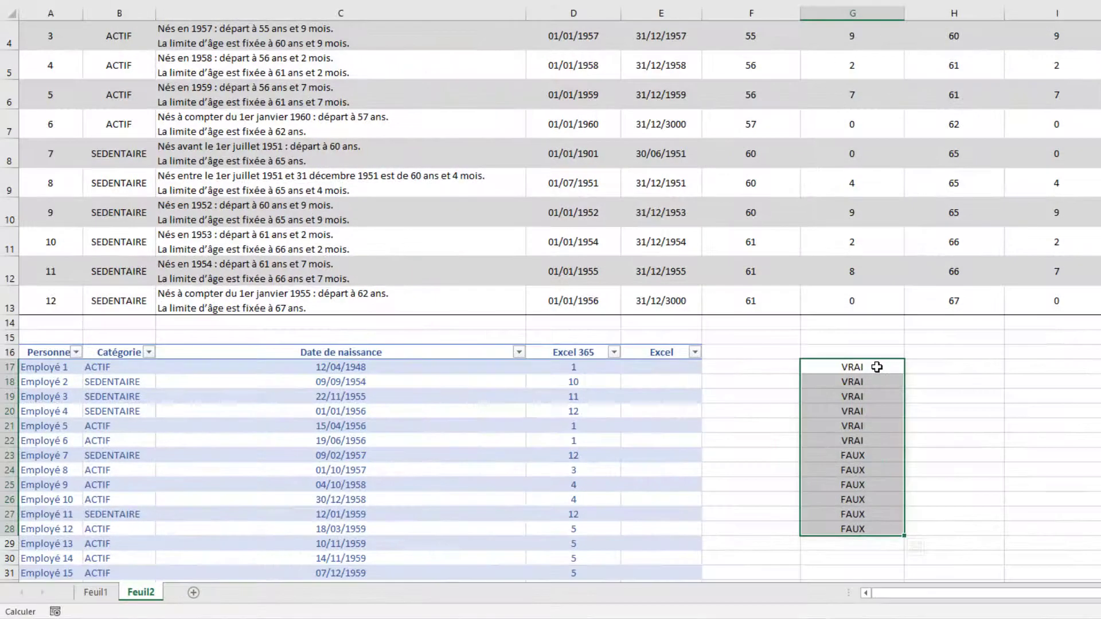
click(321, 2)
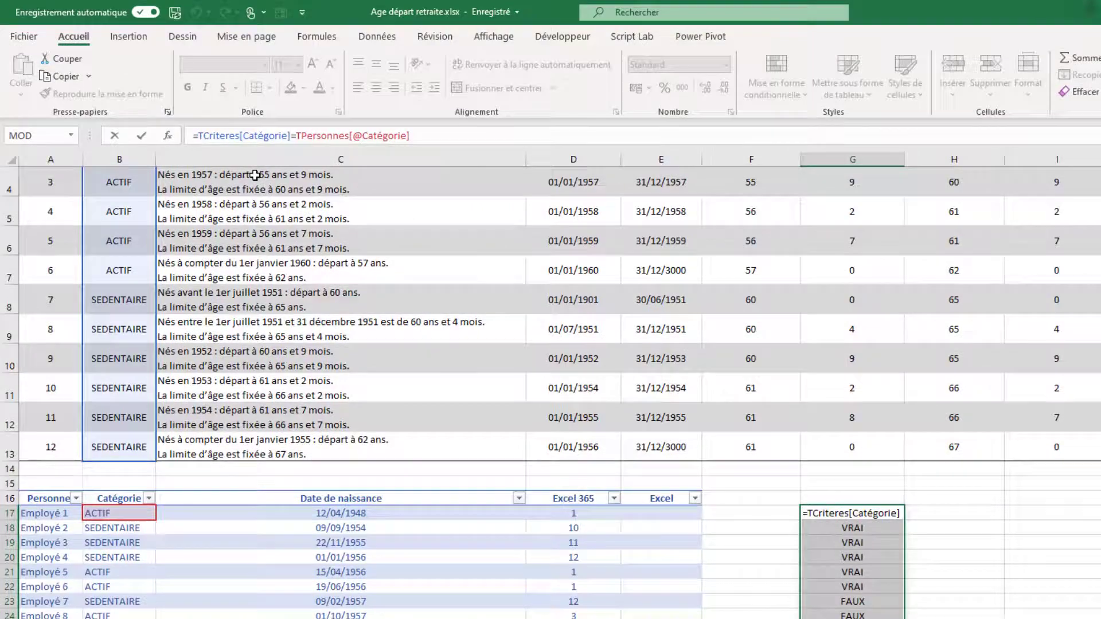
text(--()
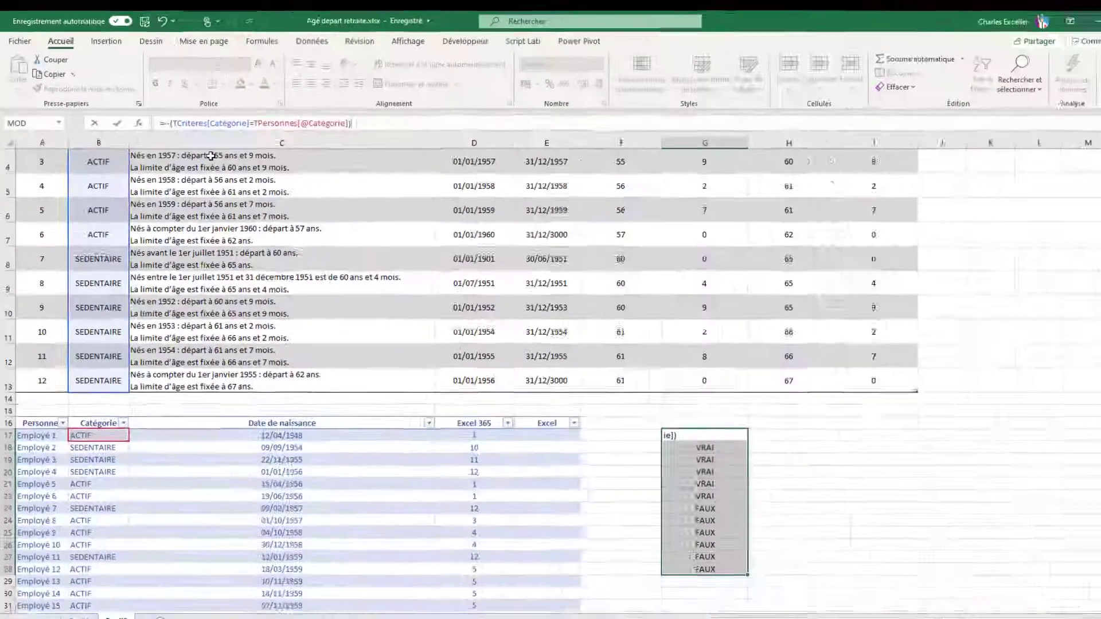
key(Return)
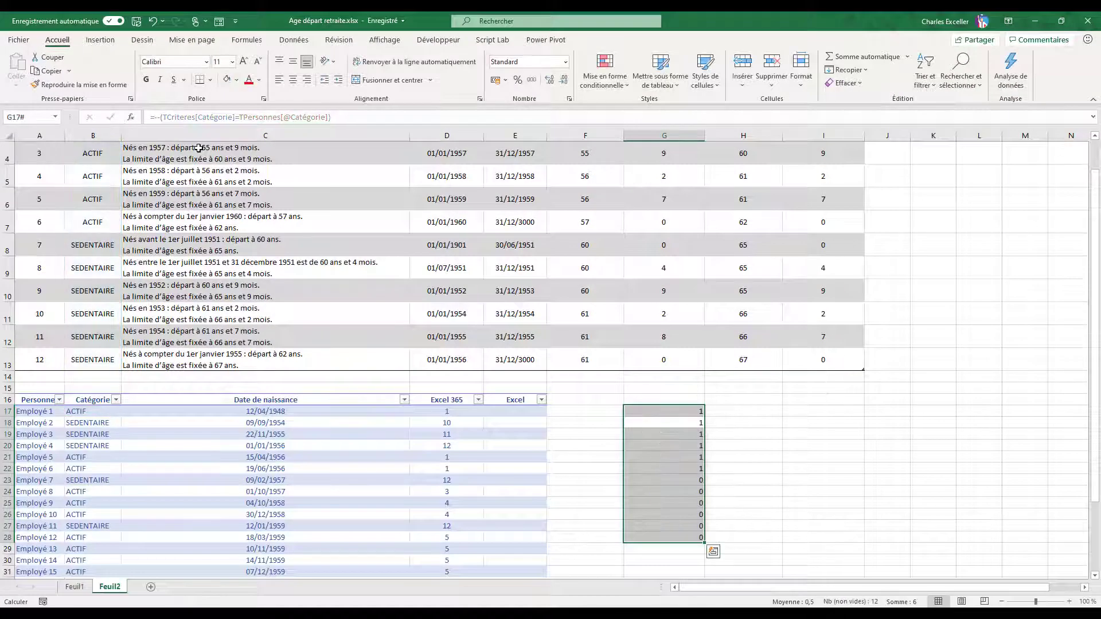
Center the numeric category test results in G17:G28.
click(778, 427)
drag(677, 411, 681, 491)
drag(820, 467, 821, 515)
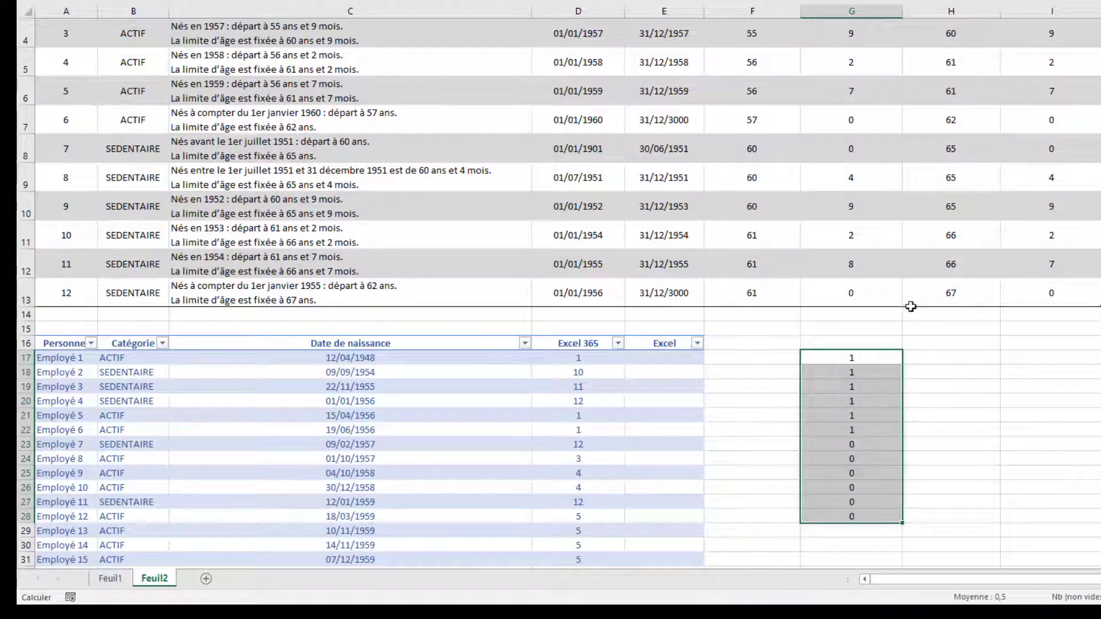
Enter =TCriteres[Début période]<=TPersonnes[@[Date de naissance]] in H17 to test the period start dates against the first employee's birth date.
click(941, 360)
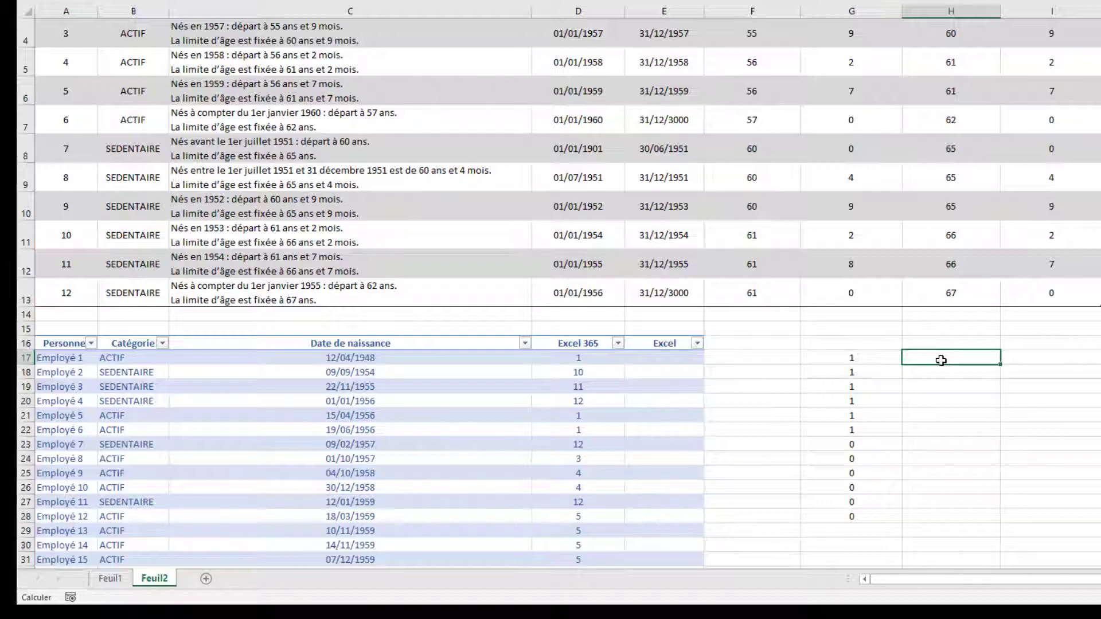
text(=)
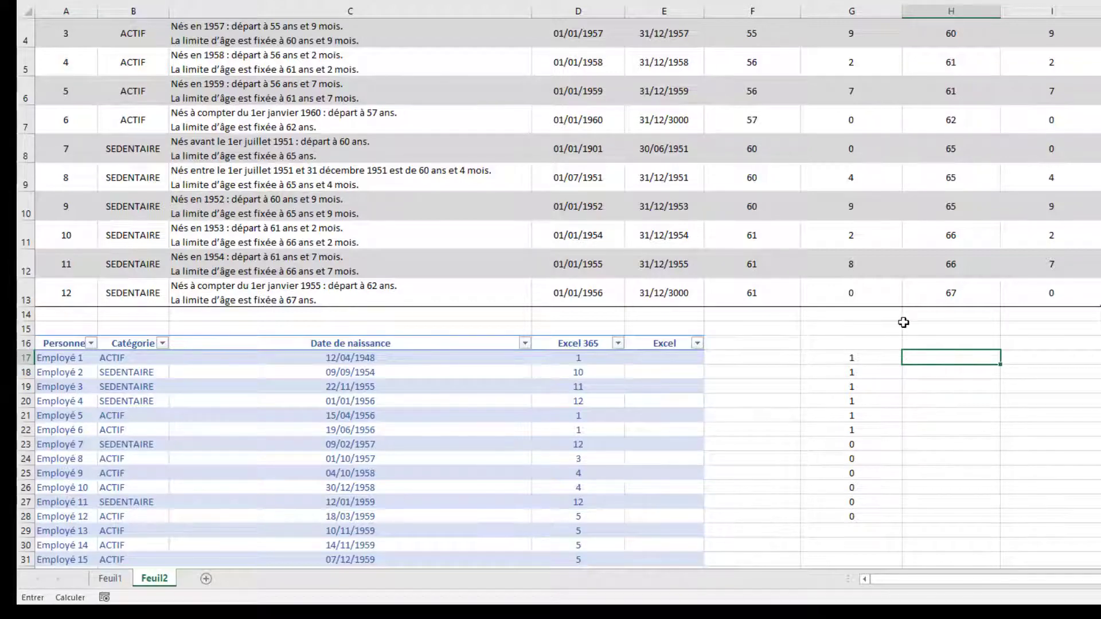
scroll(904, 323, up, 2)
scroll(578, 281, up, 1)
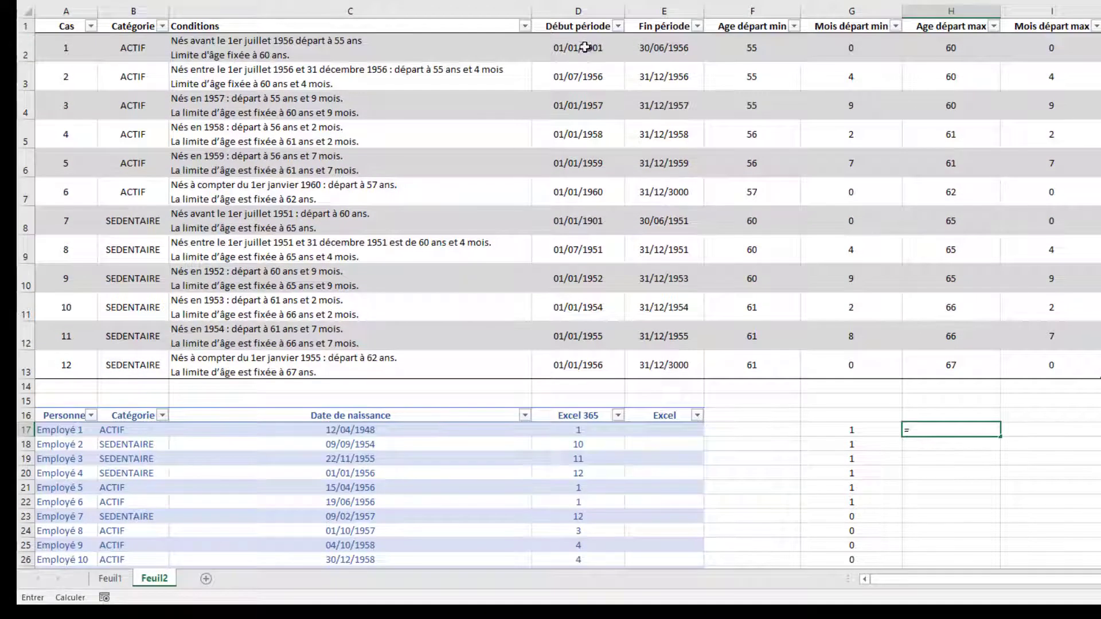
drag(578, 48, 567, 362)
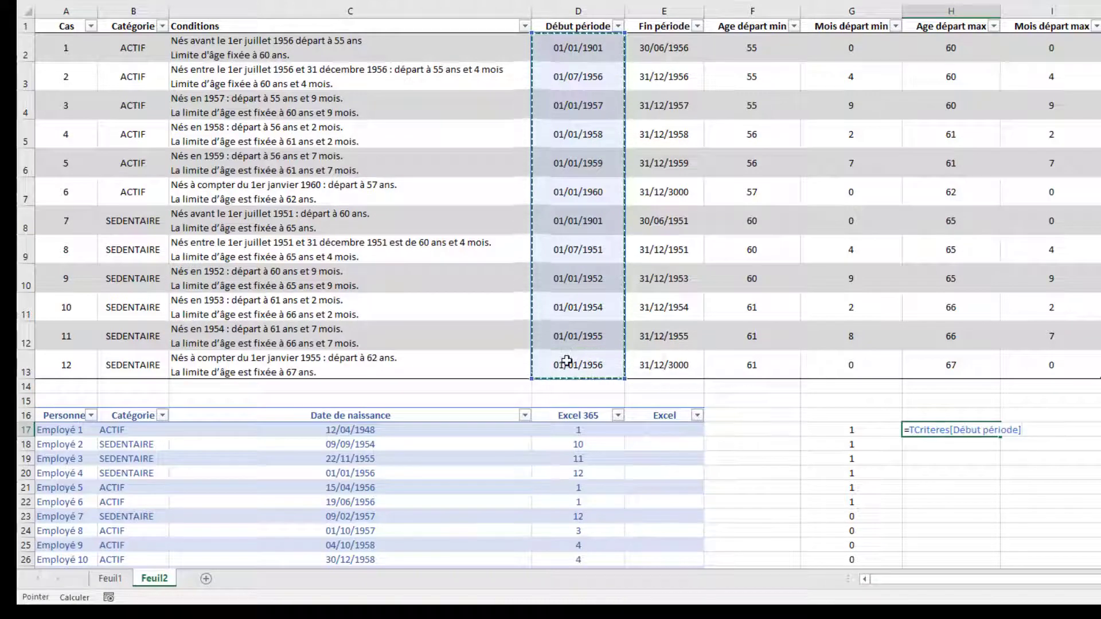
text(>)
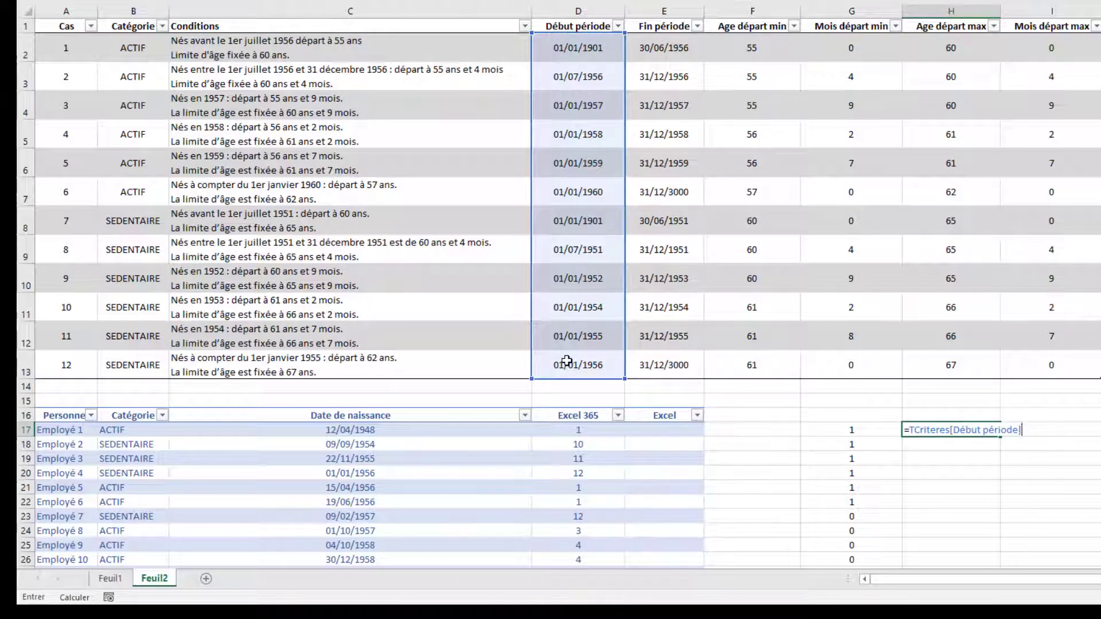
click(381, 430)
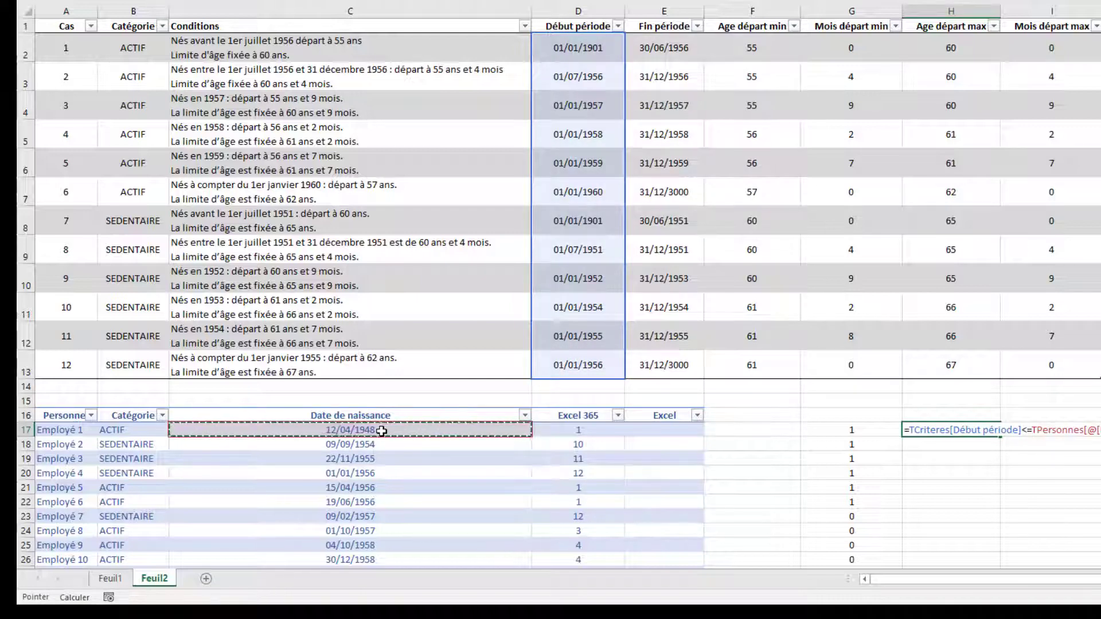
key(Return)
scroll(794, 475, down, 2)
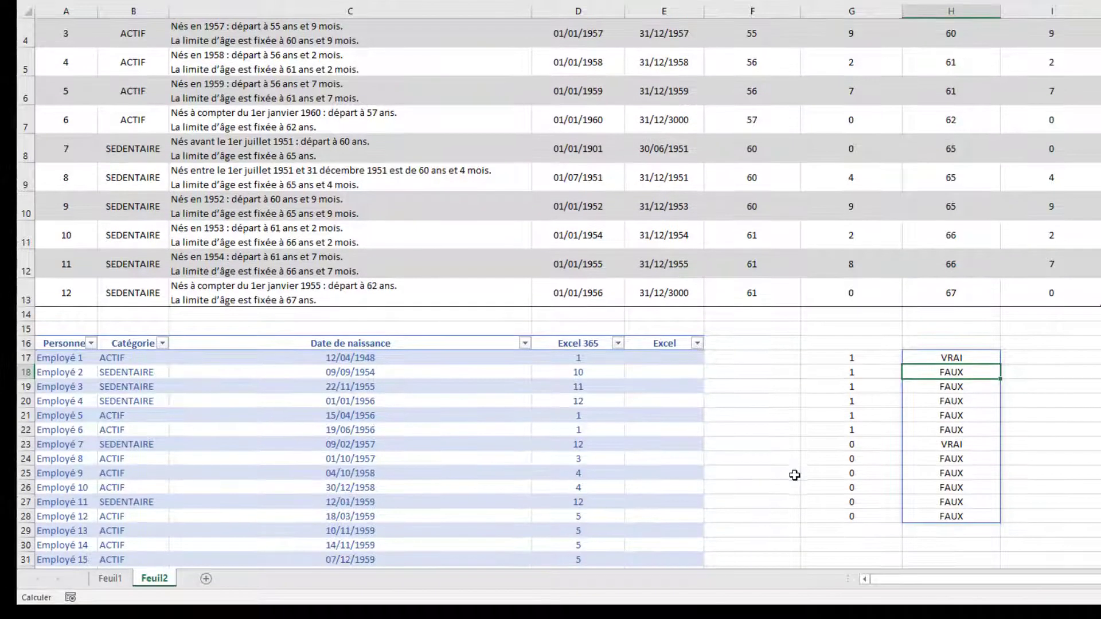
Convert the start-date test's logical values to numbers by changing the H17 formula to =--(TCriteres[Début période]<=TPersonnes[@[Date de naissance]]).
scroll(958, 419, up, 2)
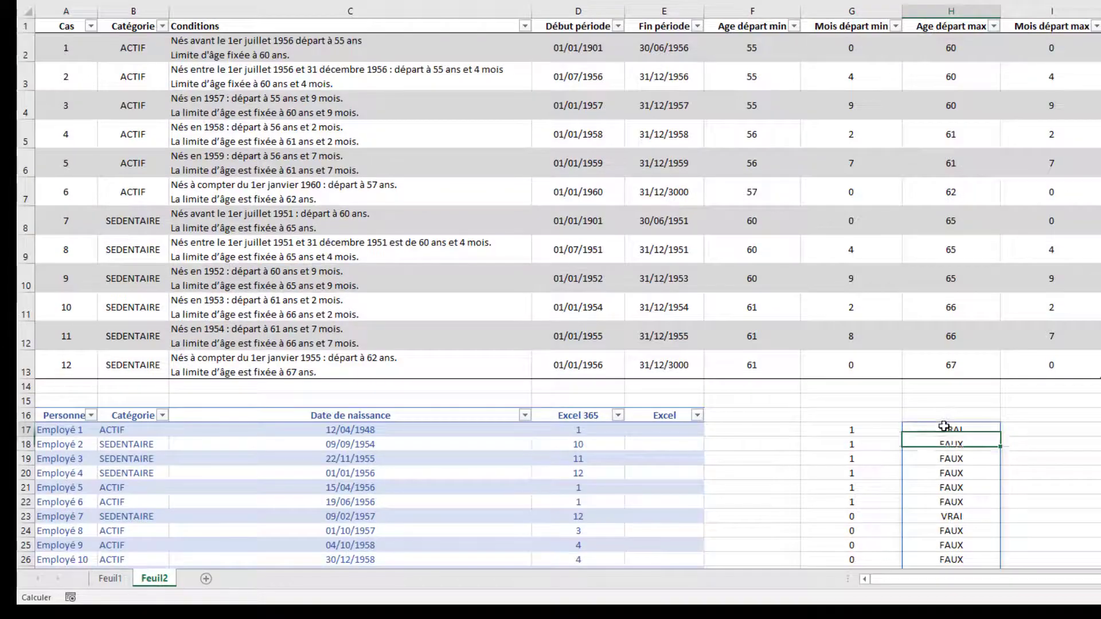
click(945, 426)
click(215, 2)
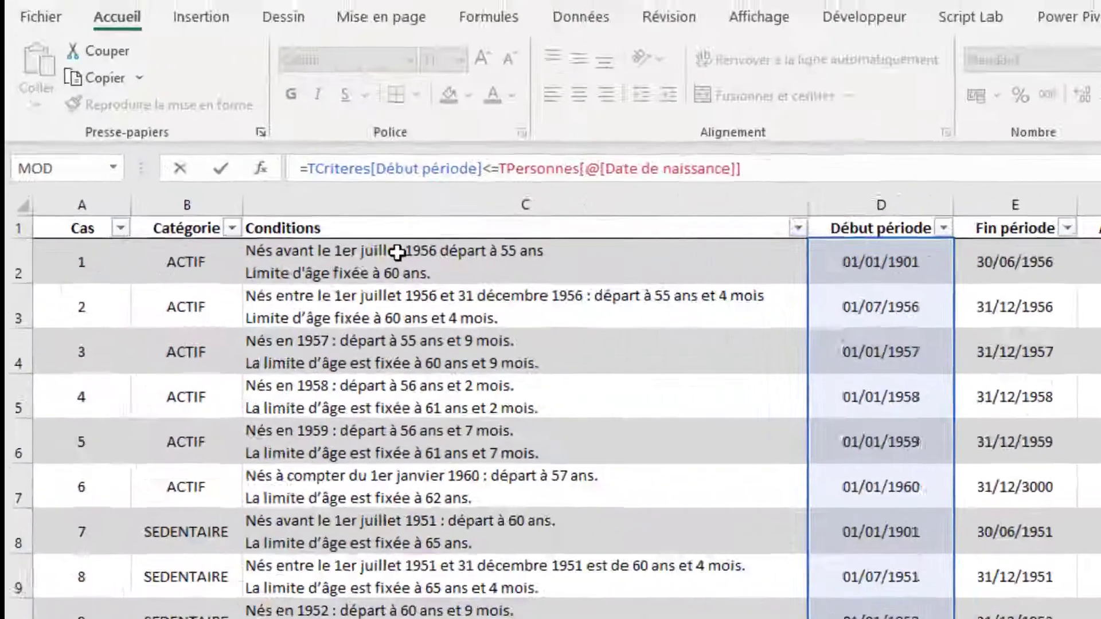
text(--()
text())
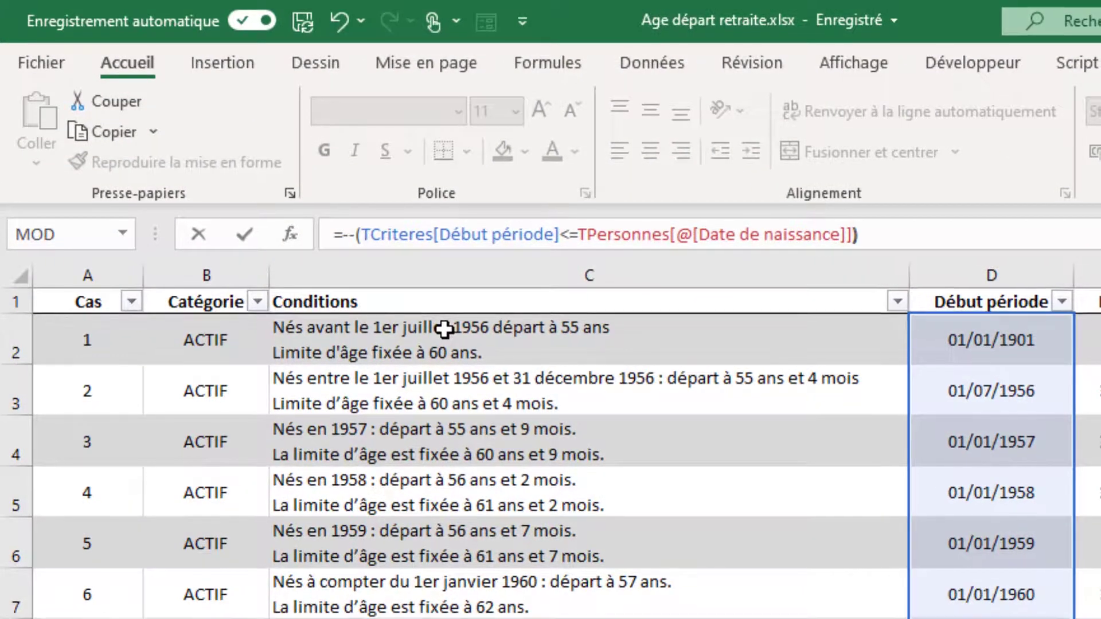
key(Return)
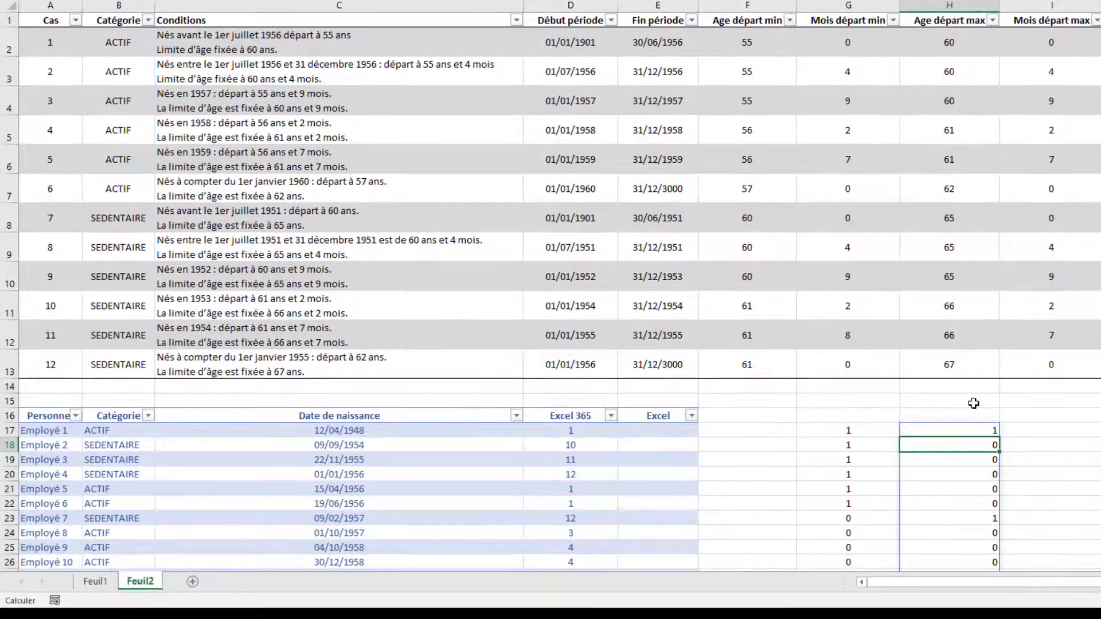
Center the numeric start-date test results in H17:H28.
scroll(974, 403, down, 1)
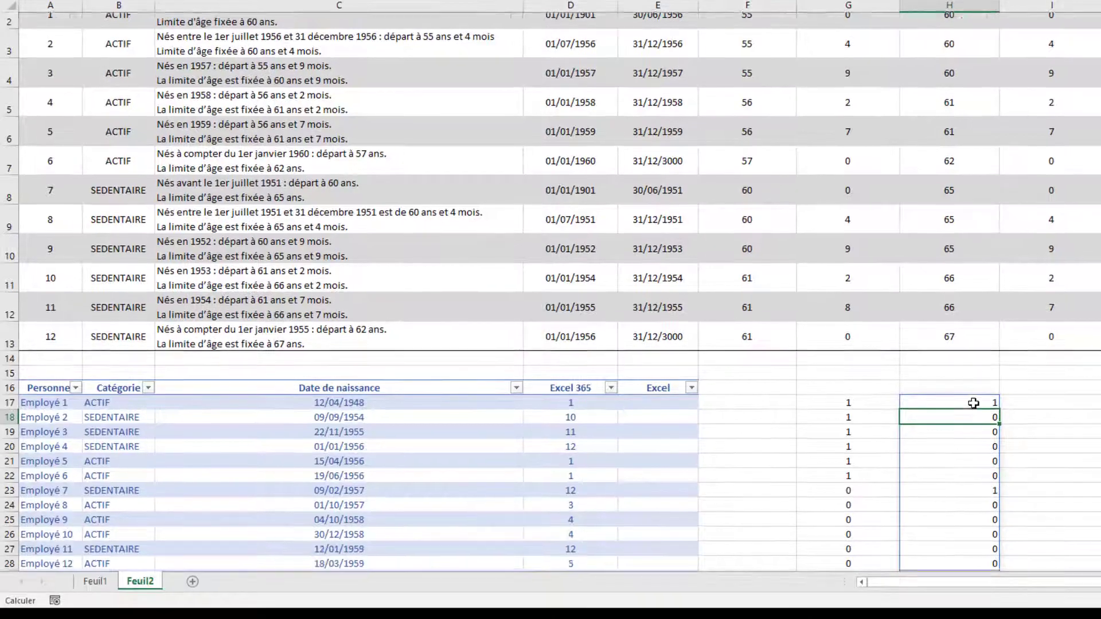
drag(946, 381, 952, 490)
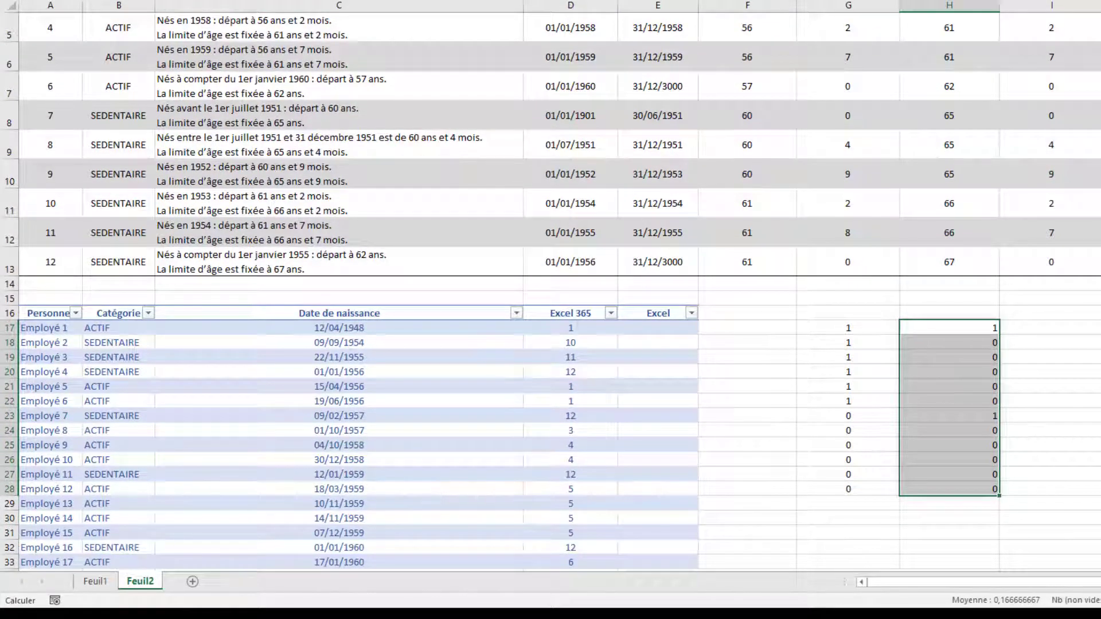
click(519, 2)
click(1044, 316)
Examine the category and start-date test results in G17:H28 against the first employee's birth date and the period start dates.
click(859, 330)
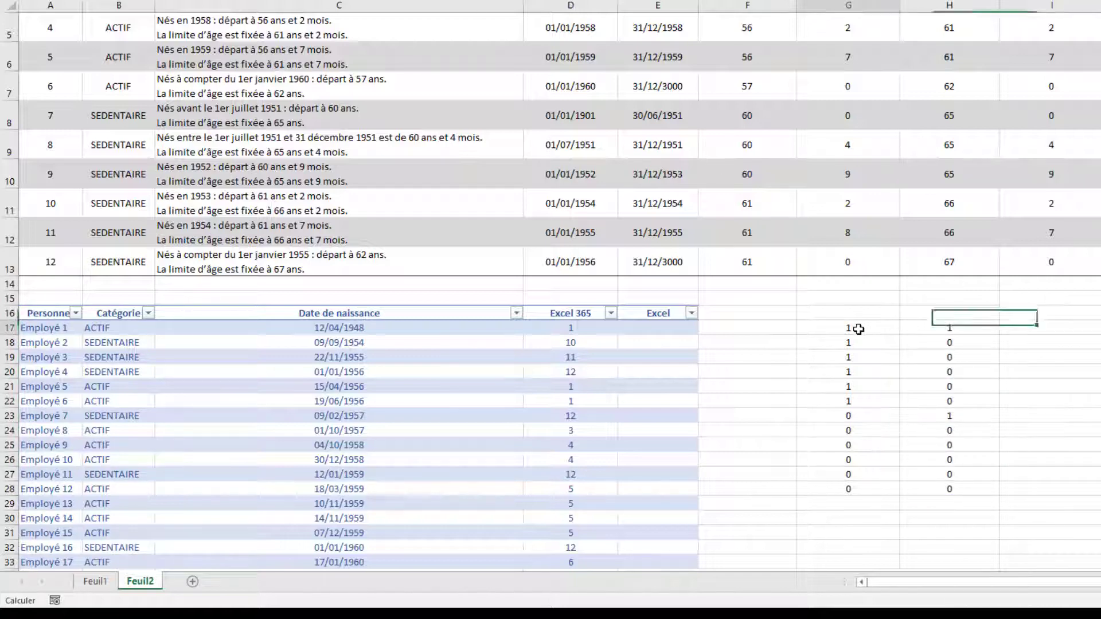
click(958, 328)
scroll(885, 322, up, 1)
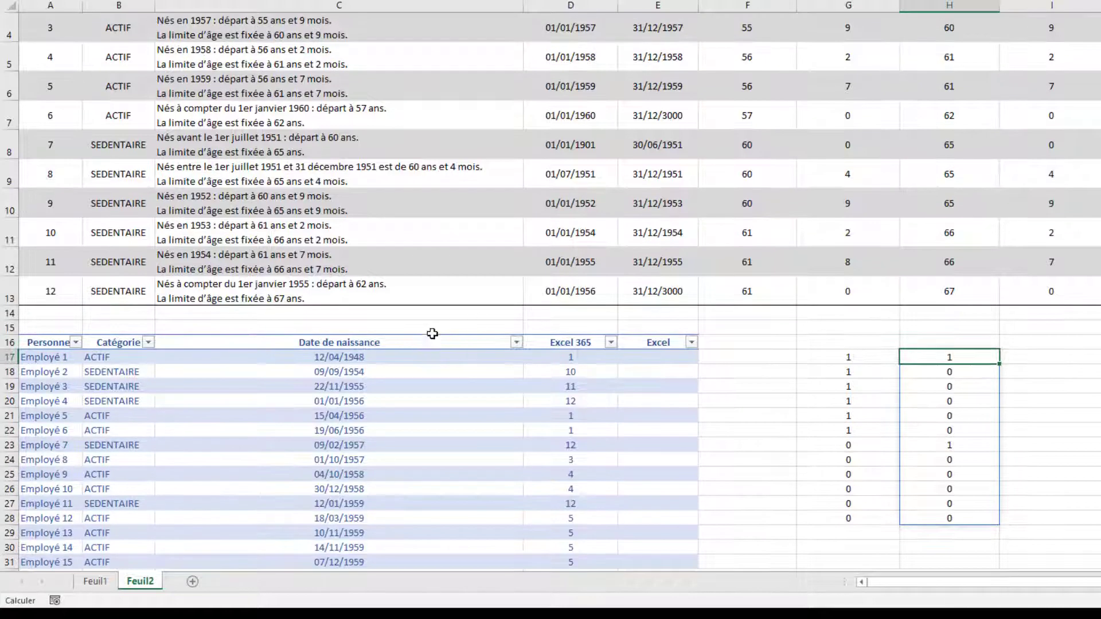
click(414, 358)
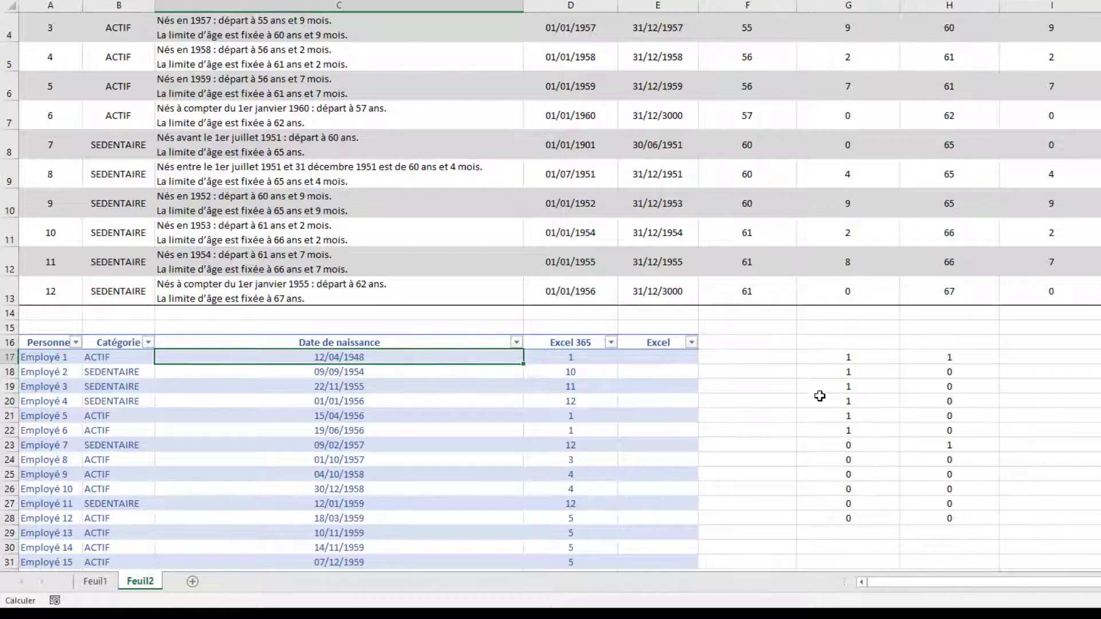
scroll(94, 396, up, 2)
scroll(140, 145, up, 1)
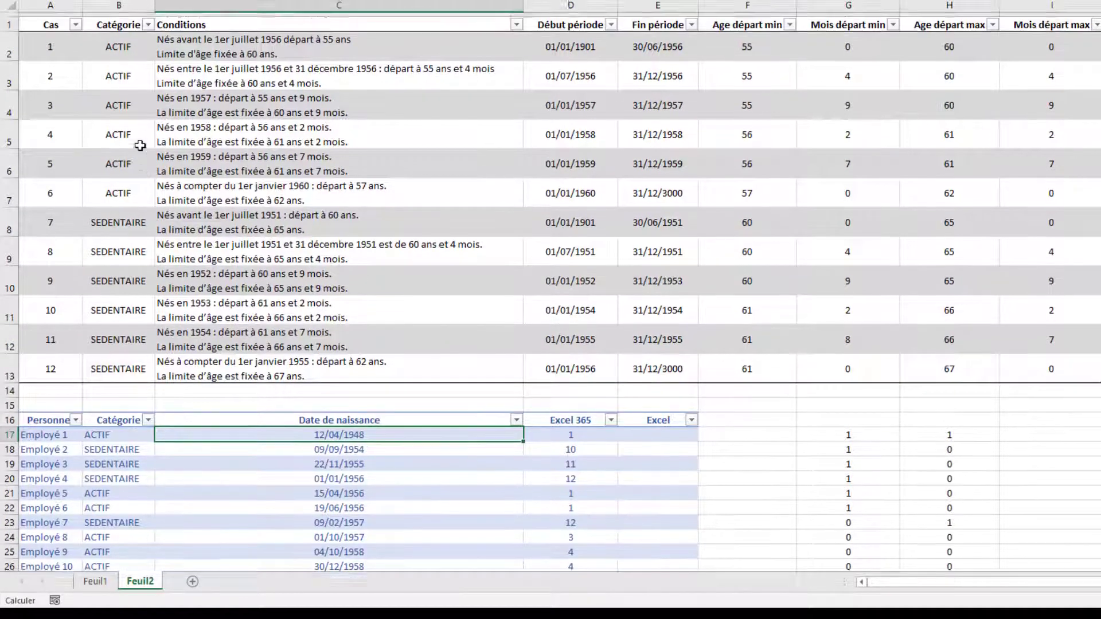
click(962, 427)
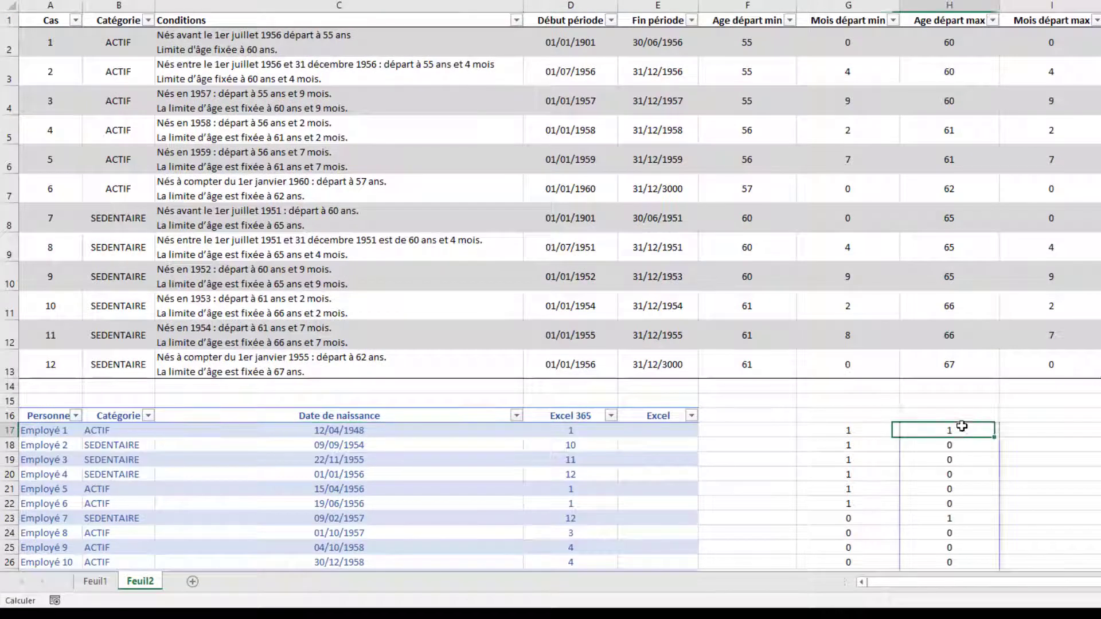
click(381, 431)
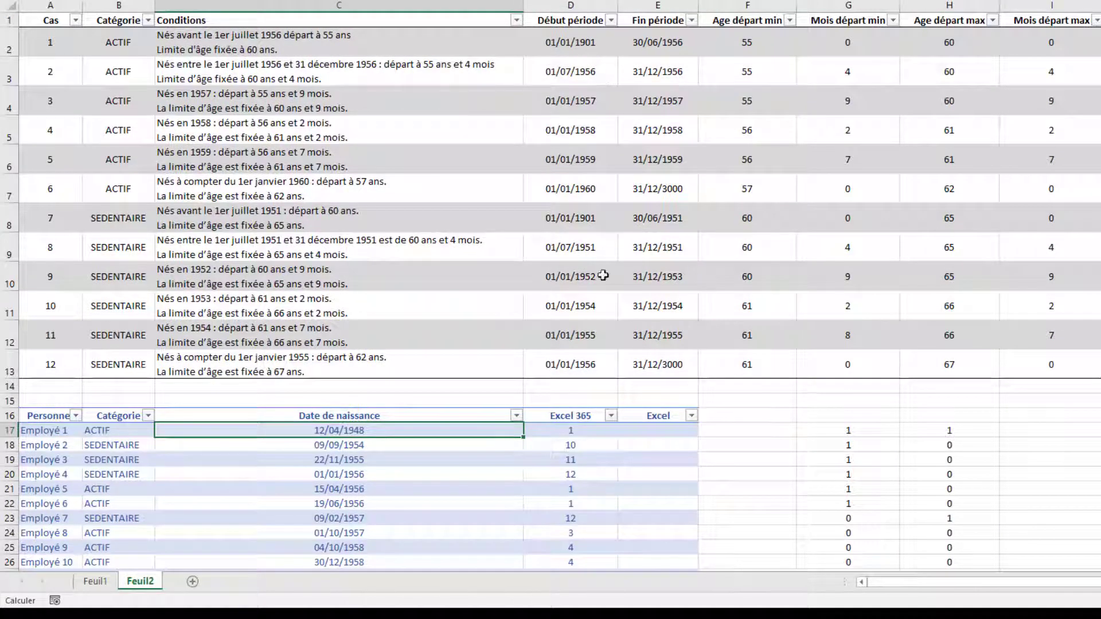
scroll(915, 471, down, 1)
click(970, 413)
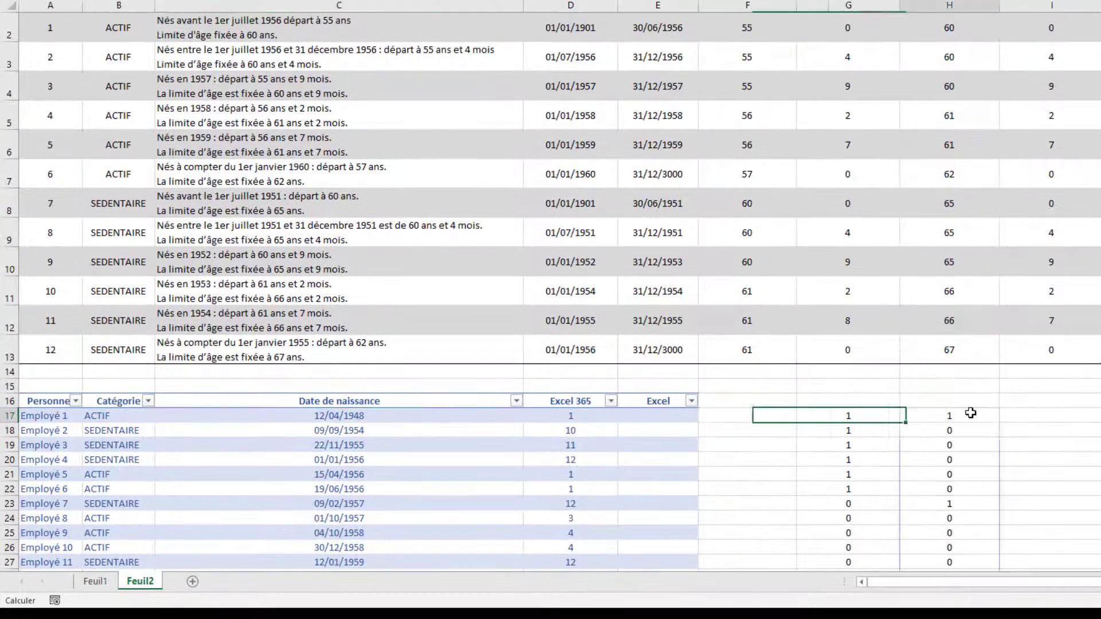
click(965, 503)
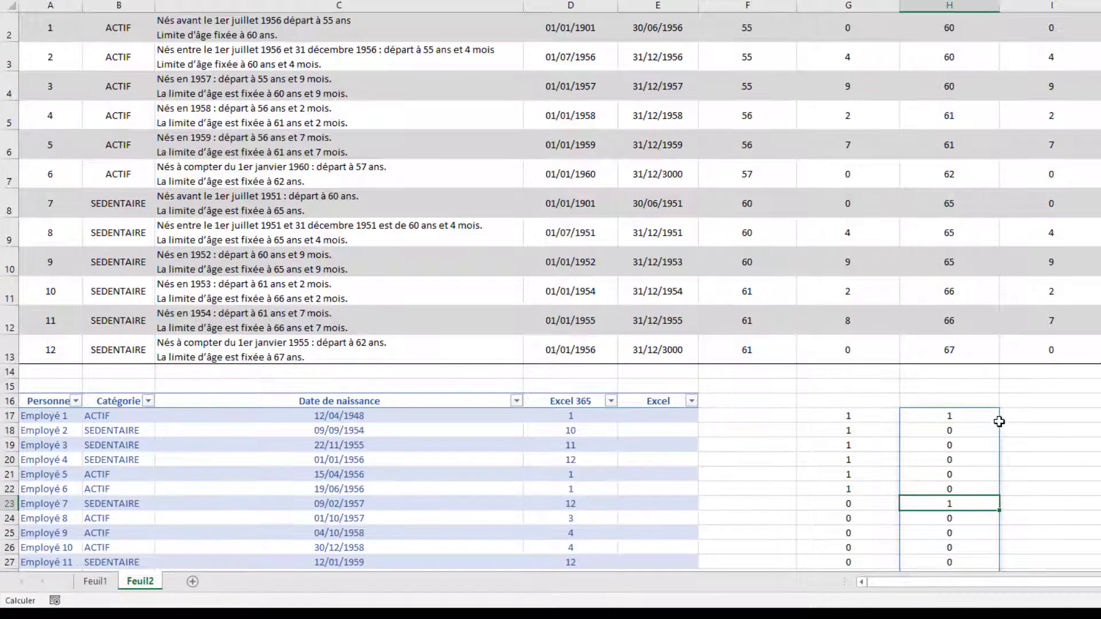
scroll(999, 422, down, 1)
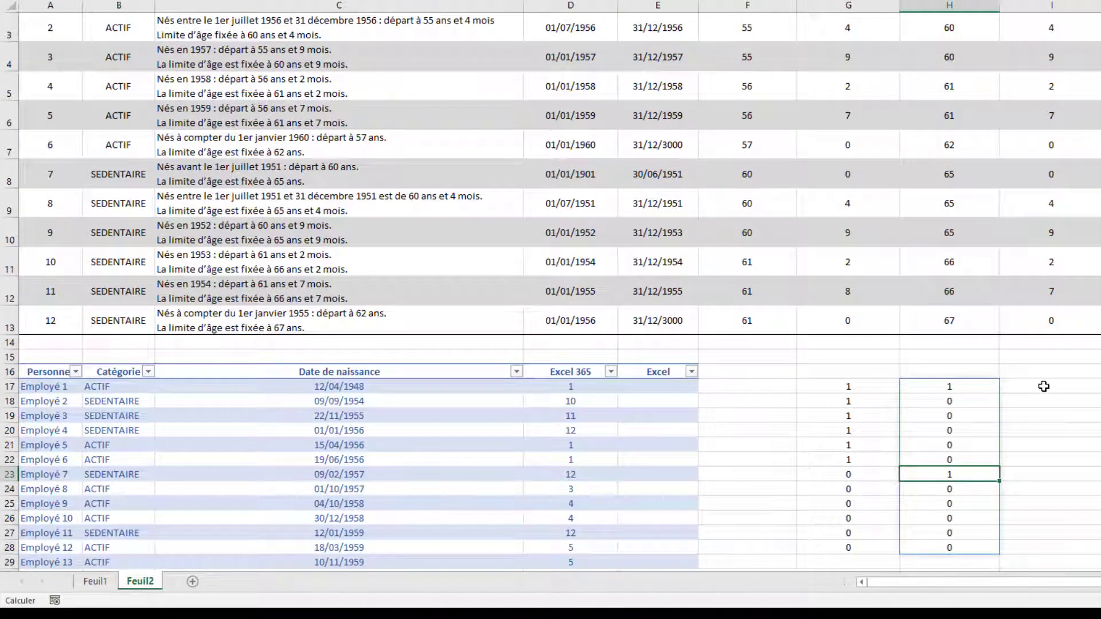
click(869, 390)
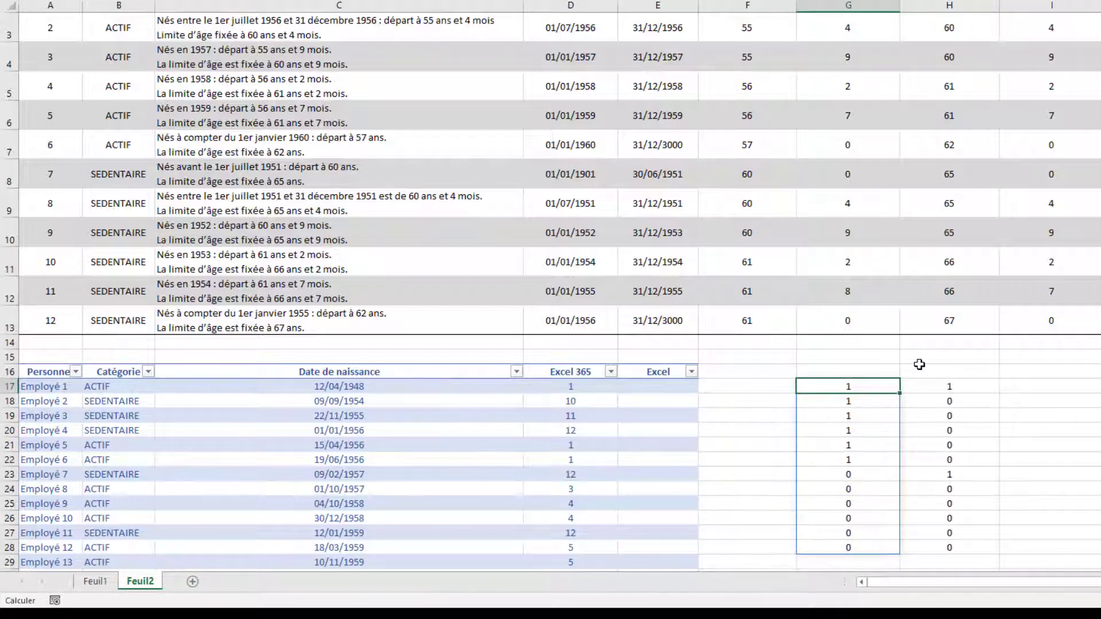
scroll(920, 365, up, 1)
click(1039, 418)
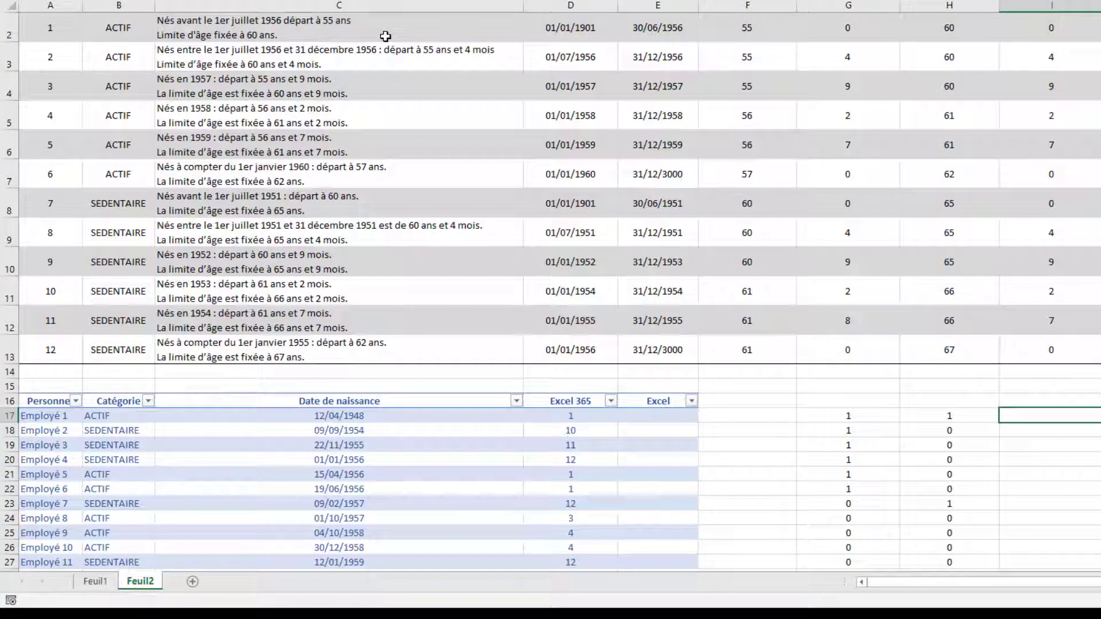
click(866, 415)
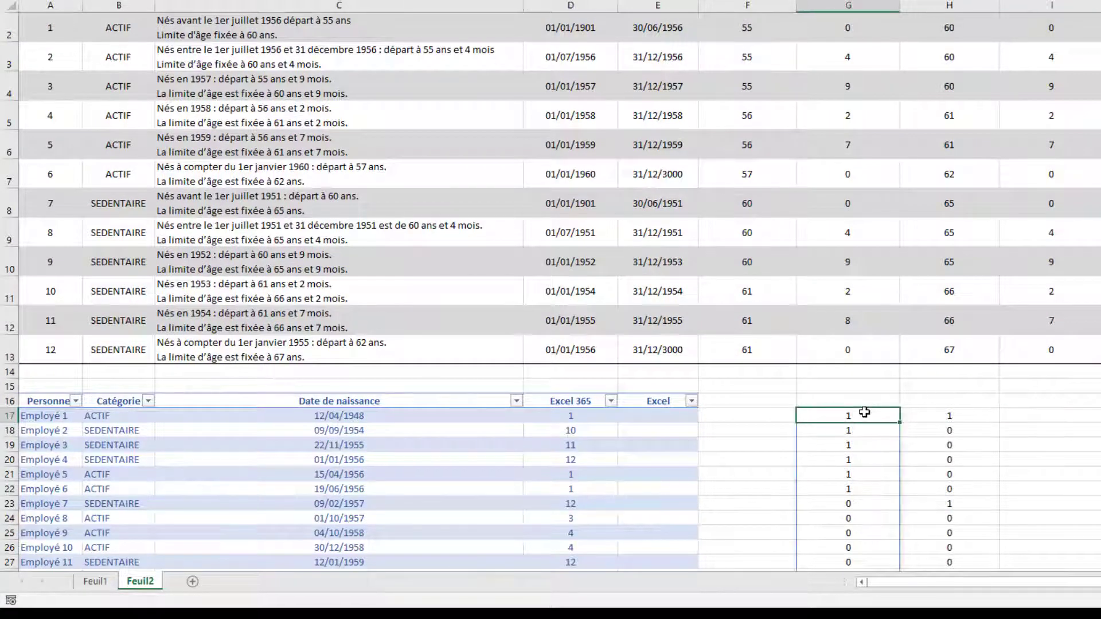
scroll(863, 402, down, 1)
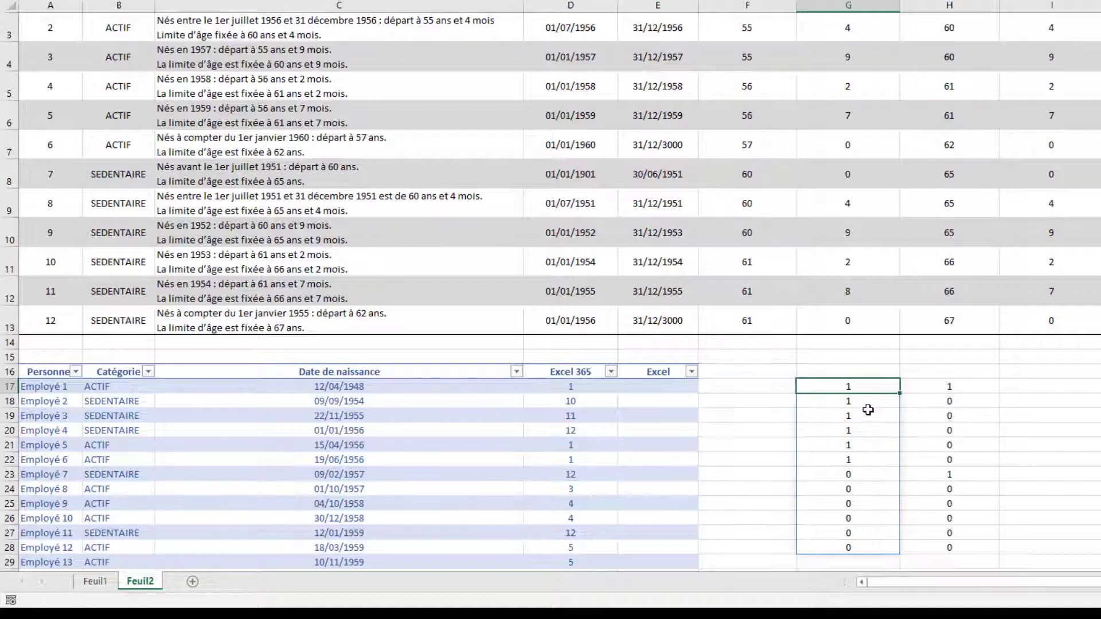
scroll(868, 410, up, 1)
click(1042, 414)
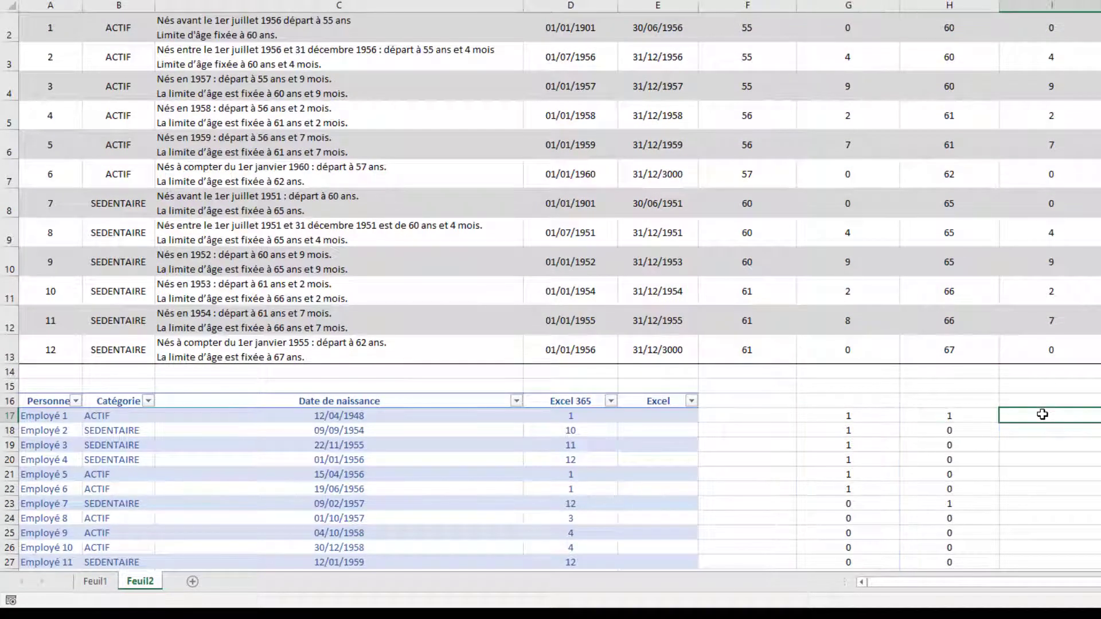
text(=()
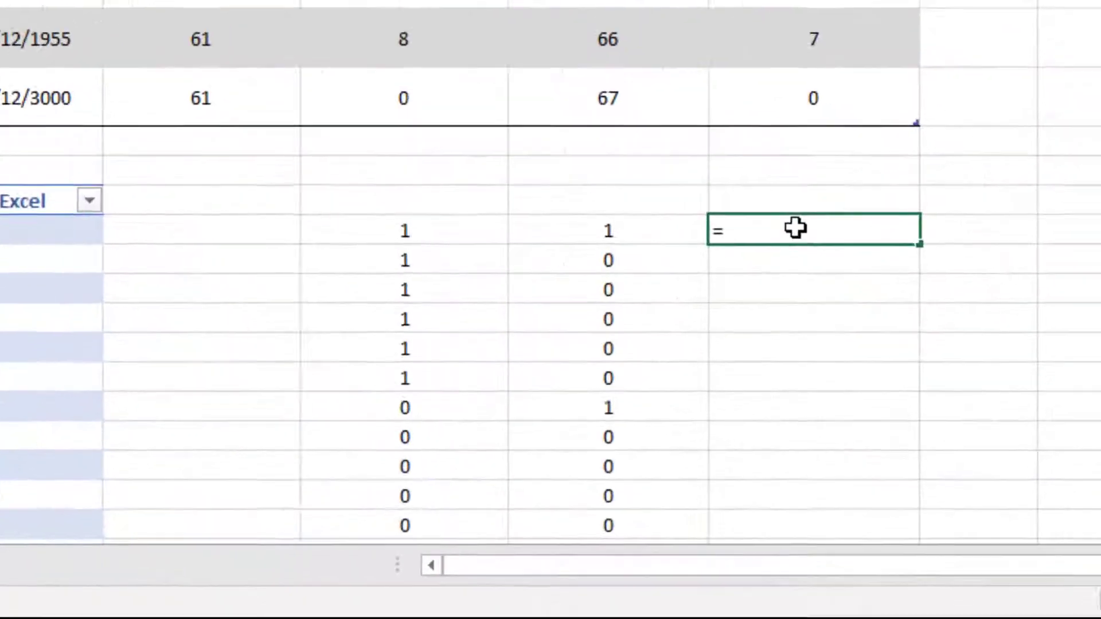
text(--()
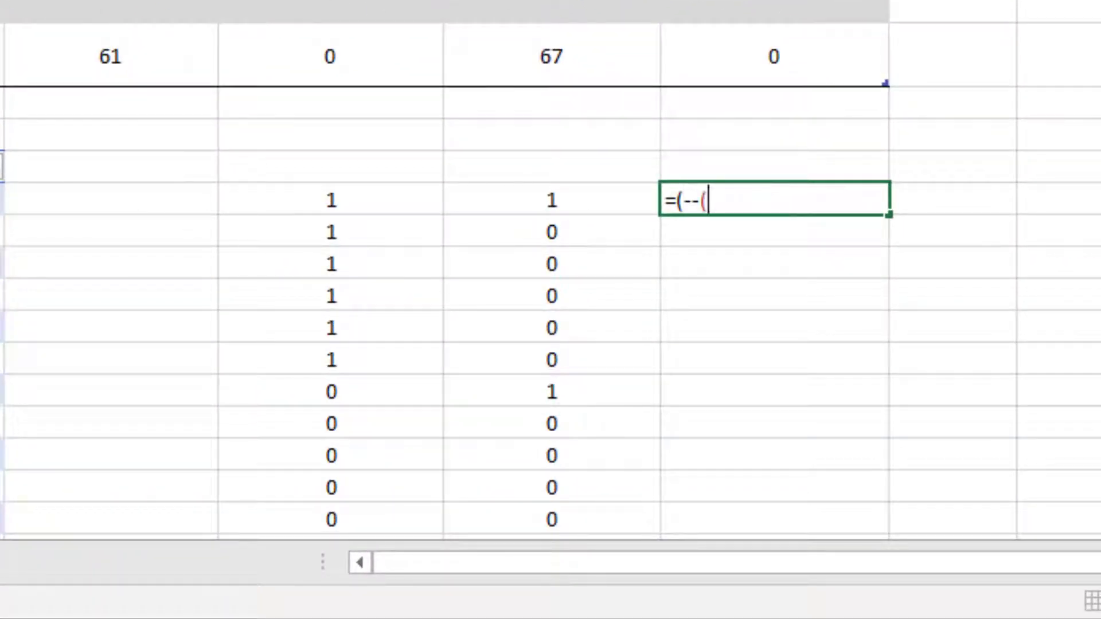
scroll(707, 252, up, 1)
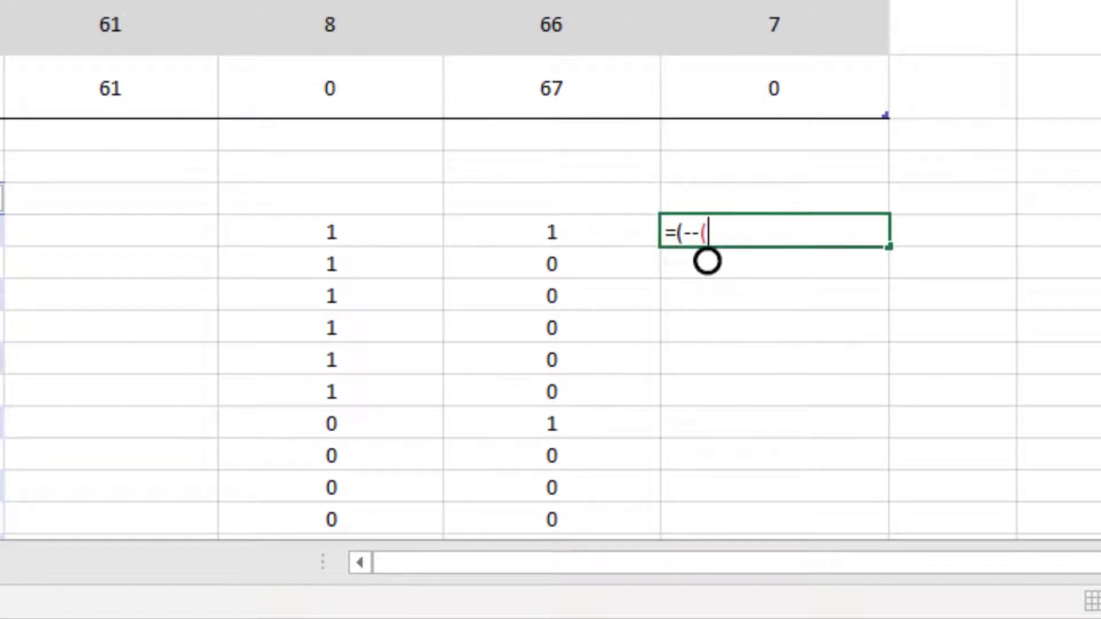
drag(0, 0, 0, 88)
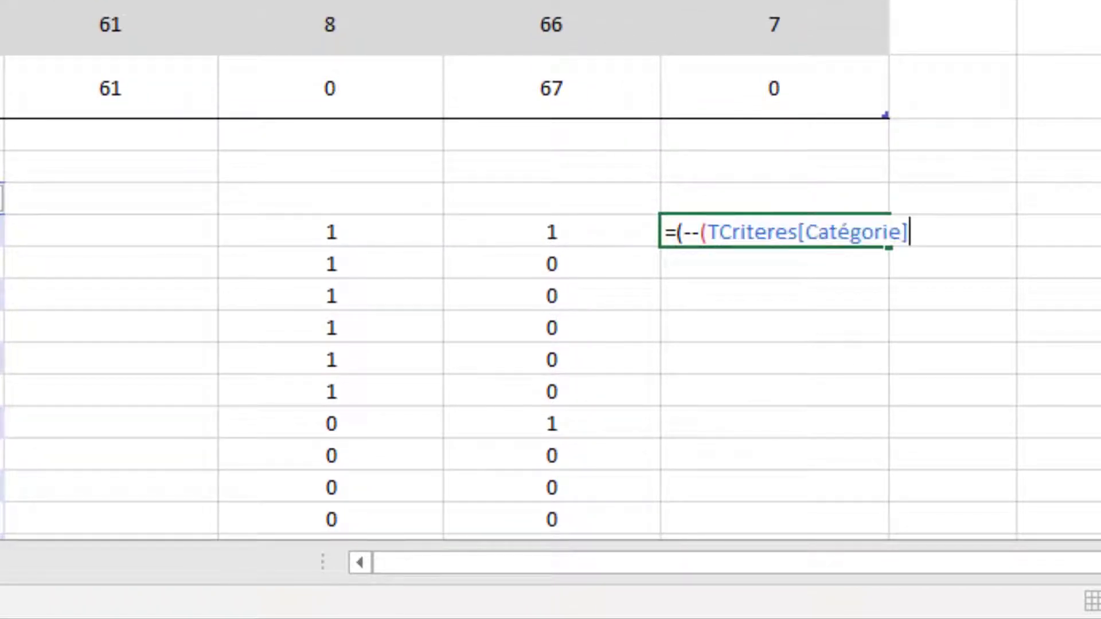
text(=)
click(1, 232)
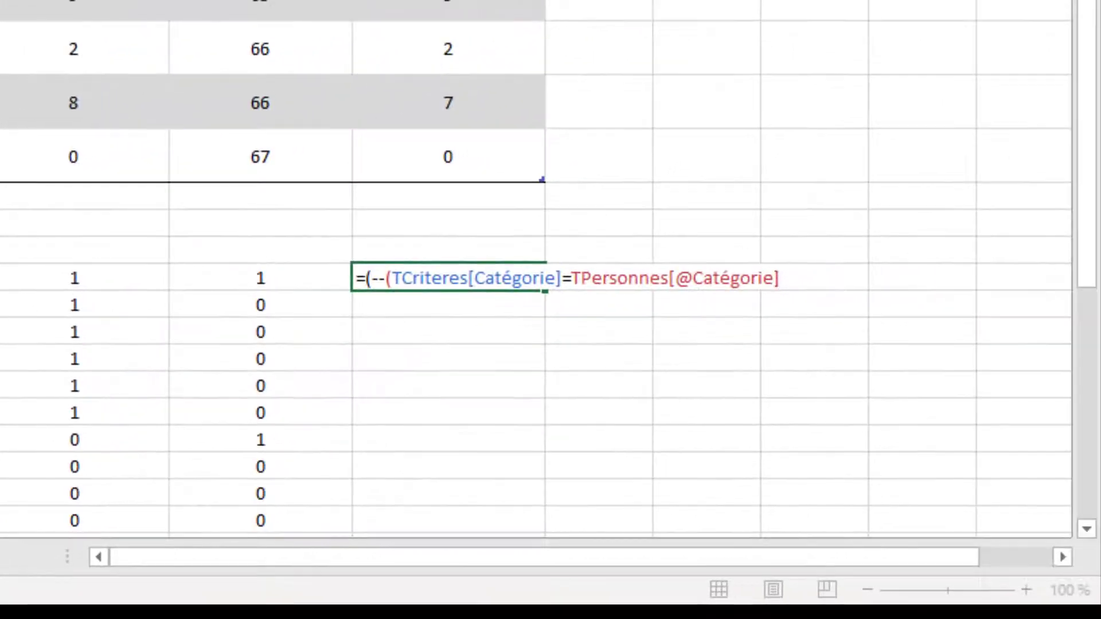
Complete the I17 formula by multiplying the category condition by (--(TCriteres[Début période]<=TPersonnes[@[Date de naissance]])).
text())*(--()
drag(1, 2, 1, 229)
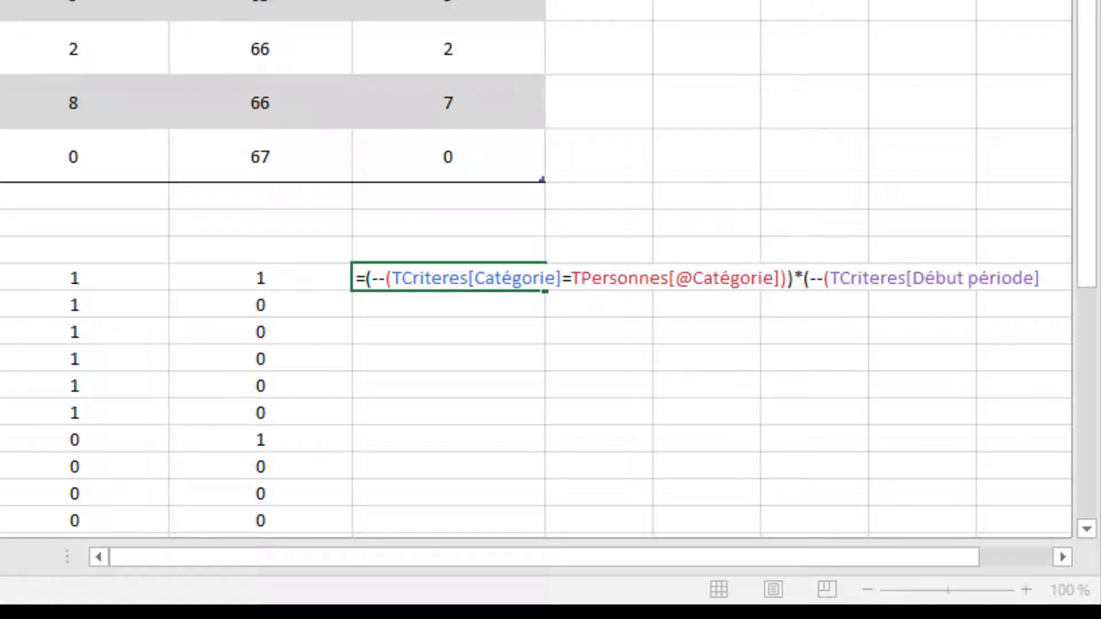
text(<=)
click(2, 278)
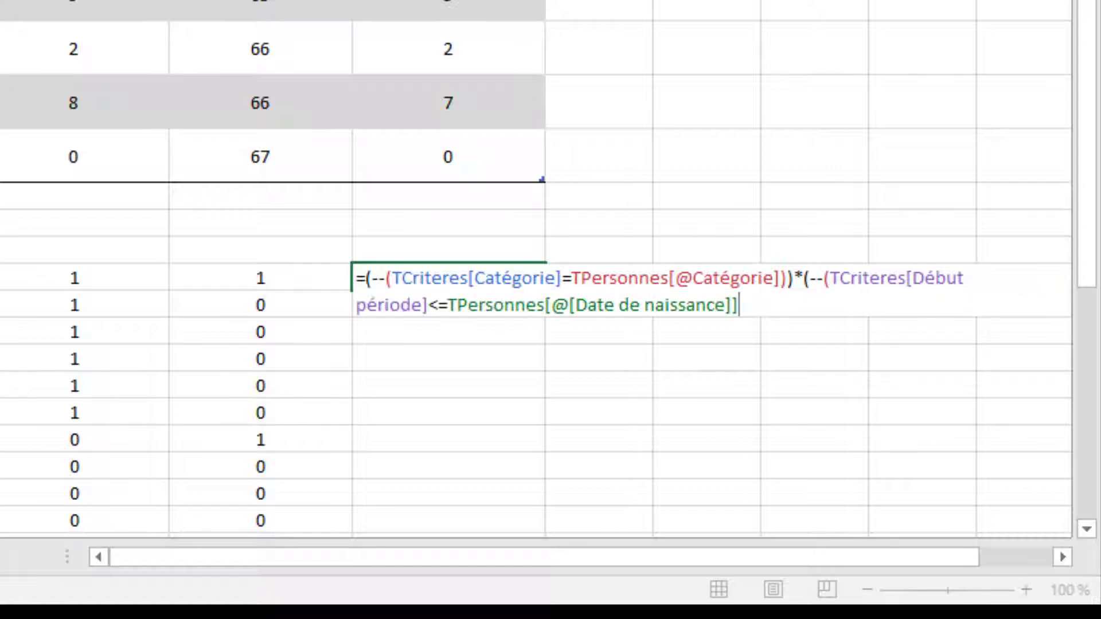
text()))
key(Return)
scroll(494, 67, down, 2)
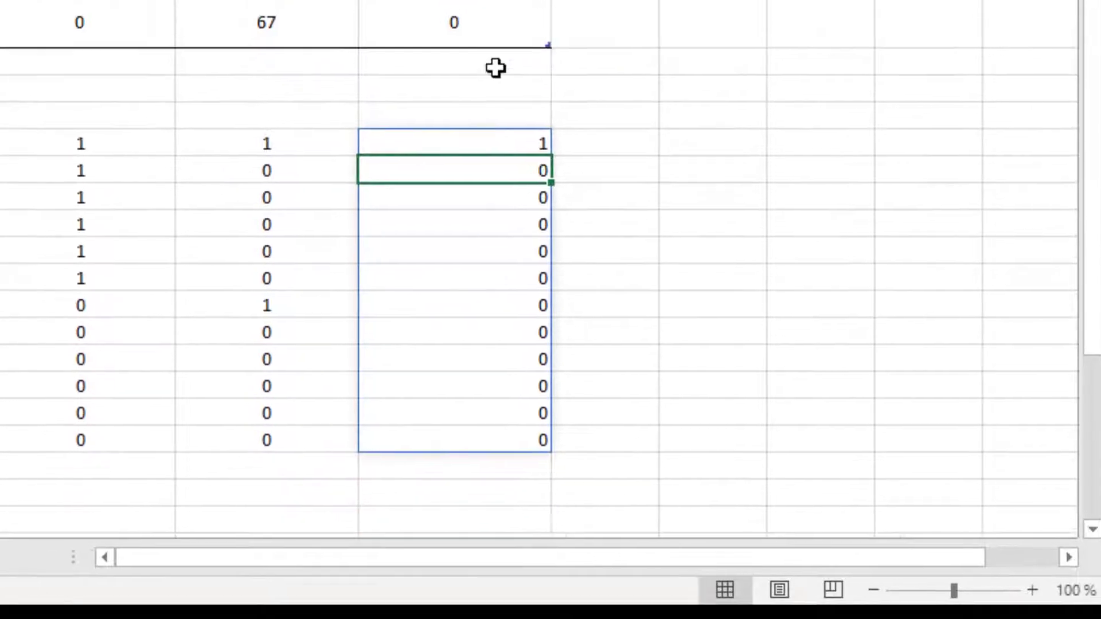
Center the combined condition results in I17:I28.
drag(453, 278, 379, 496)
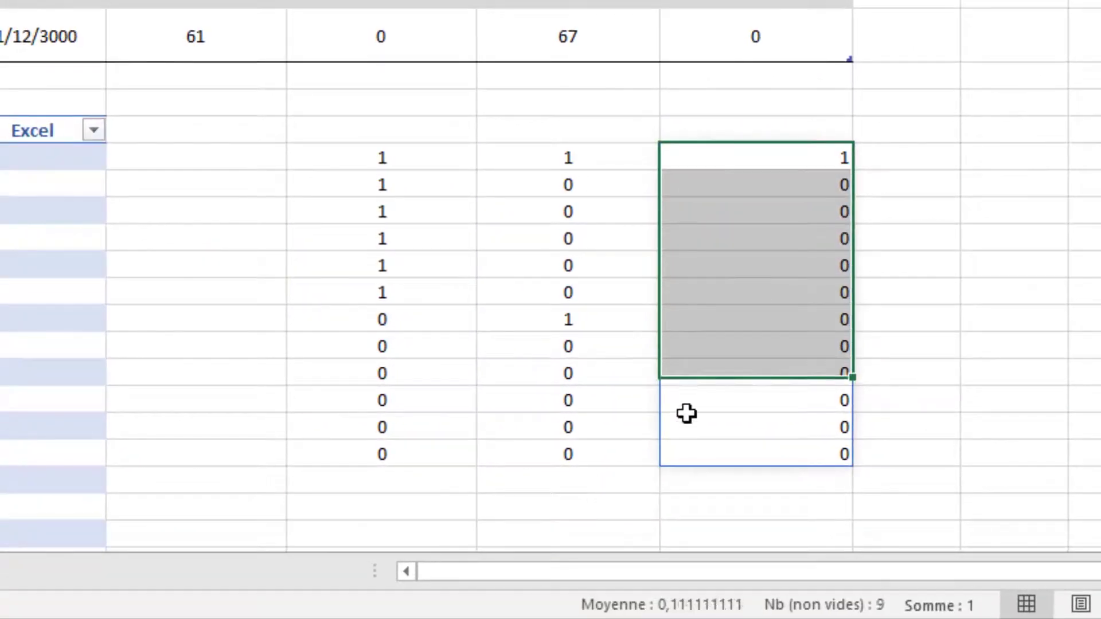
drag(686, 414, 686, 445)
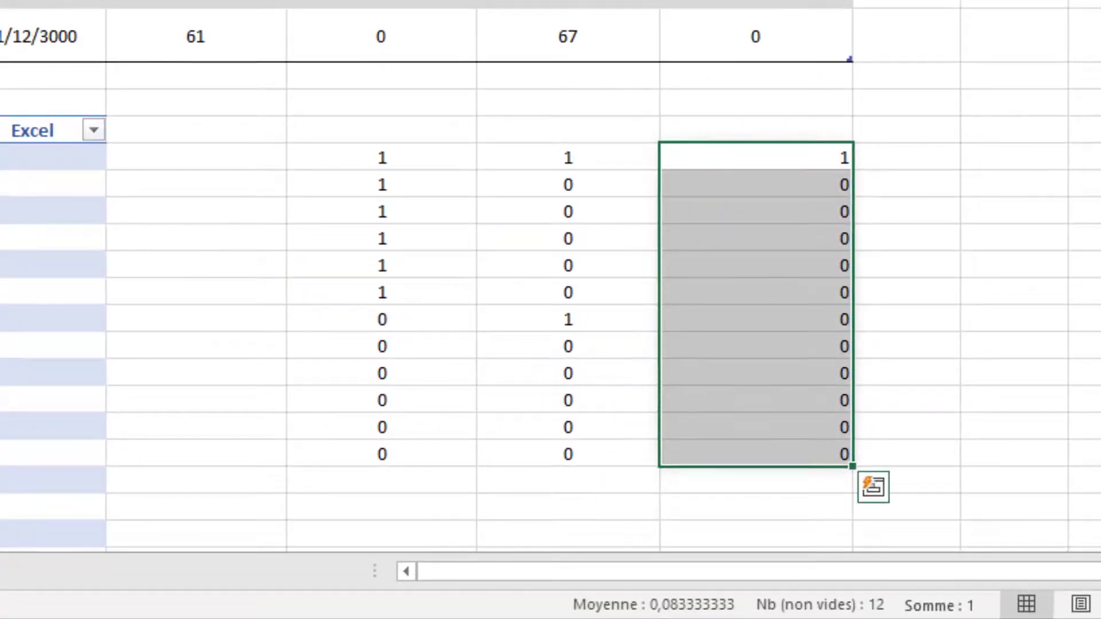
key(alt+h)
key(a)
key(c)
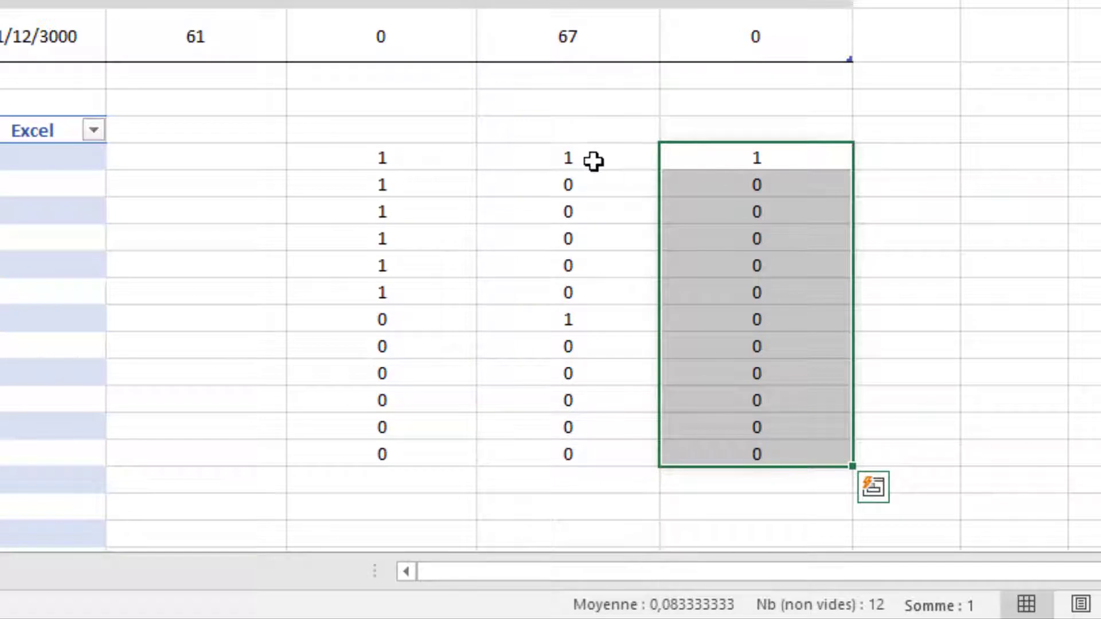
Examine which rows of the combined results in I17:I28 meet both the category and start-date conditions.
click(766, 162)
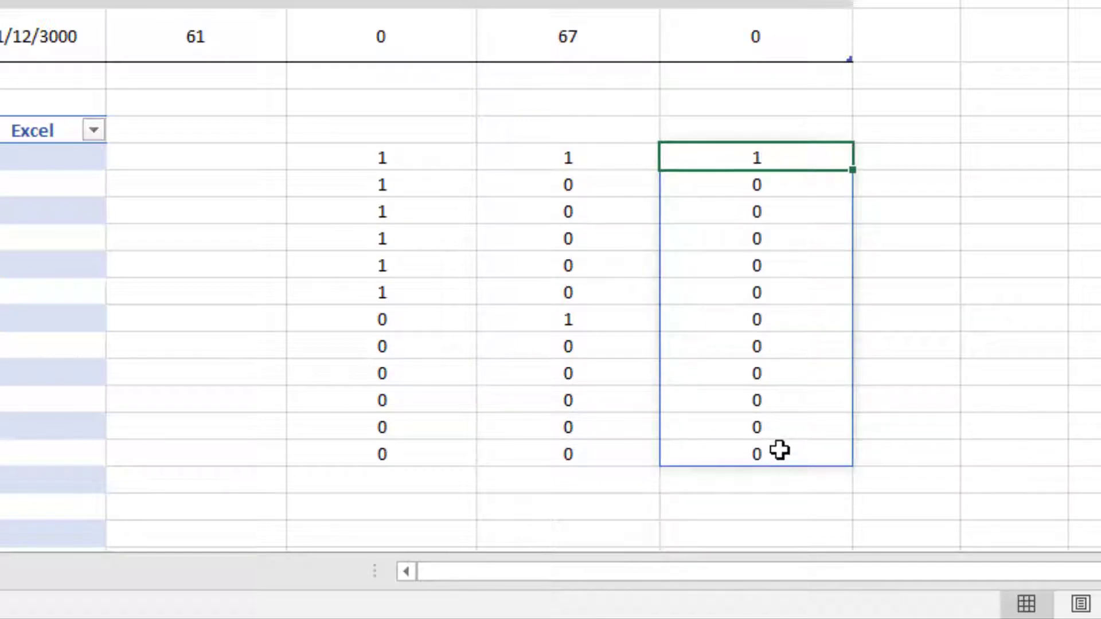
drag(780, 450, 785, 184)
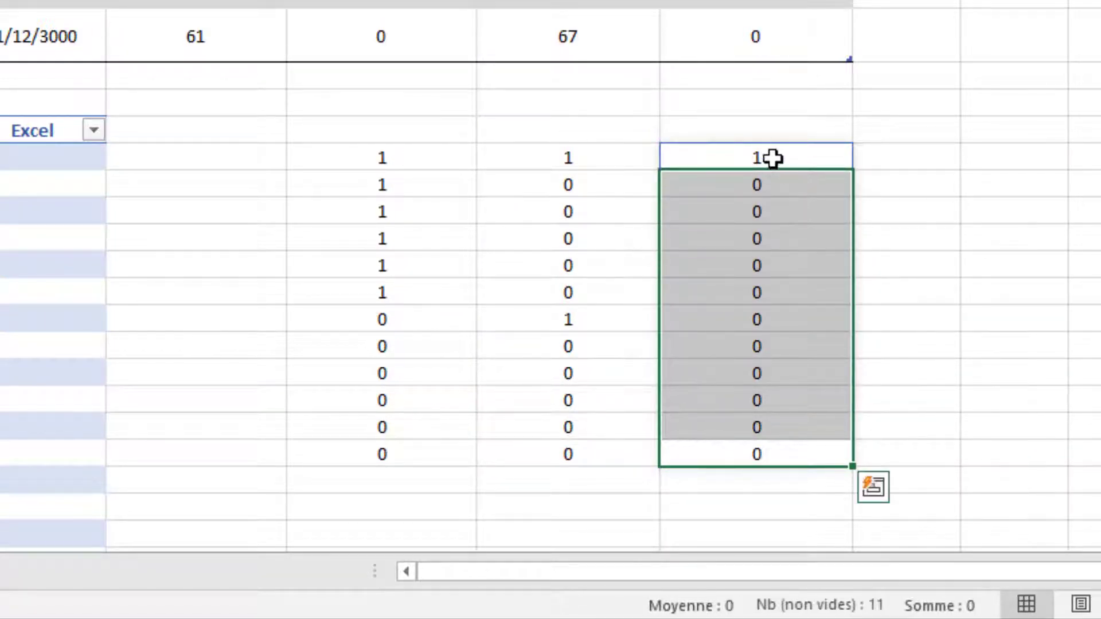
click(776, 157)
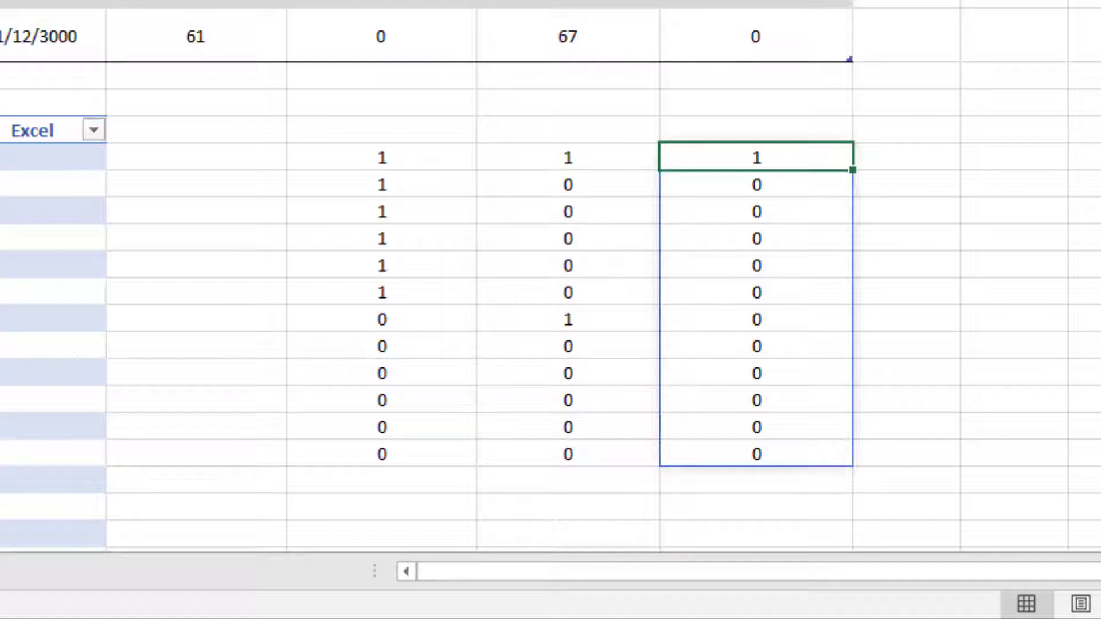
scroll(551, 276, up, 2)
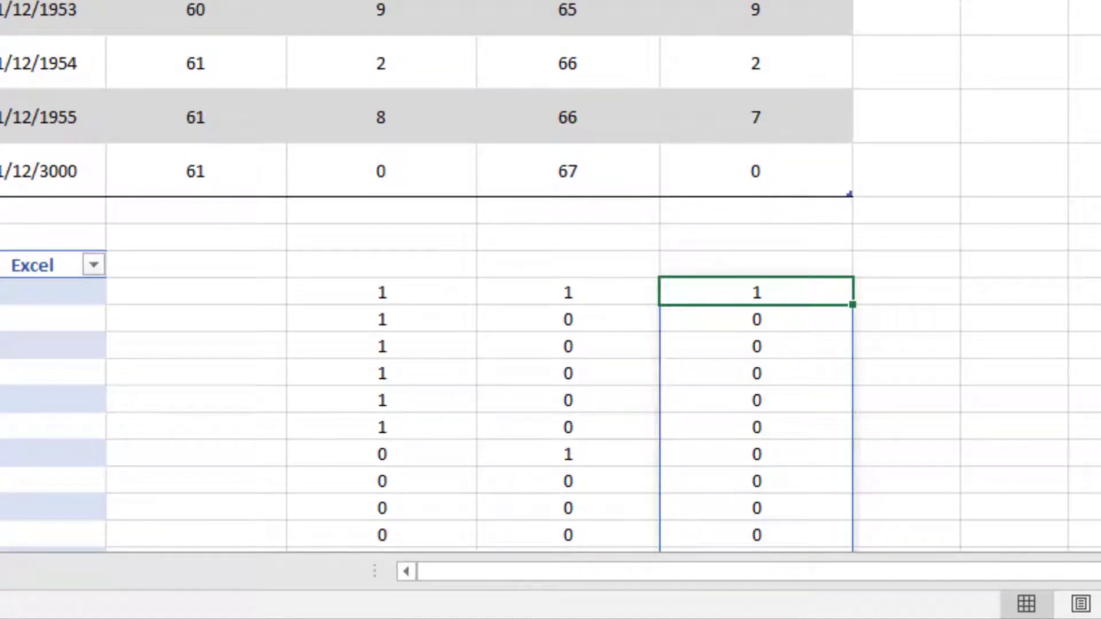
scroll(550, 276, down, 1)
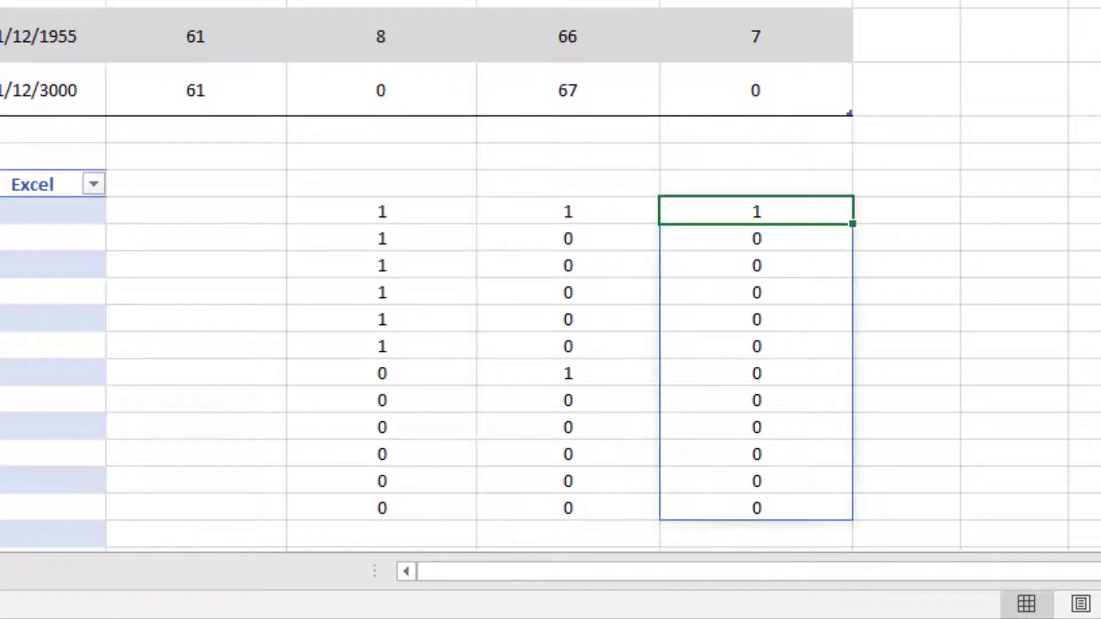
Enter =INDEX(TCriteres[Cas];8) in J17 and check it against the eighth row of the Cas column.
click(926, 214)
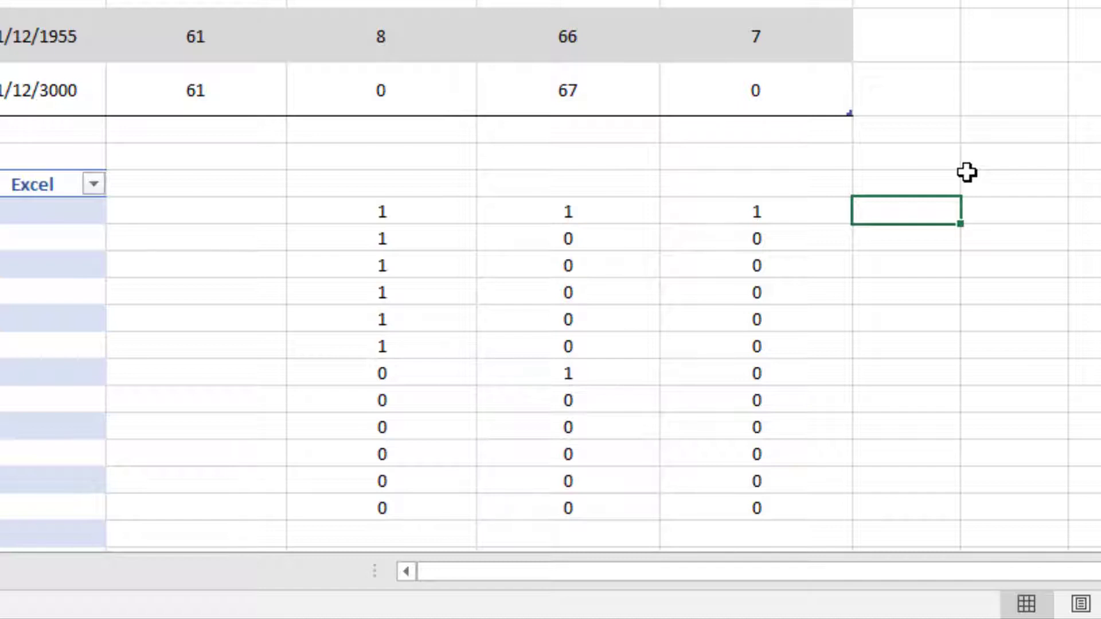
text(=inde)
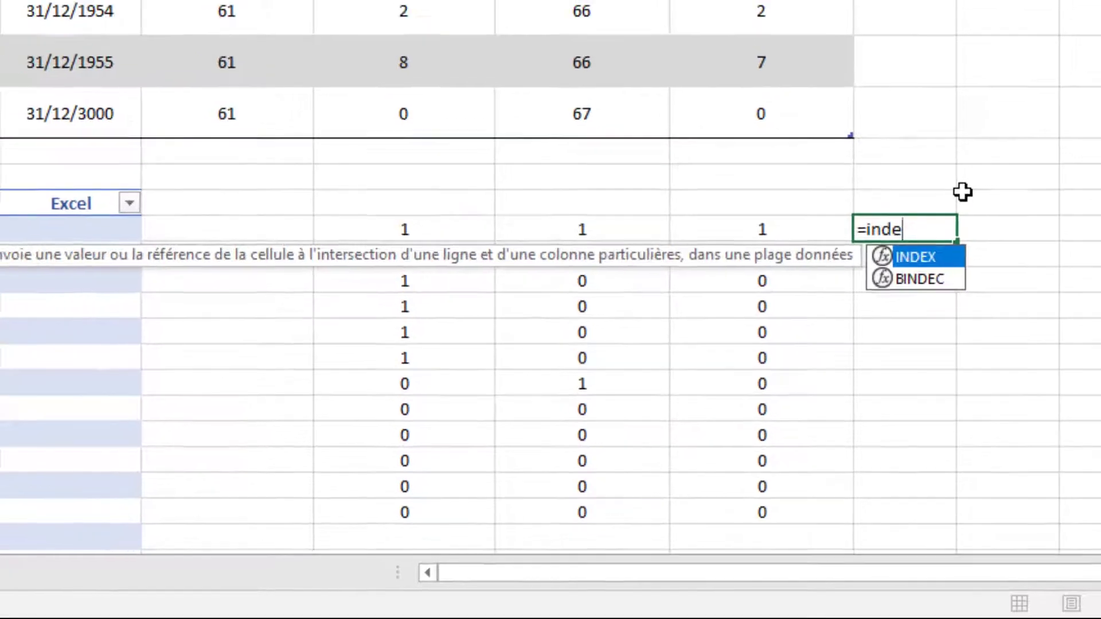
key(Tab)
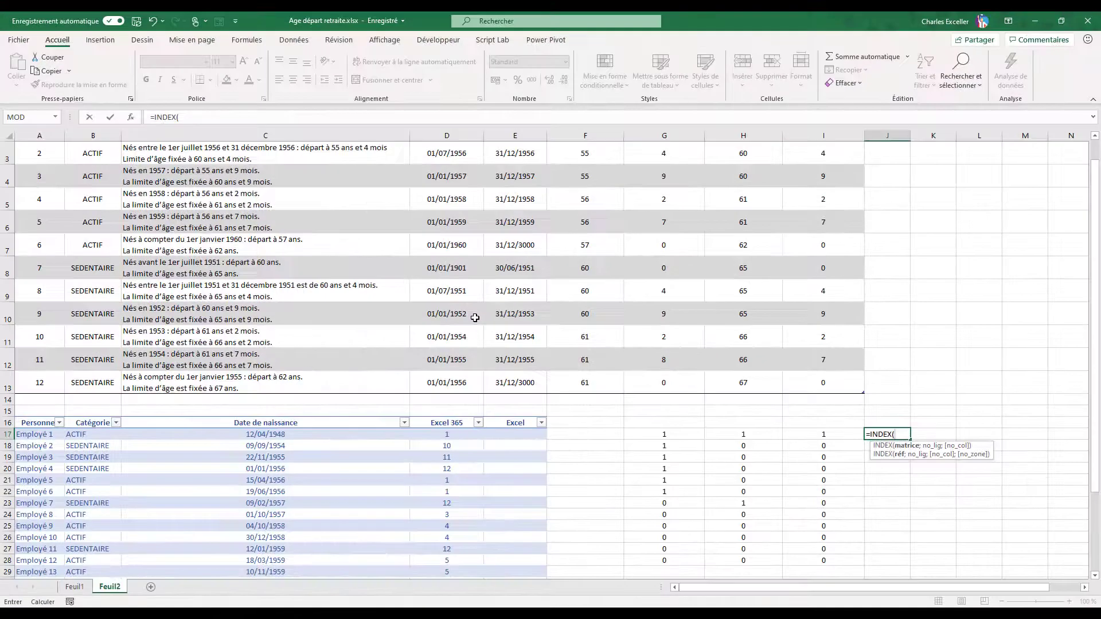
scroll(918, 453, up, 2)
drag(35, 169, 48, 414)
text(;8)
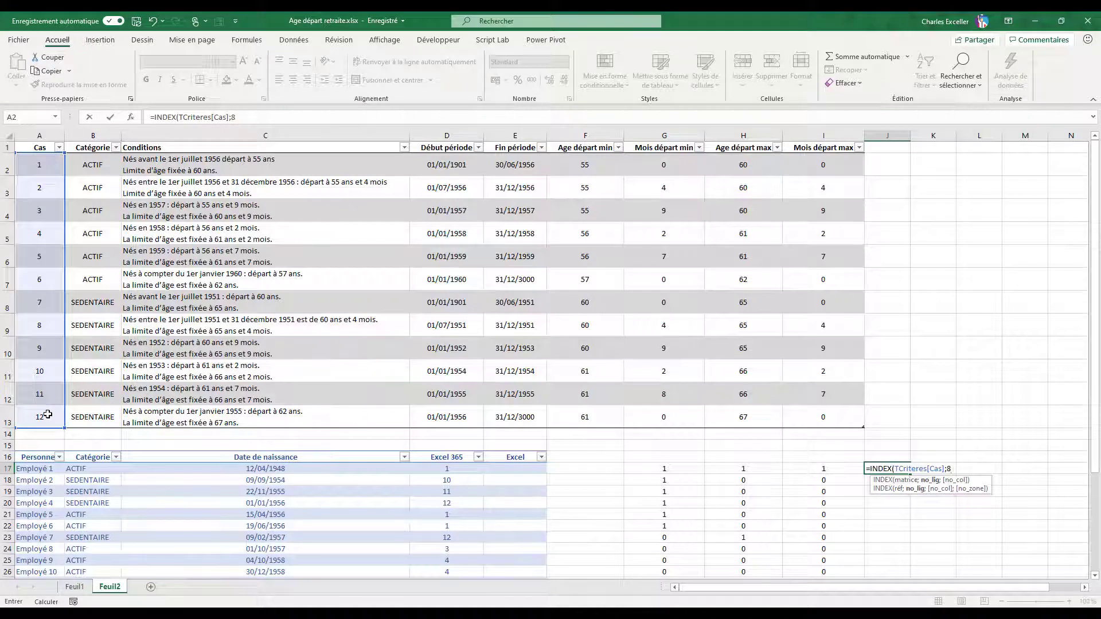
key(Return)
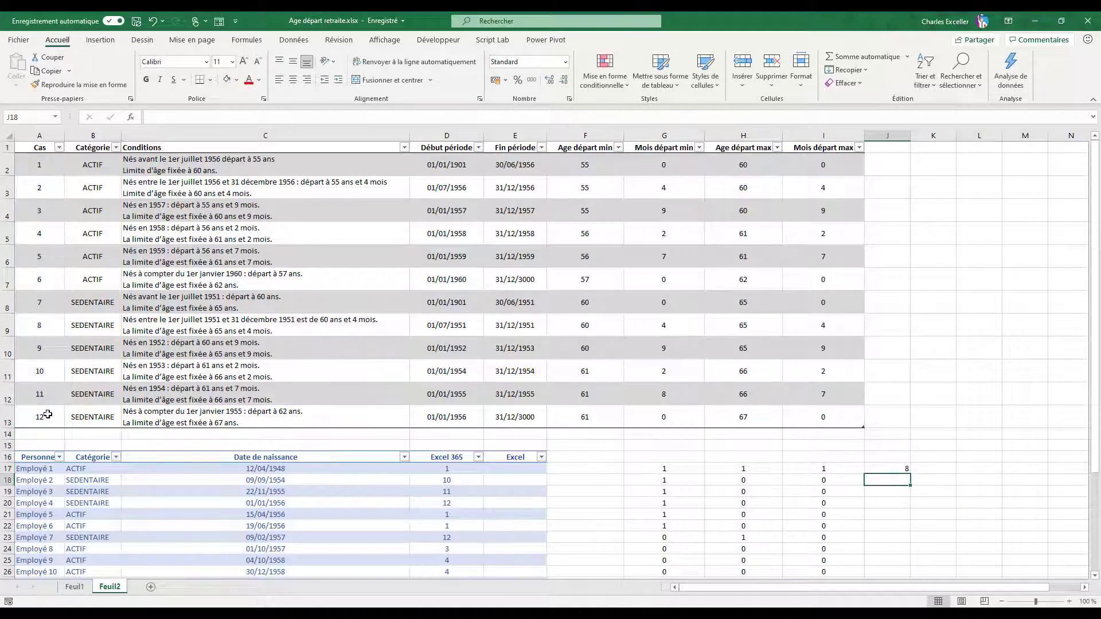
click(44, 330)
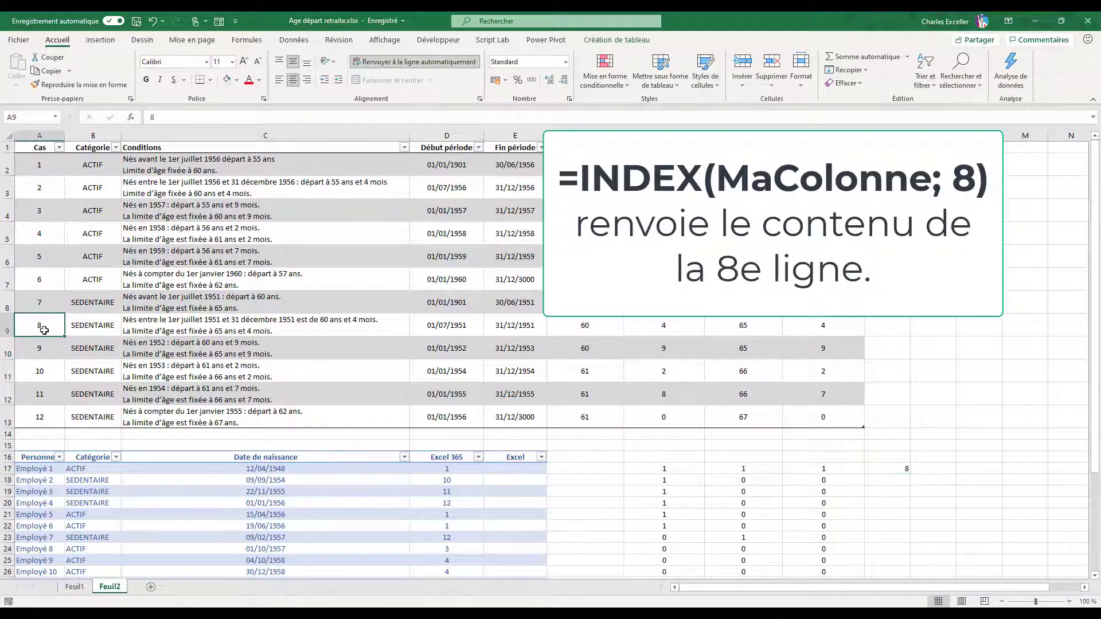
Change the J17 INDEX formula to return row 8 of TCriteres[Conditions].
click(904, 469)
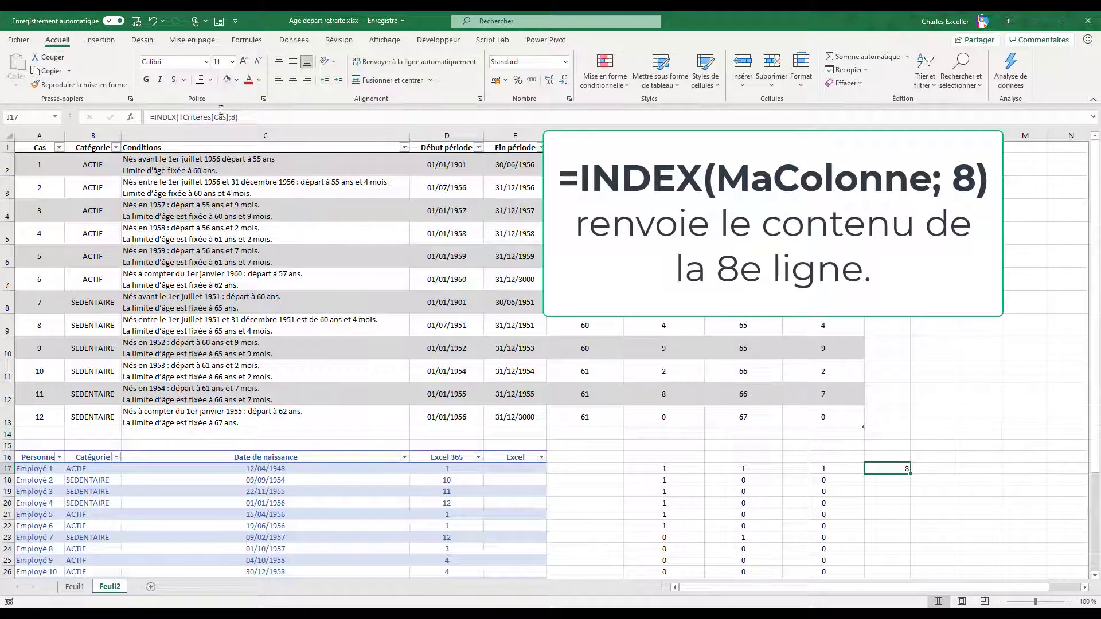
key(F2)
double_click(196, 117)
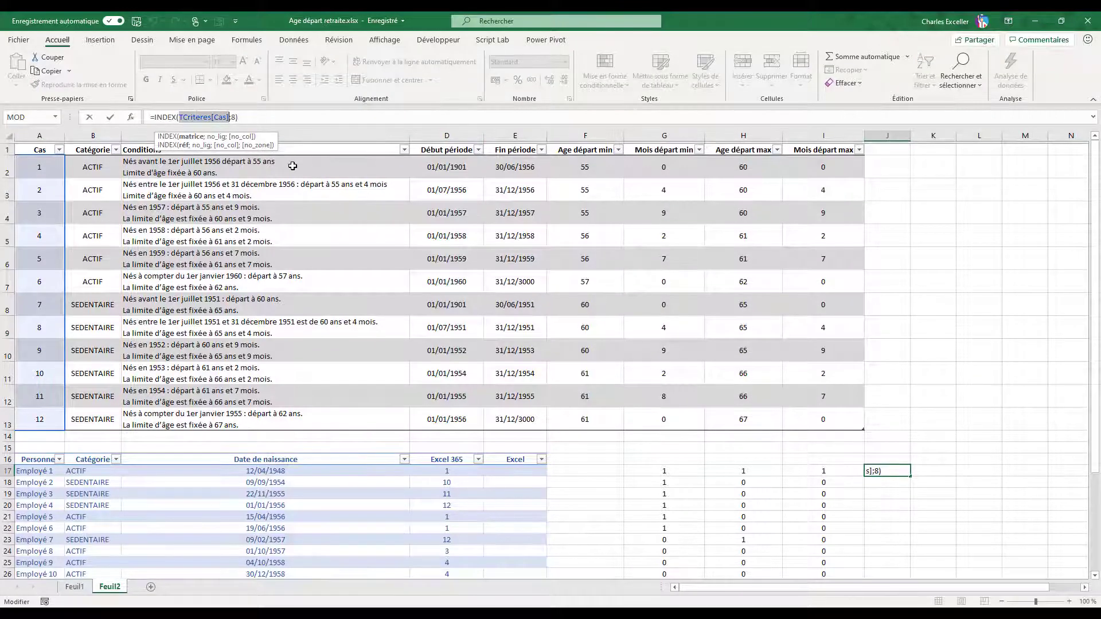
drag(330, 156, 329, 419)
key(Return)
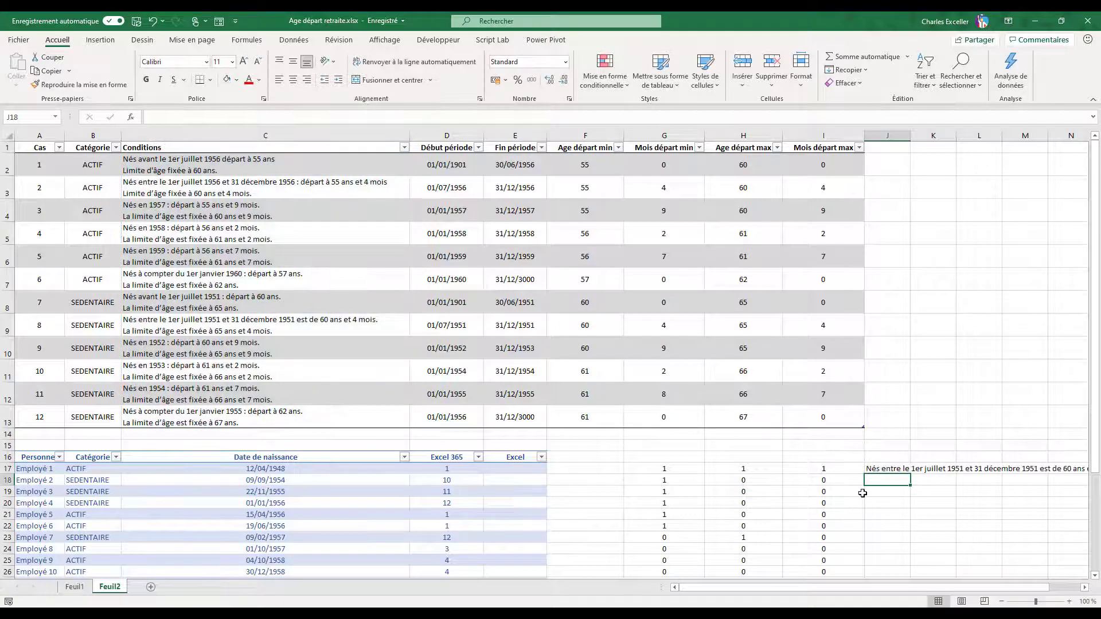
Replace the INDEX formula in J17 with =EQUIV(8;TCriteres[Cas];0).
click(878, 469)
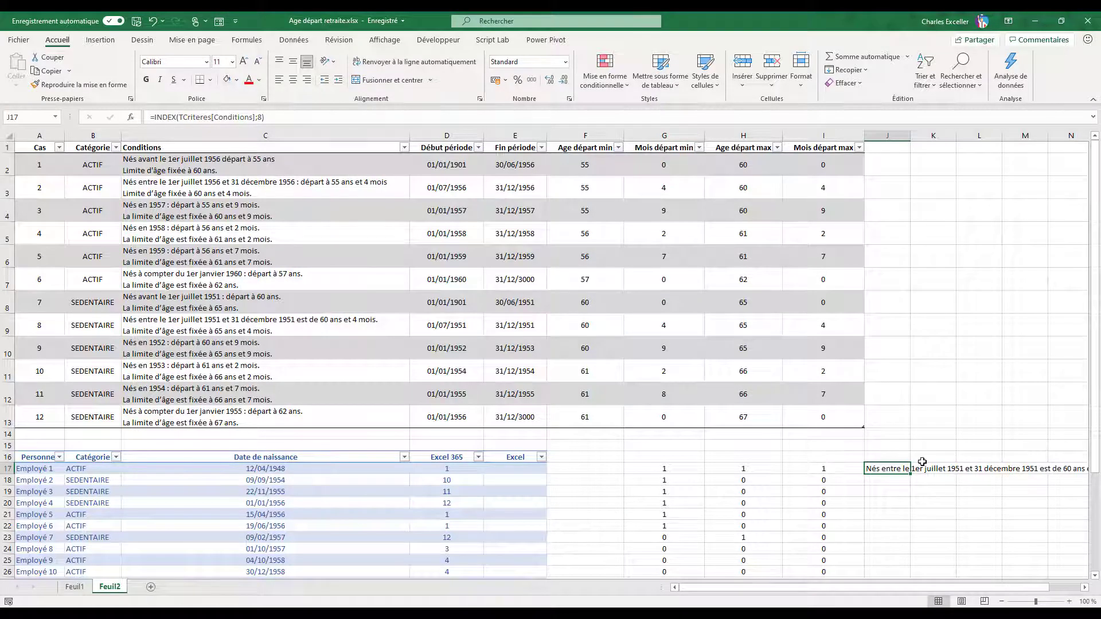
key(Delete)
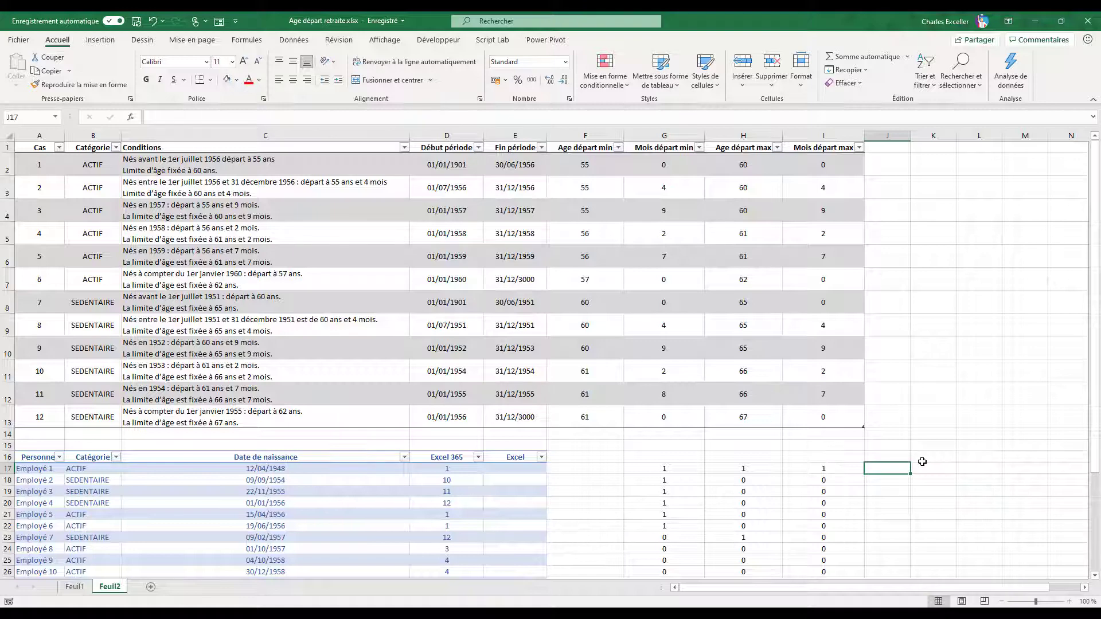
text(=equiv()
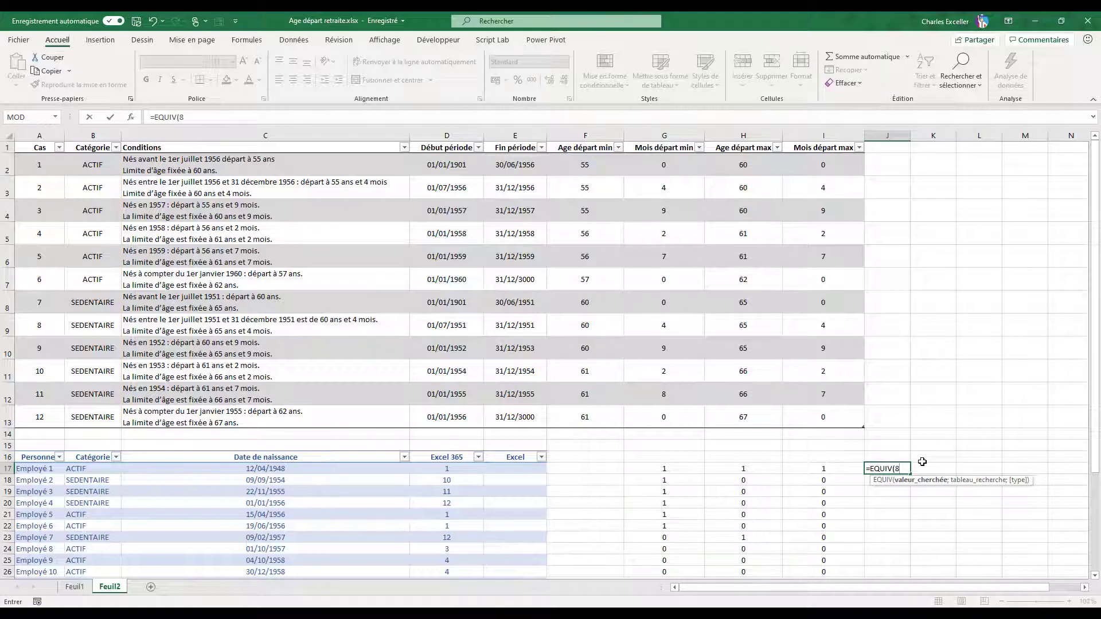
text(;)
click(45, 173)
drag(45, 173, 54, 418)
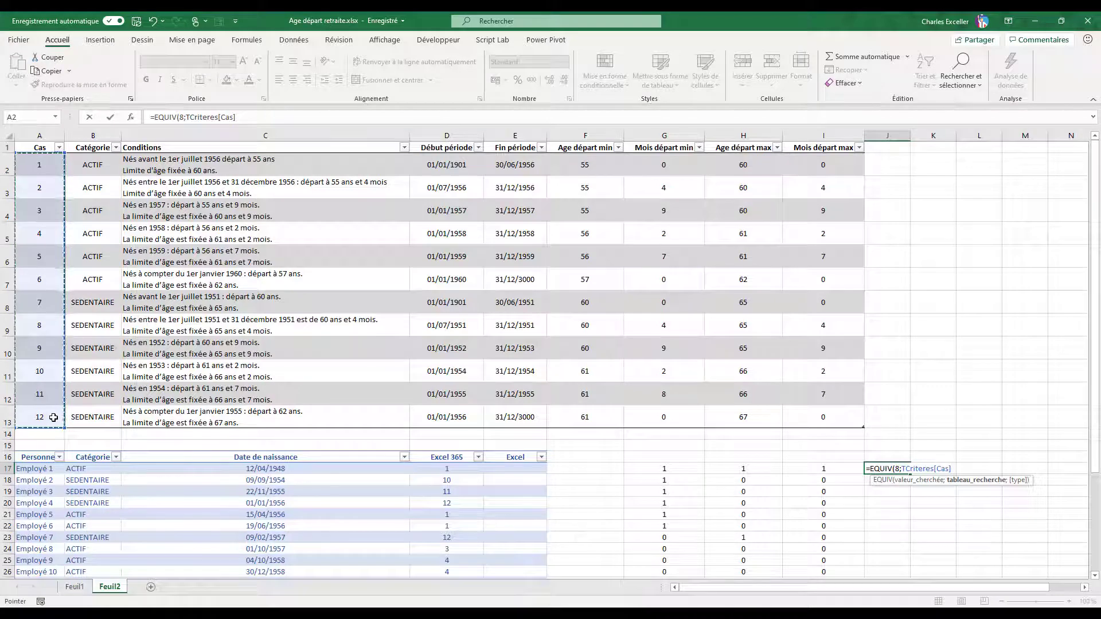
text(;0)
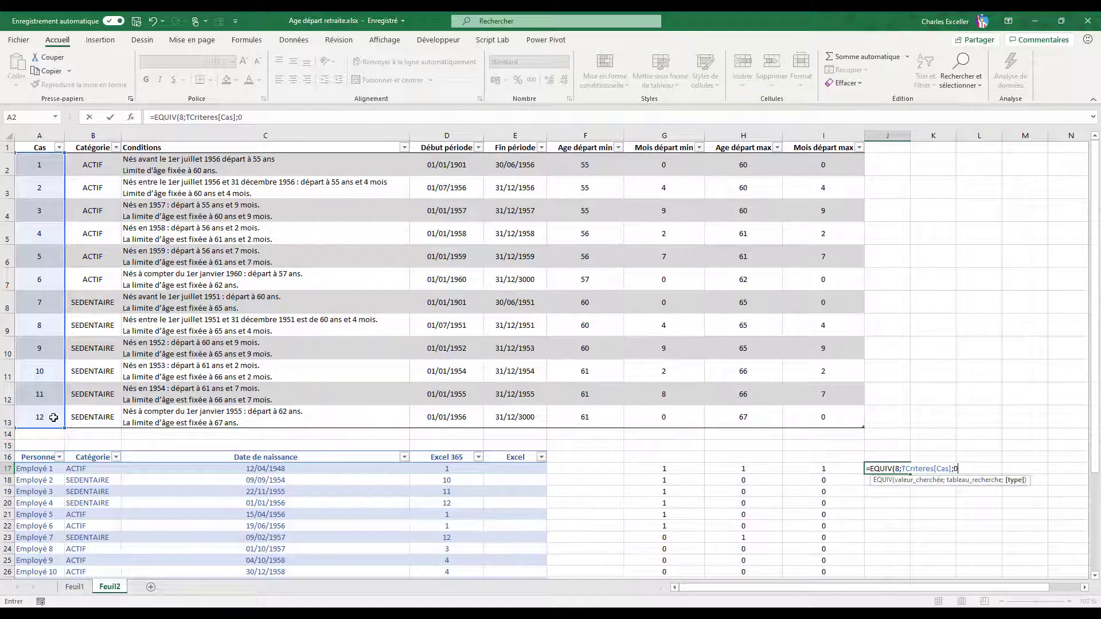
text())
key(Return)
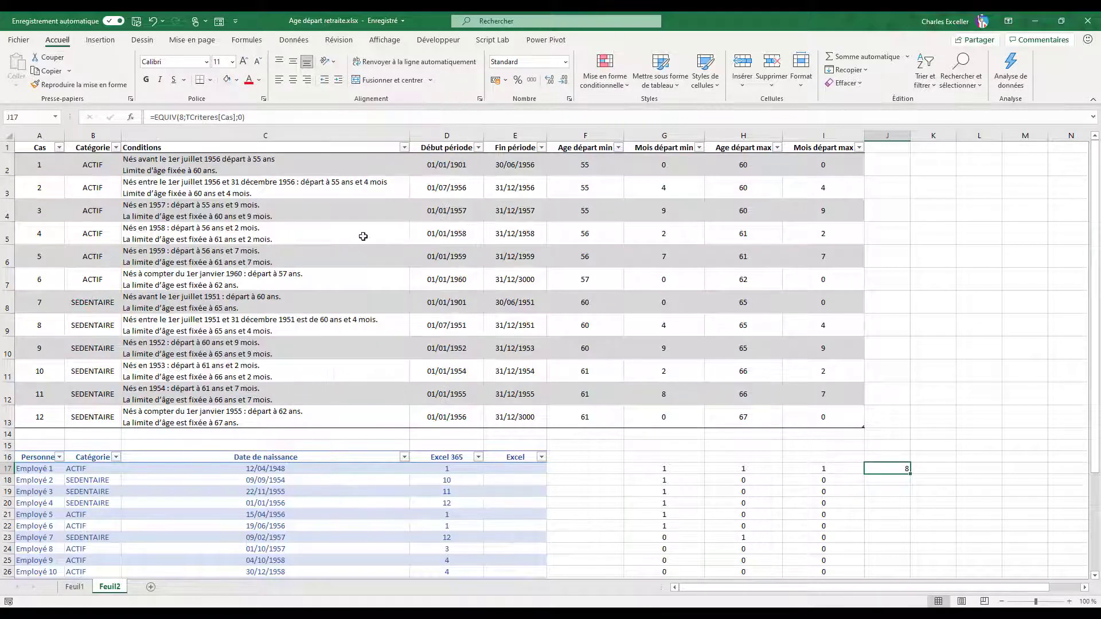
Change the J17 formula to =EQUIV(57;TCriteres[Age départ min];0) and check the match row by row in that column.
double_click(218, 117)
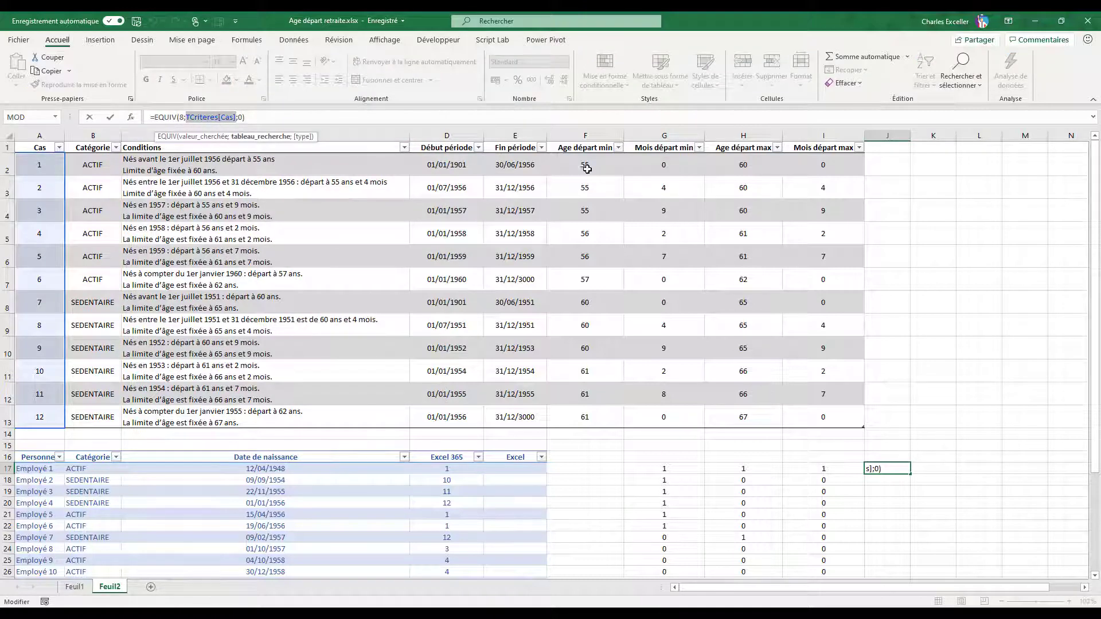
drag(587, 168, 593, 413)
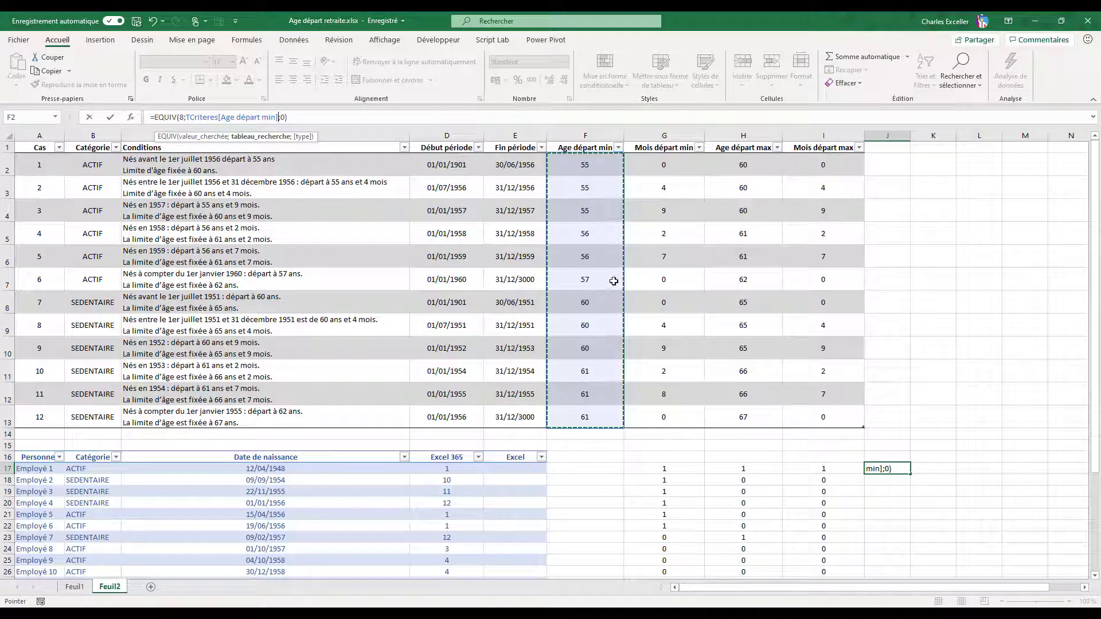
click(182, 117)
key(Delete)
text(57)
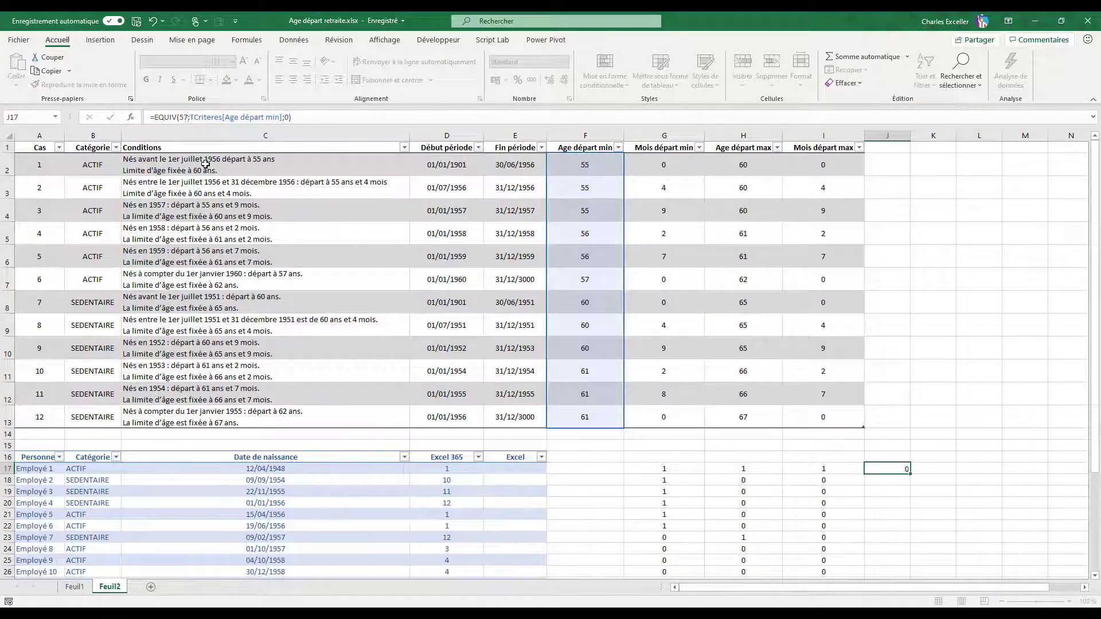
key(ctrl+Return)
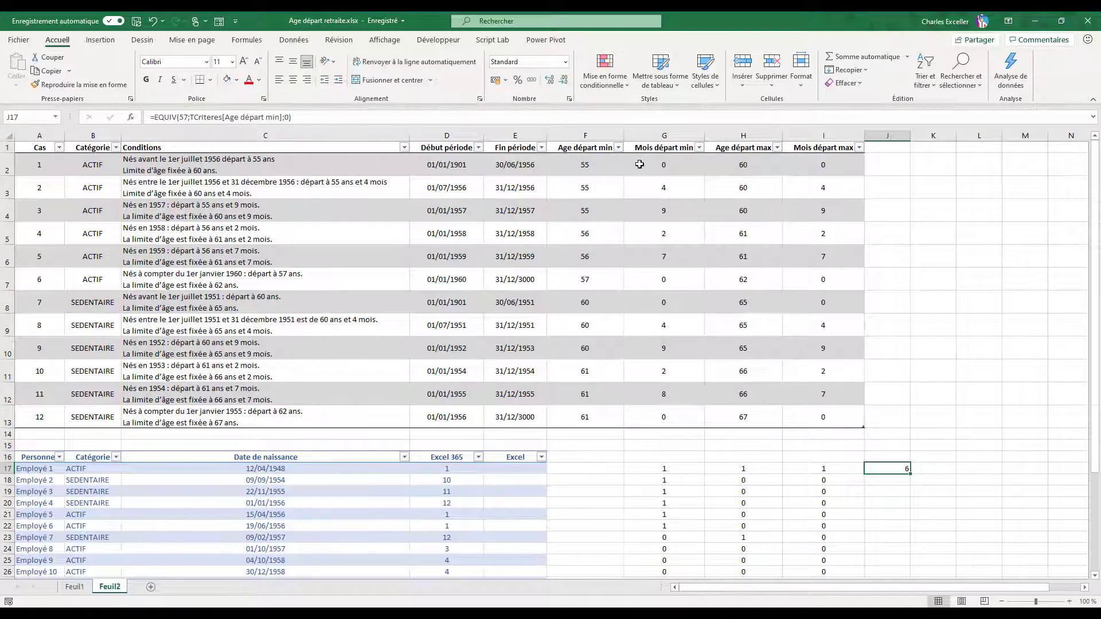
click(587, 166)
key(Down)
key(Down)
key(Down)
key(Down)
key(Down)
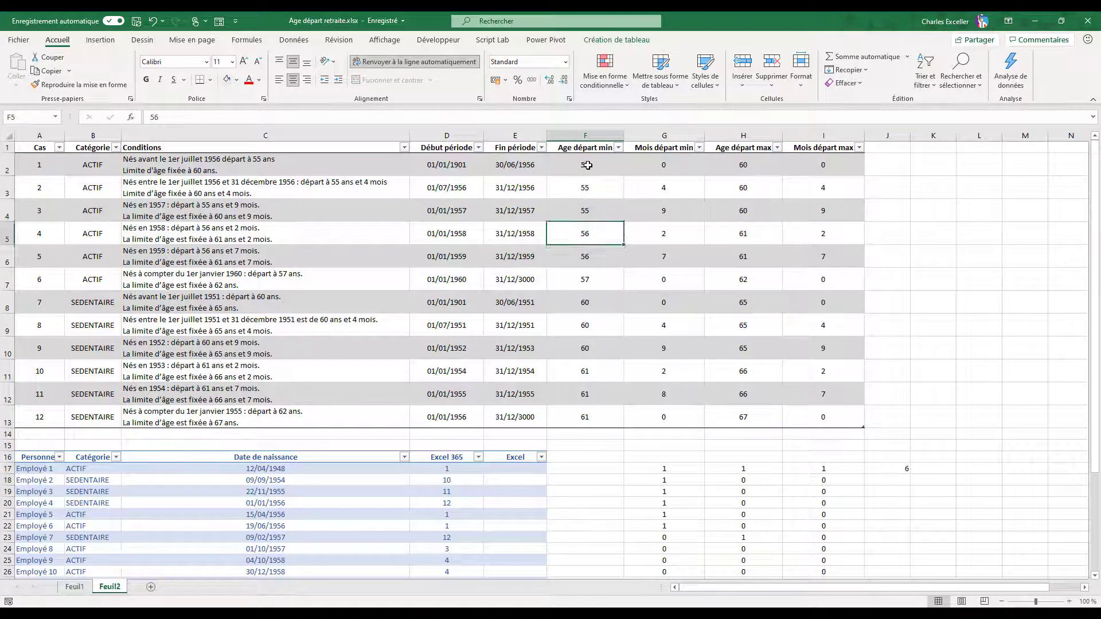
Clear the EQUIV test formula from J17.
click(893, 468)
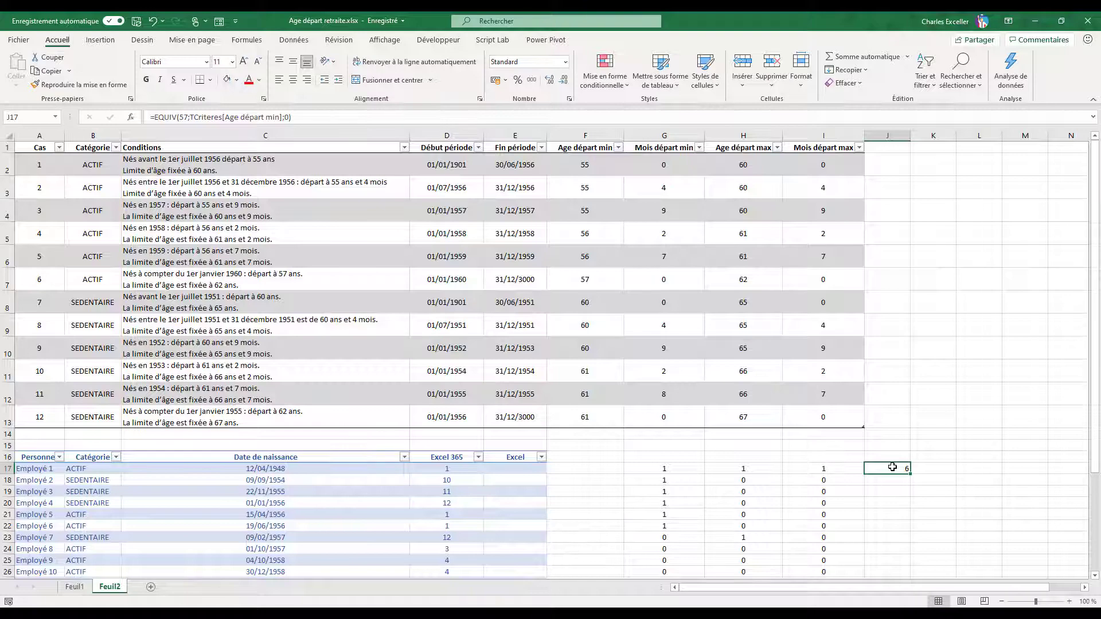
key(Delete)
scroll(815, 476, down, 1)
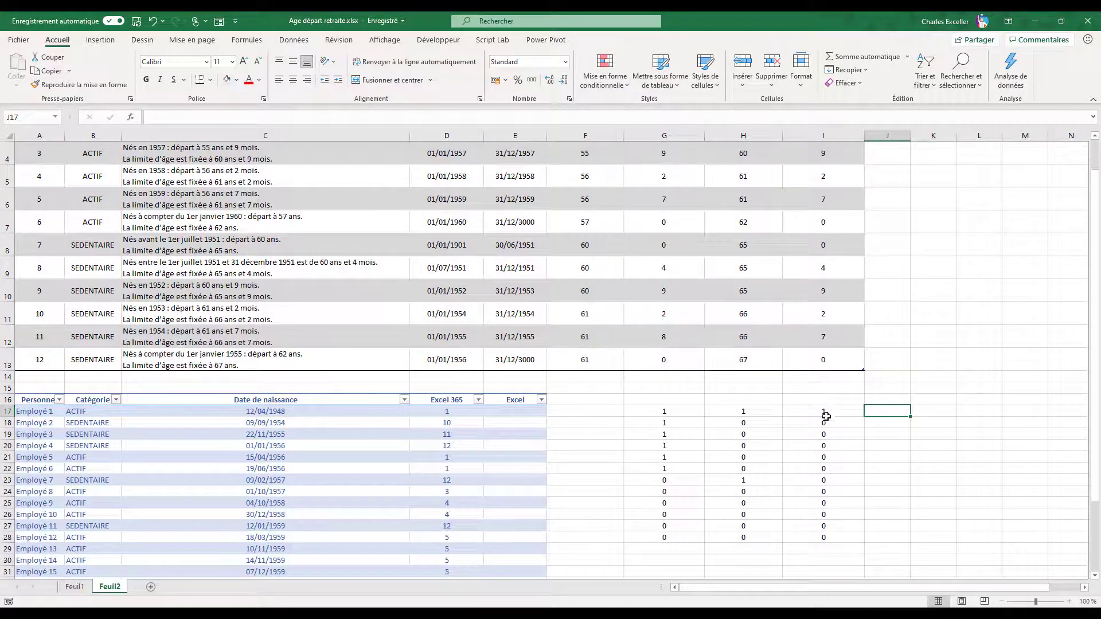
Examine the position of the matching row in the combined results from I17 against the criteria table.
click(828, 412)
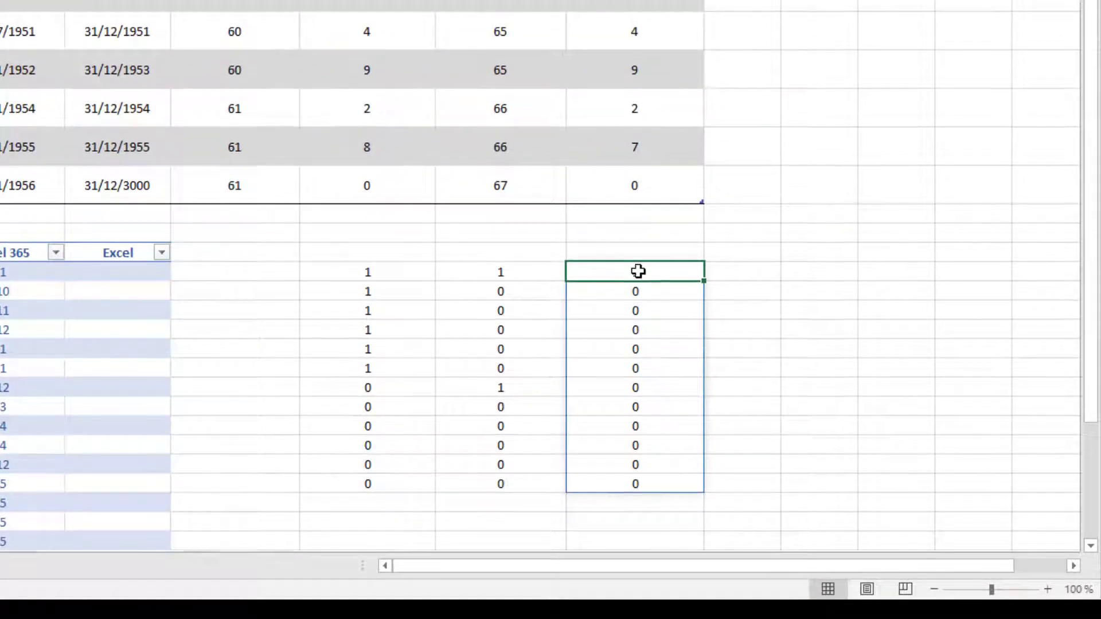
scroll(336, 143, up, 1)
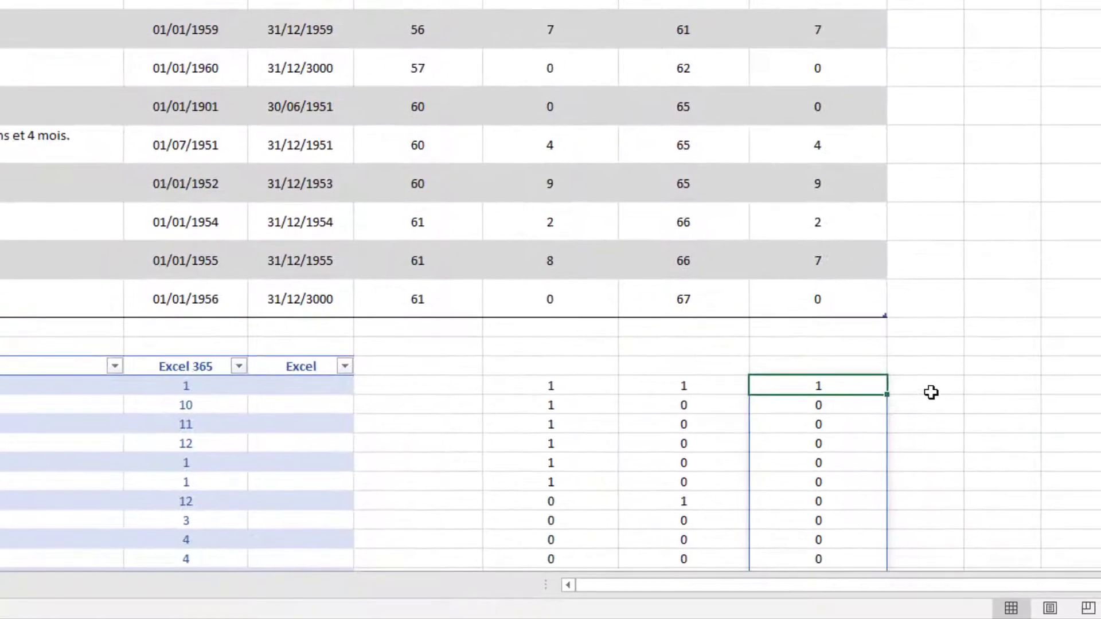
click(920, 387)
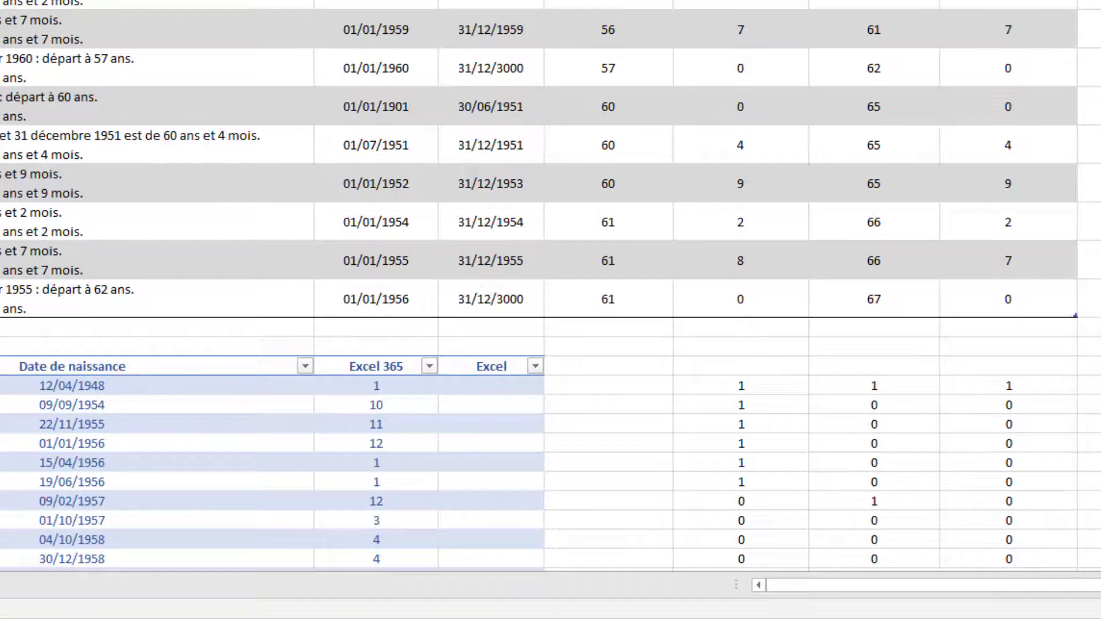
key(Left)
click(1013, 380)
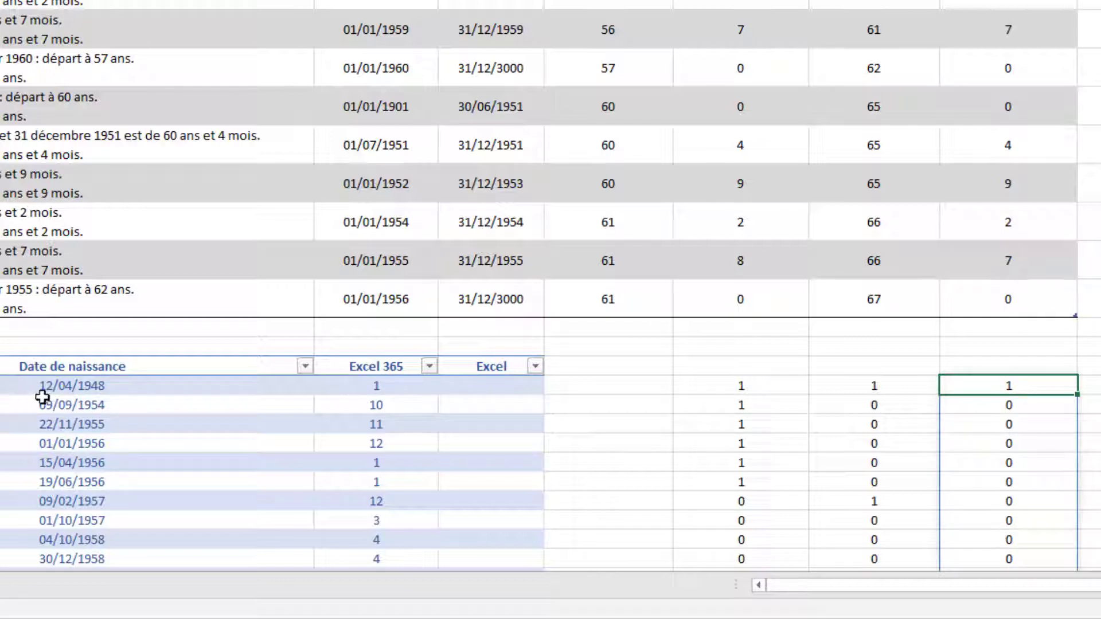
Change the birth year of Employé 1 in the Date de naissance column to 1954.
click(95, 388)
key(F2)
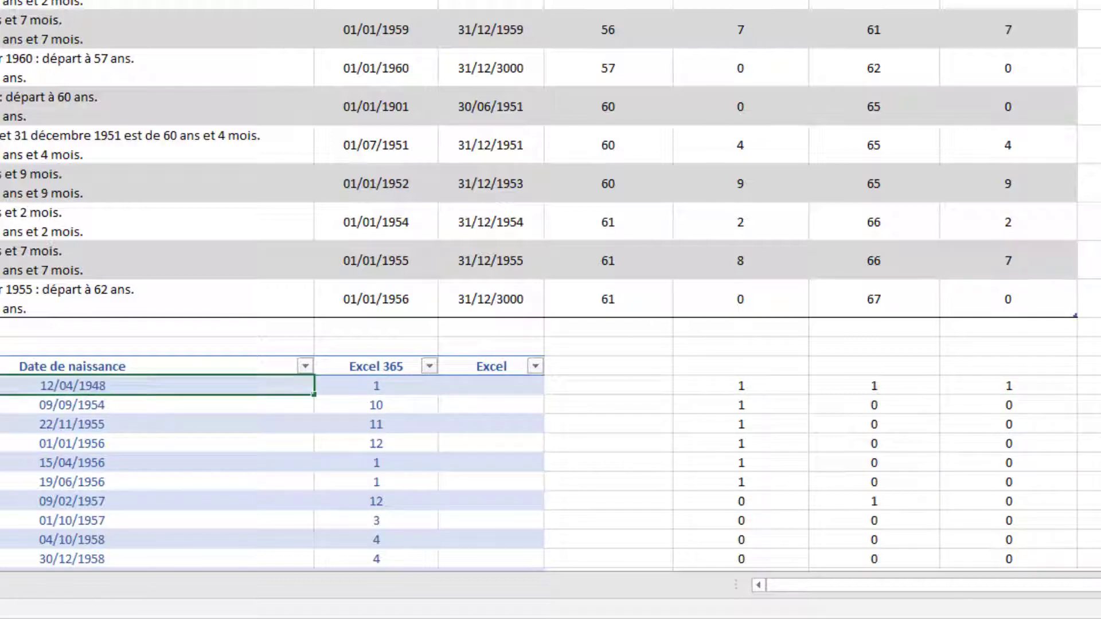
key(BackSpace)
key(BackSpace)
text(54)
key(Return)
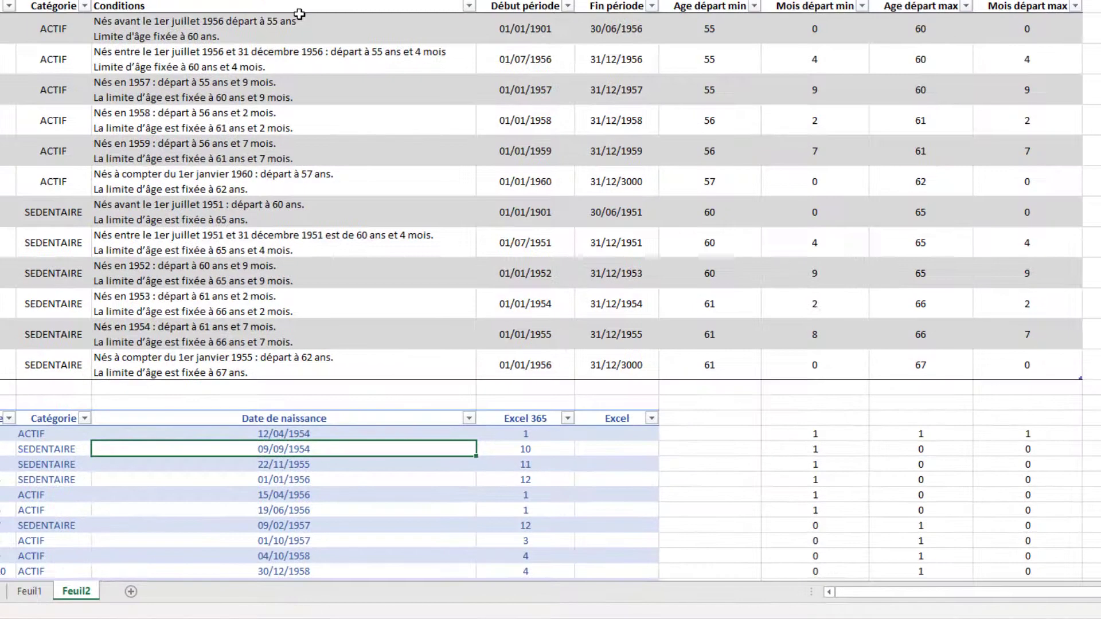
Set the Catégorie of Employé 1 to SEDENTAIRE.
key(Up)
key(Left)
text(SEDENTAIRE)
key(Return)
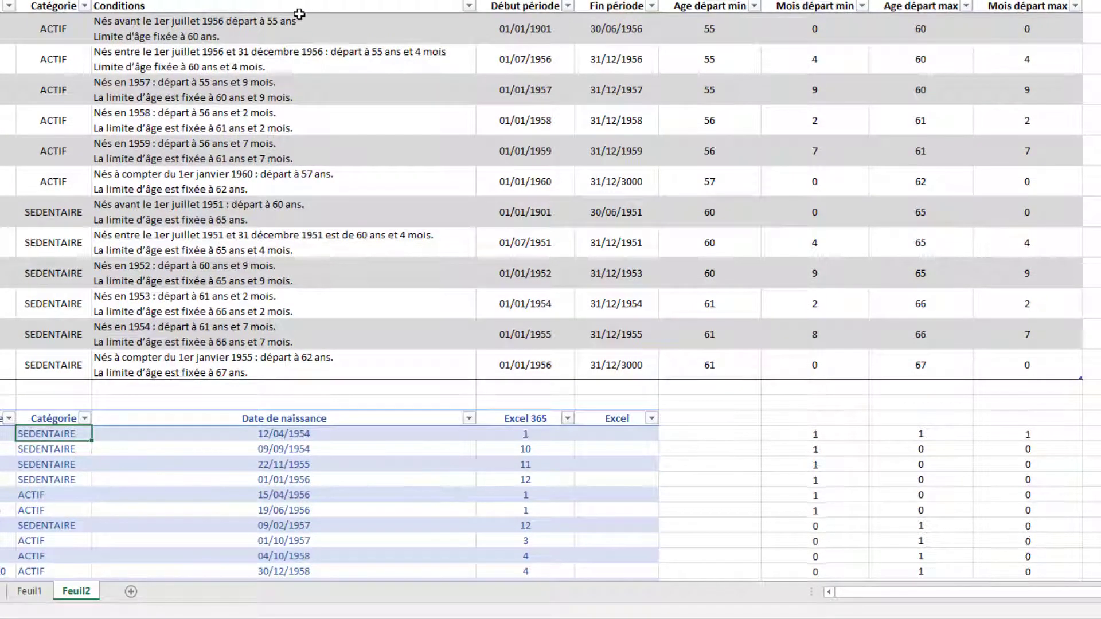
key(Return)
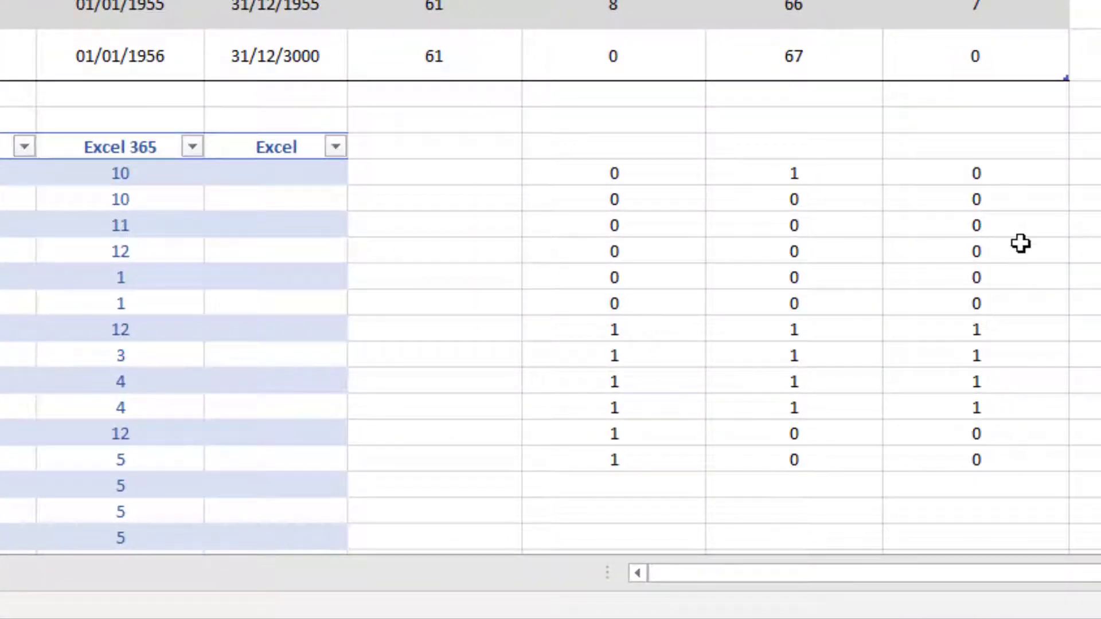
Clear the combined conditions formula from I17.
click(1009, 174)
key(ctrl+shift+Down)
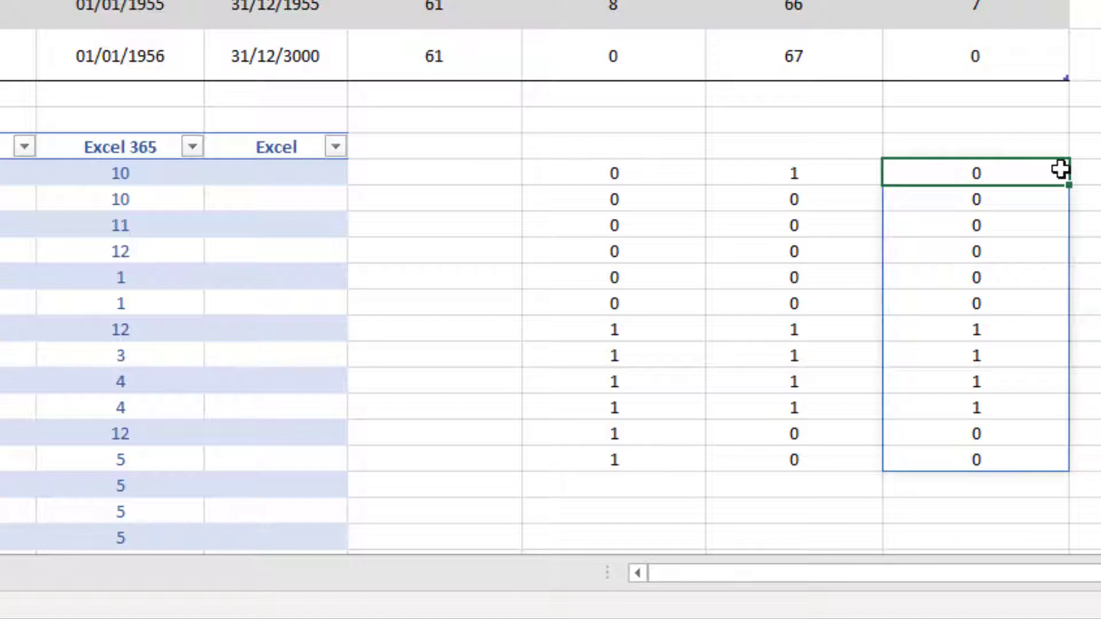
click(1061, 169)
key(Delete)
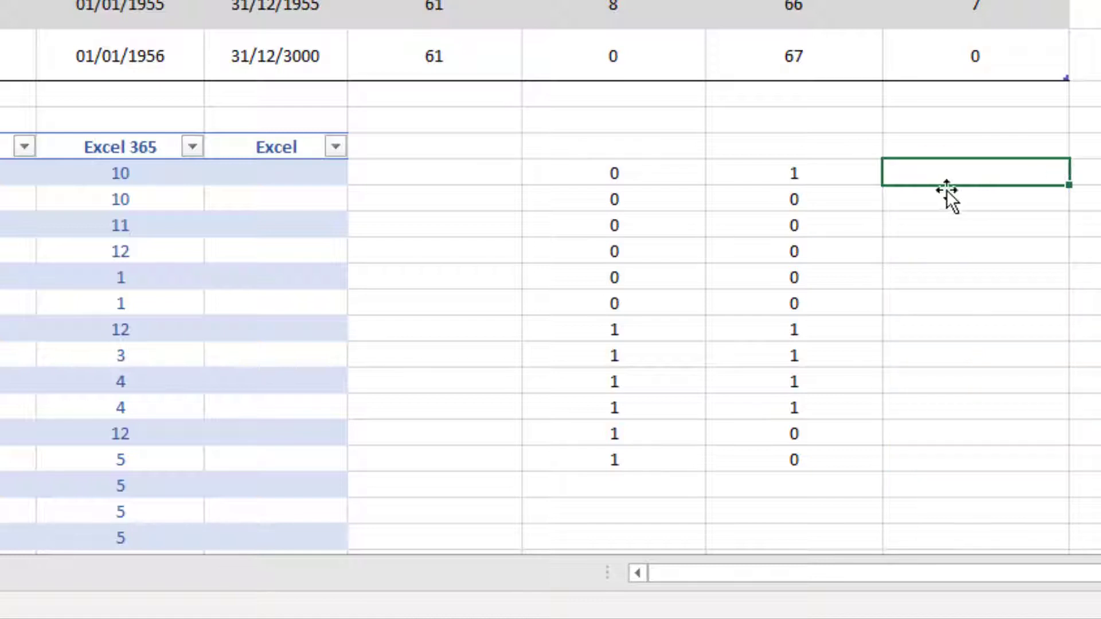
Enter =(--(TPersonnes[@[Date de naissance]]<=TCriteres[Fin période])) in I17 to test the birth date against each period end.
scroll(921, 174, up, 1)
scroll(922, 175, up, 1)
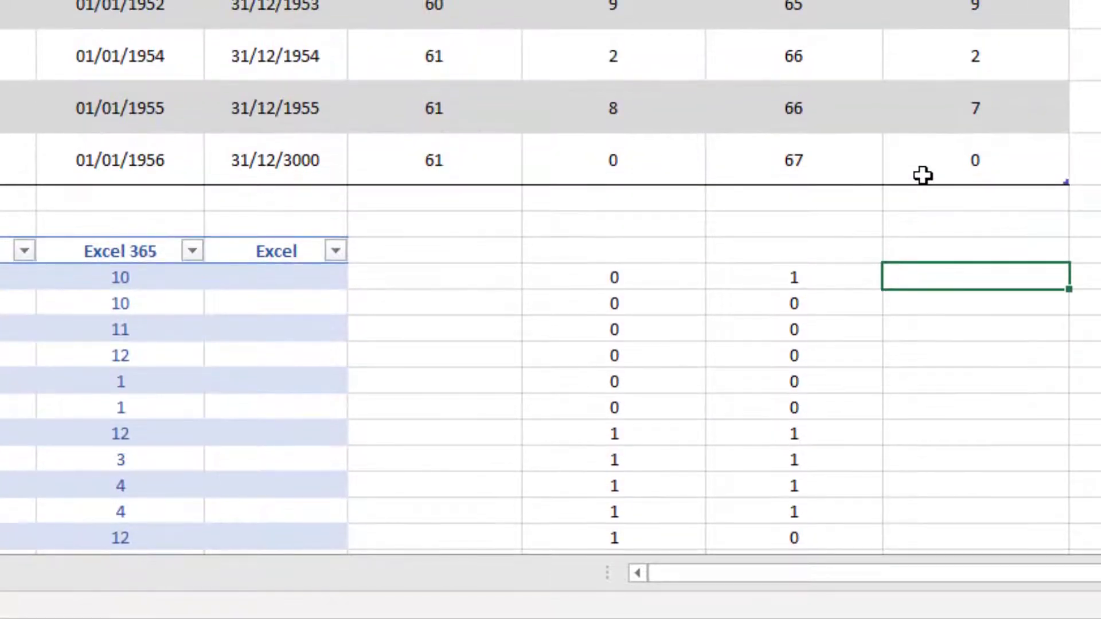
scroll(865, 94, up, 1)
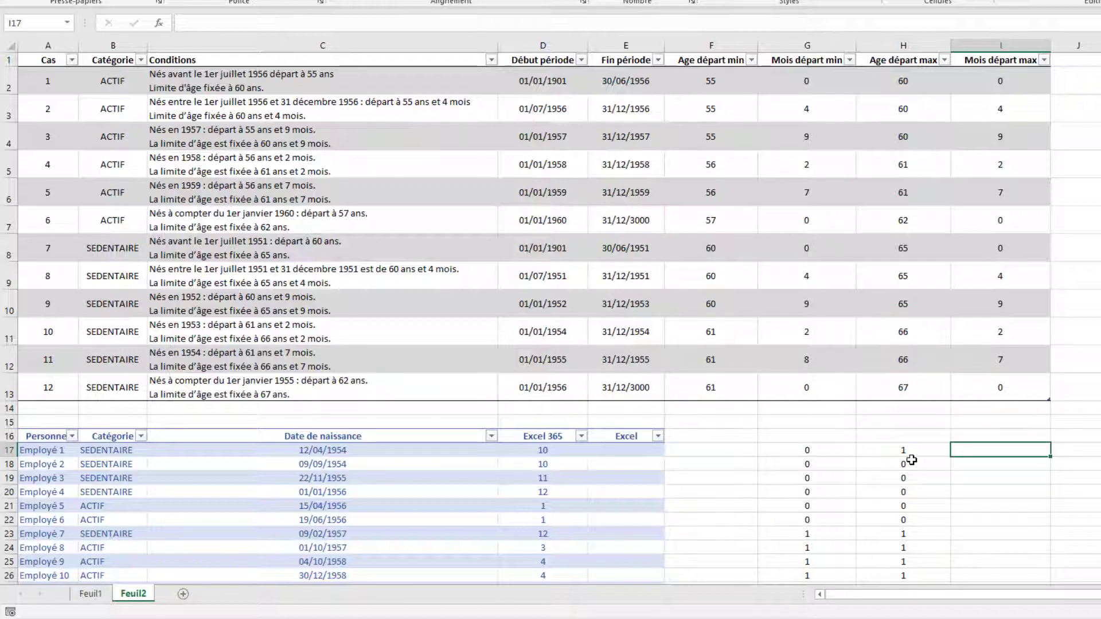
text(=(--()
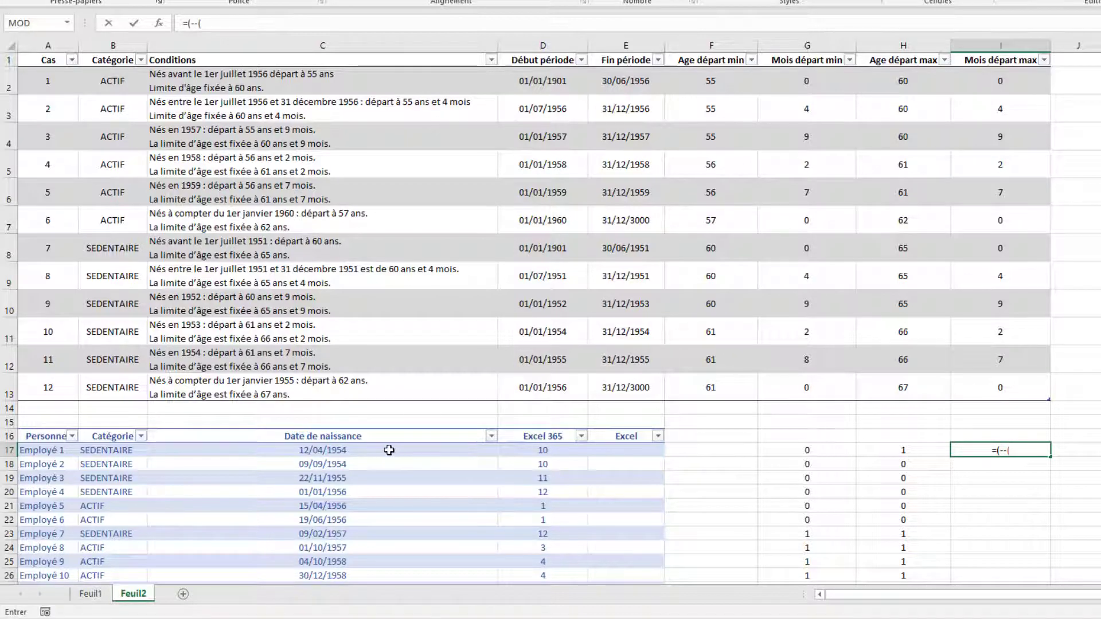
click(349, 450)
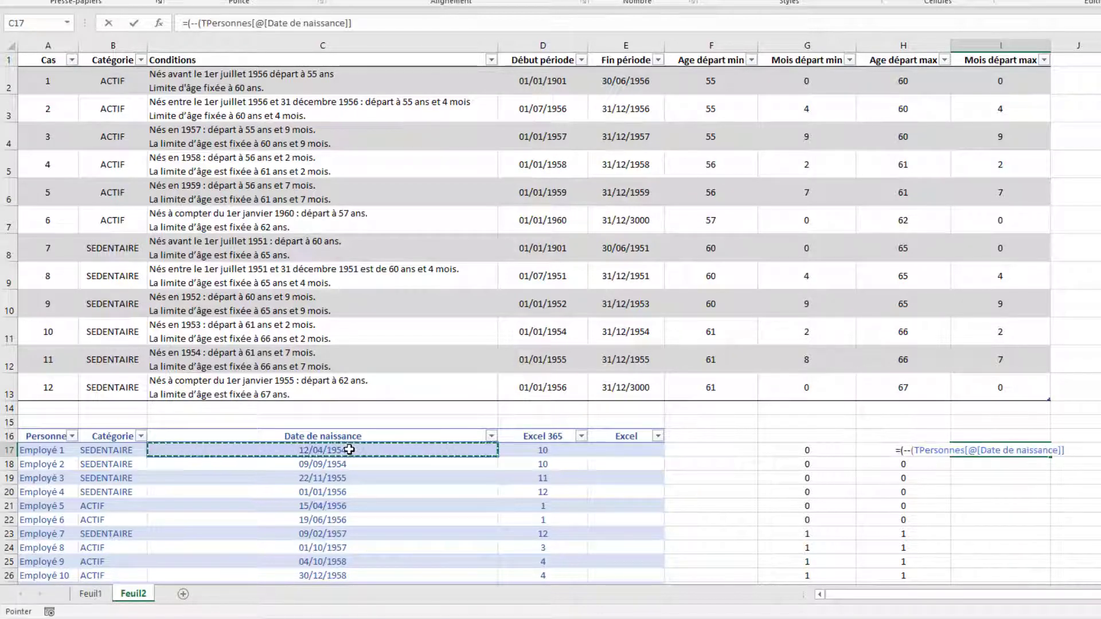
text(<=)
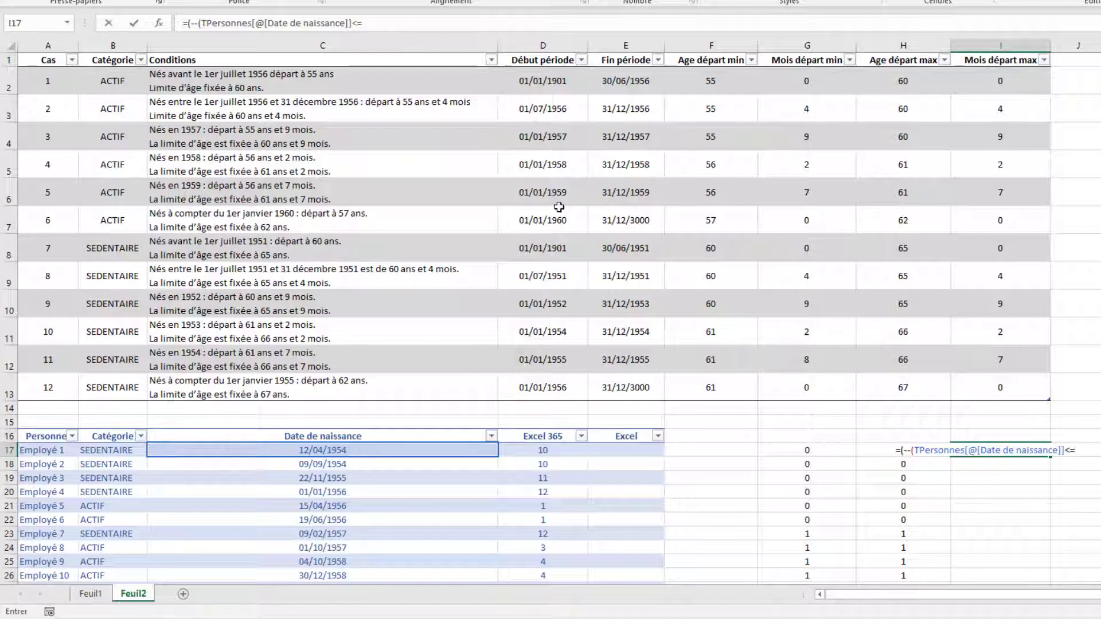
click(641, 81)
drag(629, 121, 626, 389)
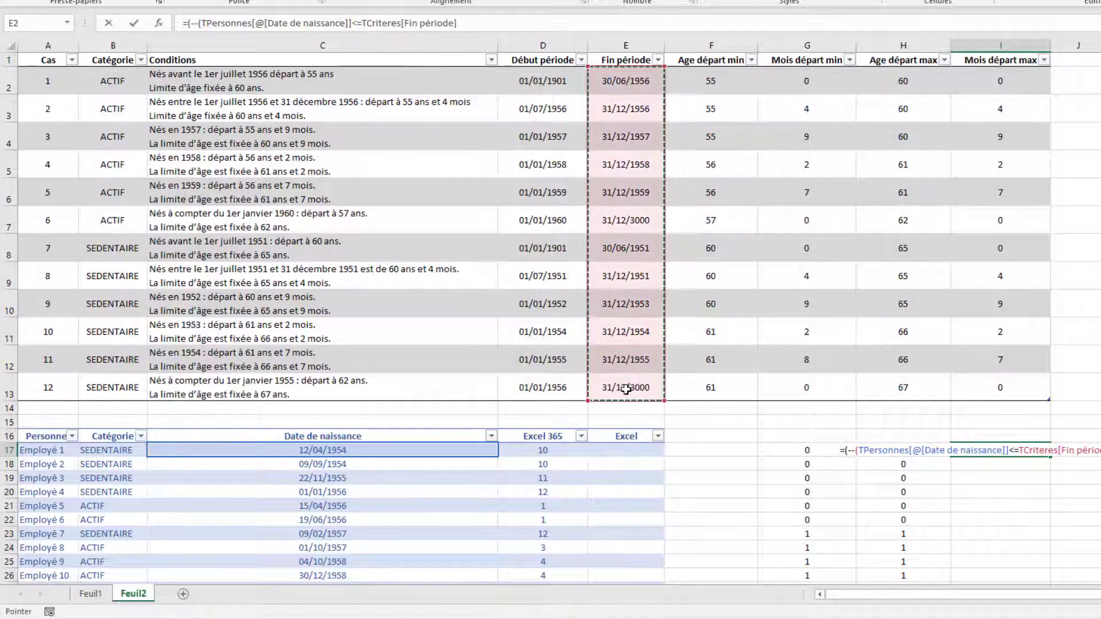
text())
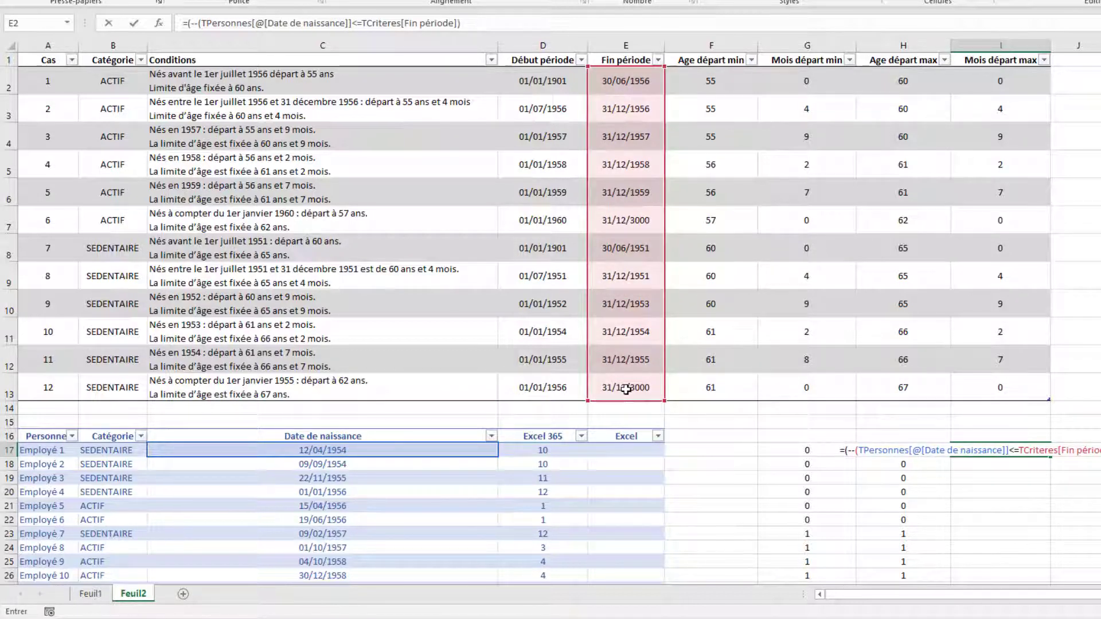
key(Return)
Compare the three condition arrays starting in G17, H17 and I17 row by row to find where all conditions are met.
scroll(893, 575, down, 1)
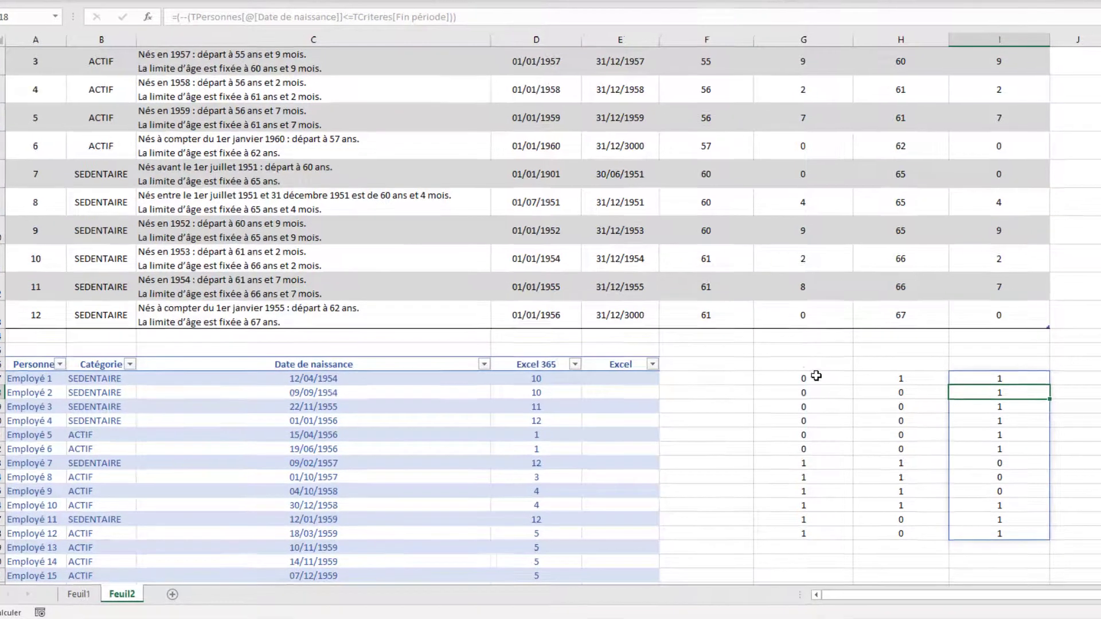
click(815, 380)
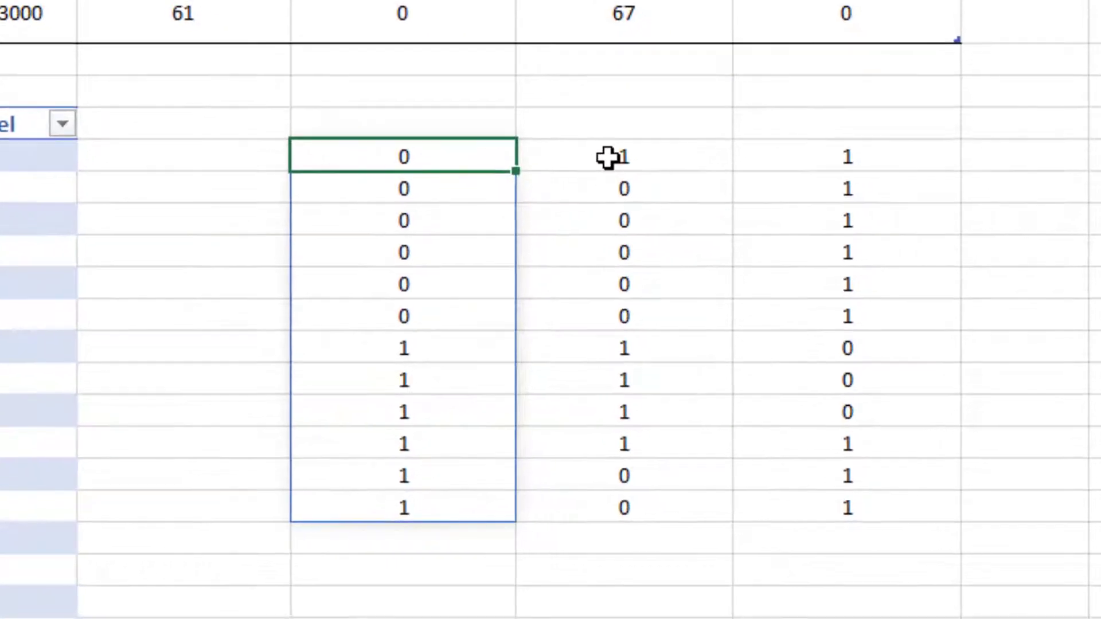
click(608, 158)
click(811, 156)
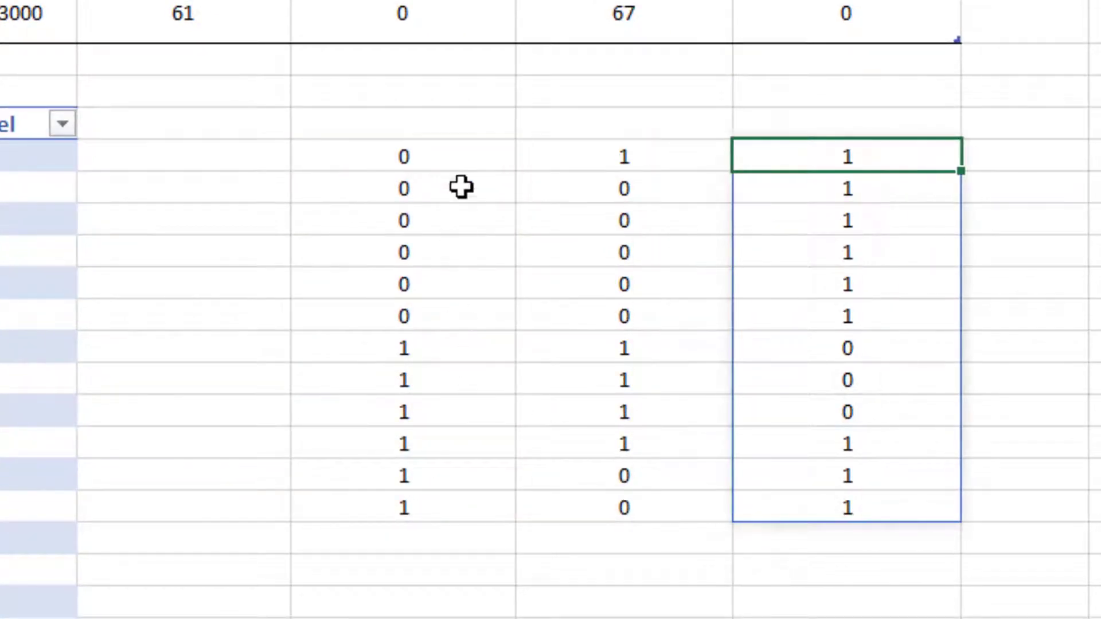
click(430, 383)
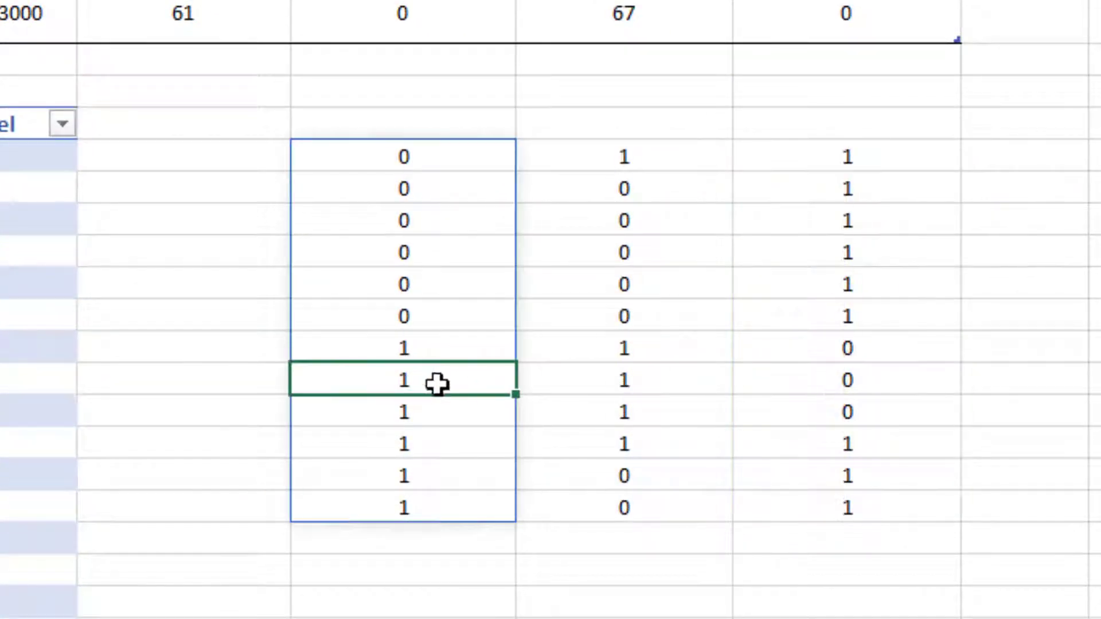
click(452, 418)
drag(863, 449, 444, 443)
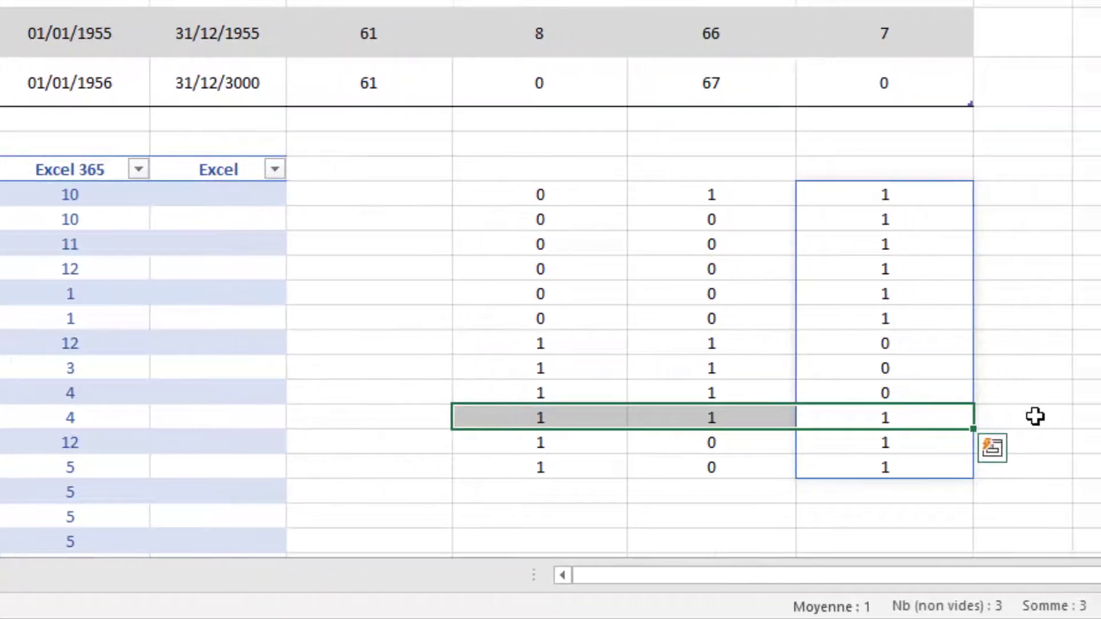
click(1071, 416)
Multiply the three condition arrays in J17 with the spill formula =G17#*H17#*I17#.
click(898, 196)
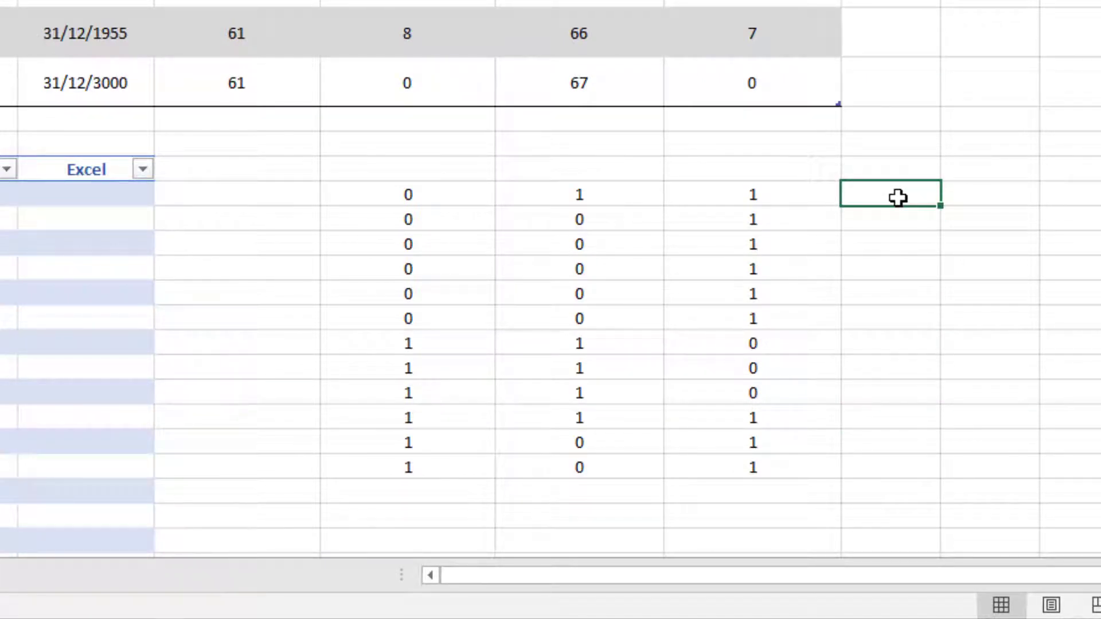
text(=)
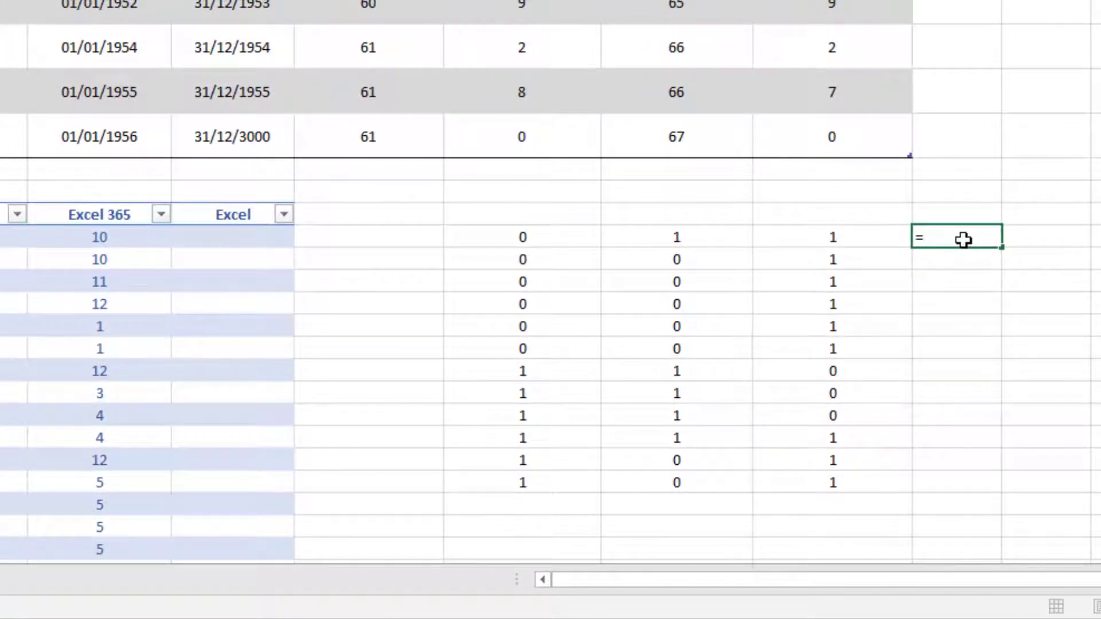
key(Left)
key(Left)
key(Left)
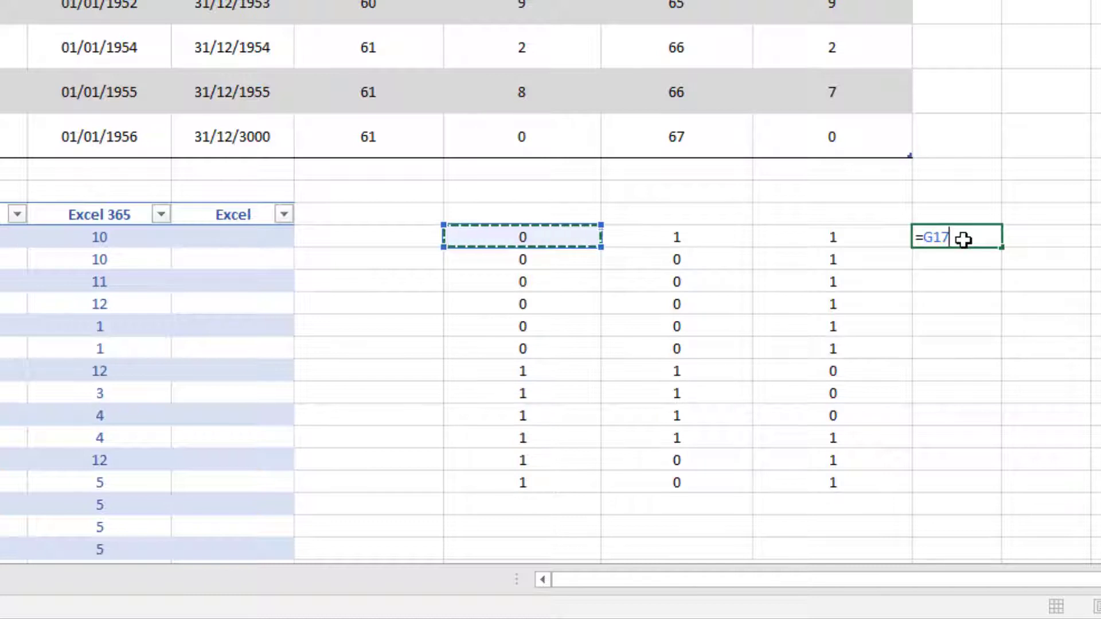
text(#)
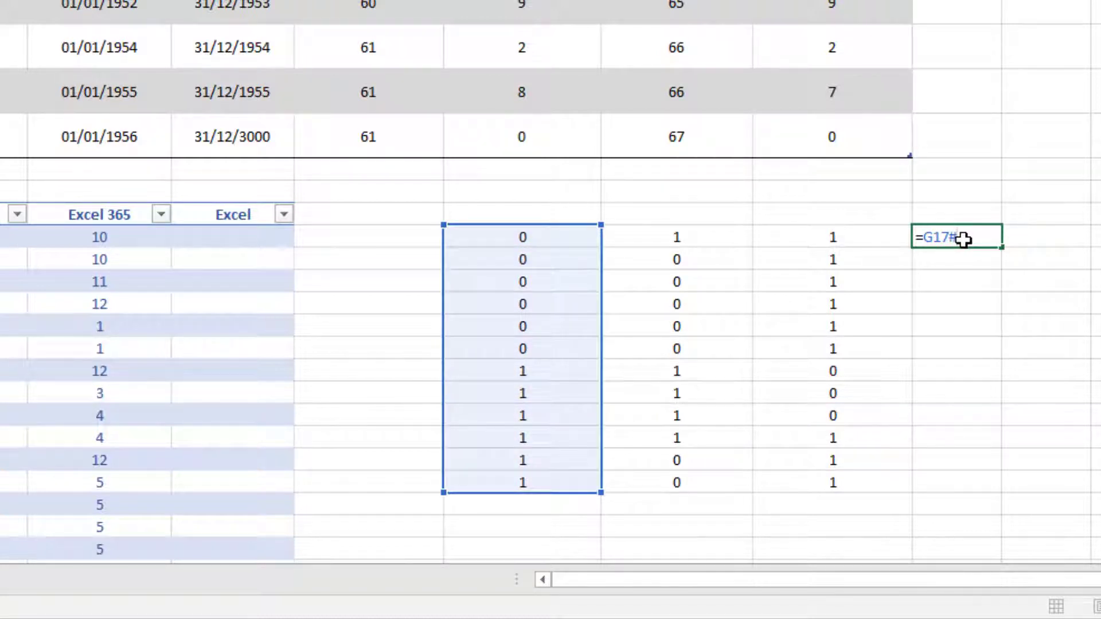
text(*)
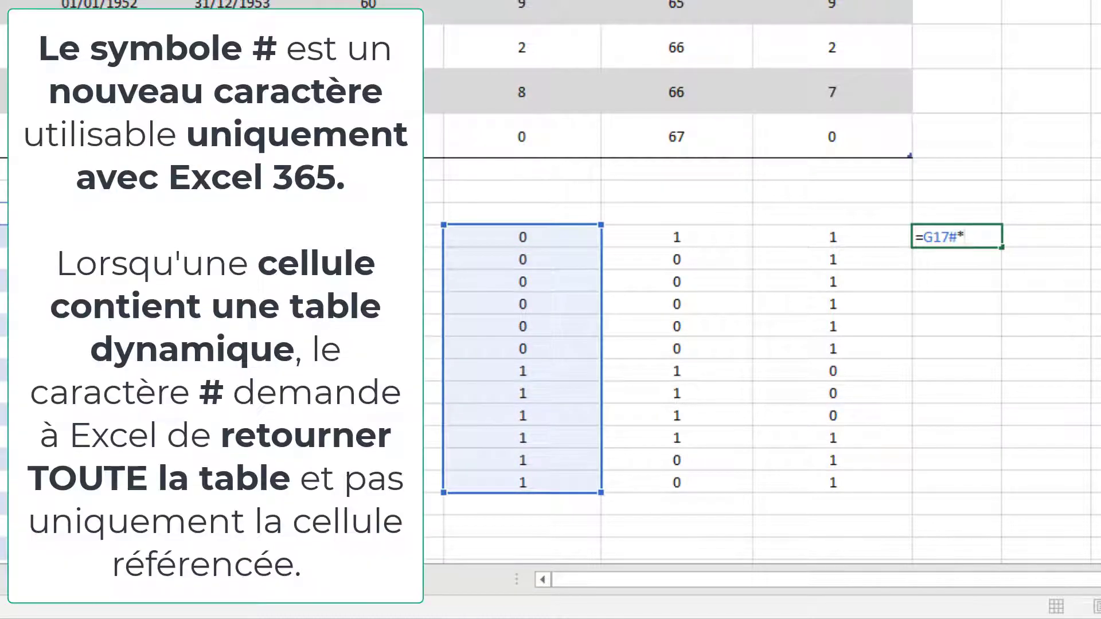
click(705, 237)
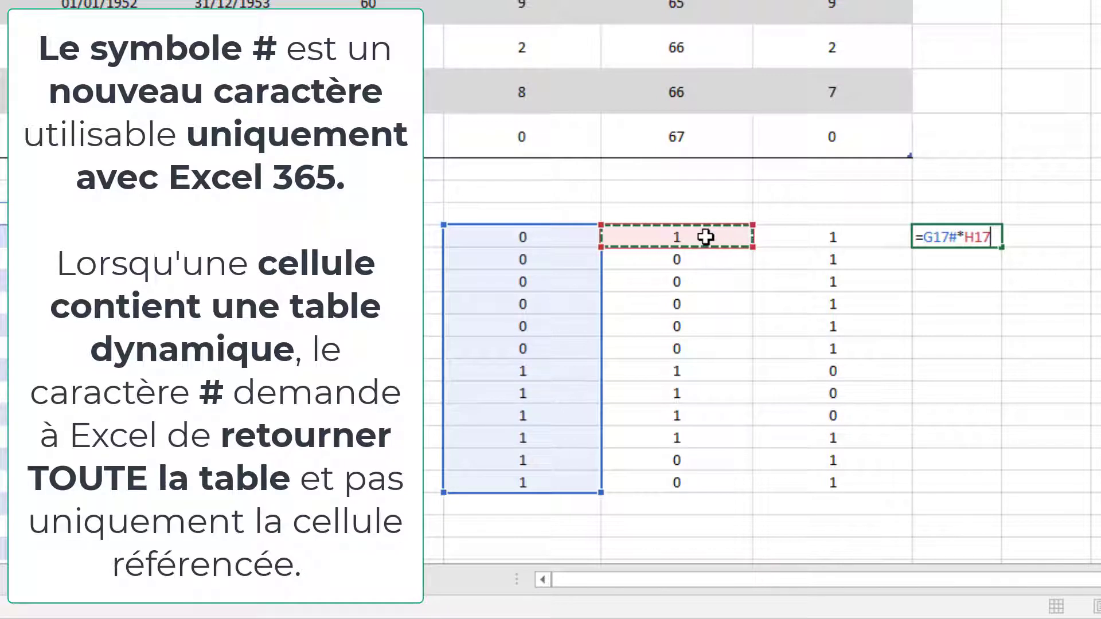
text(#*)
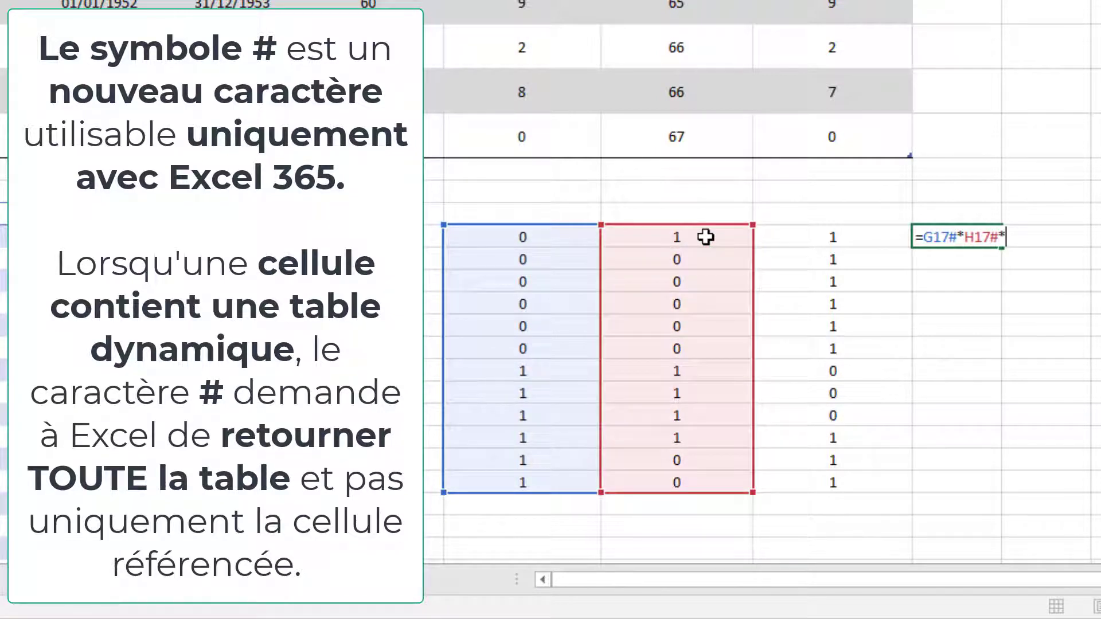
click(840, 237)
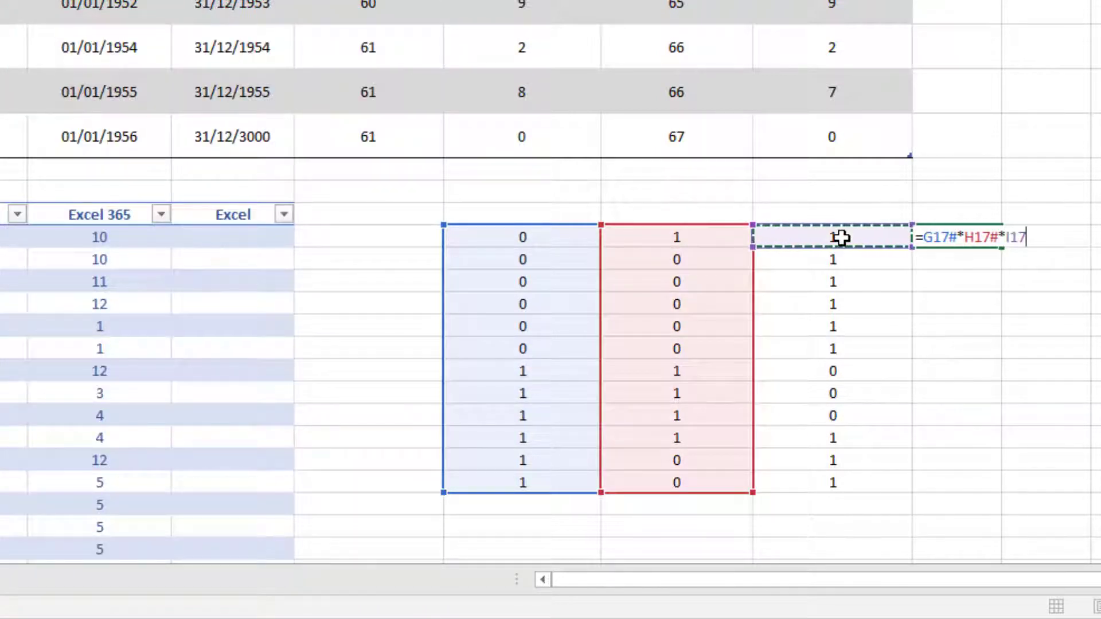
text(#)
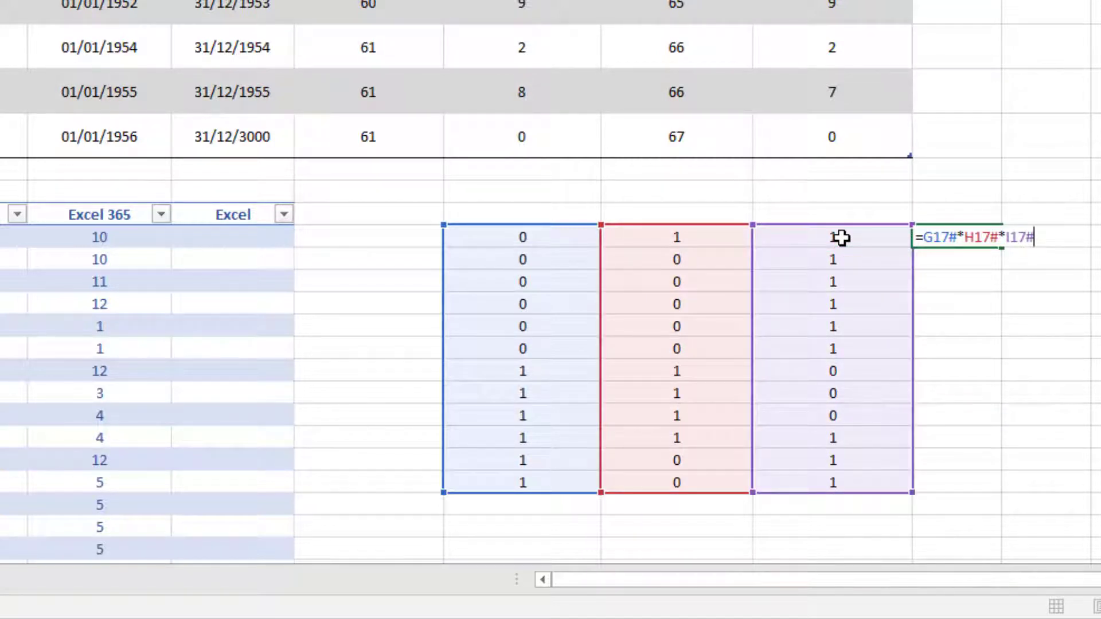
key(Return)
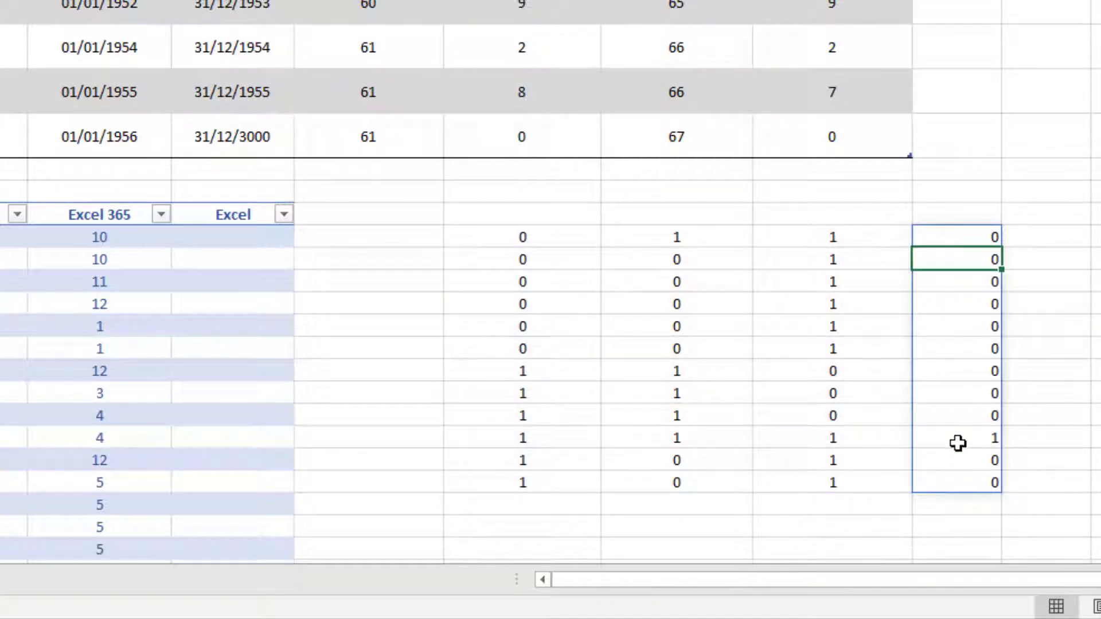
Examine the matching row in the multiplied results from J17 and the empty Excel column cell for Employé 1.
click(958, 441)
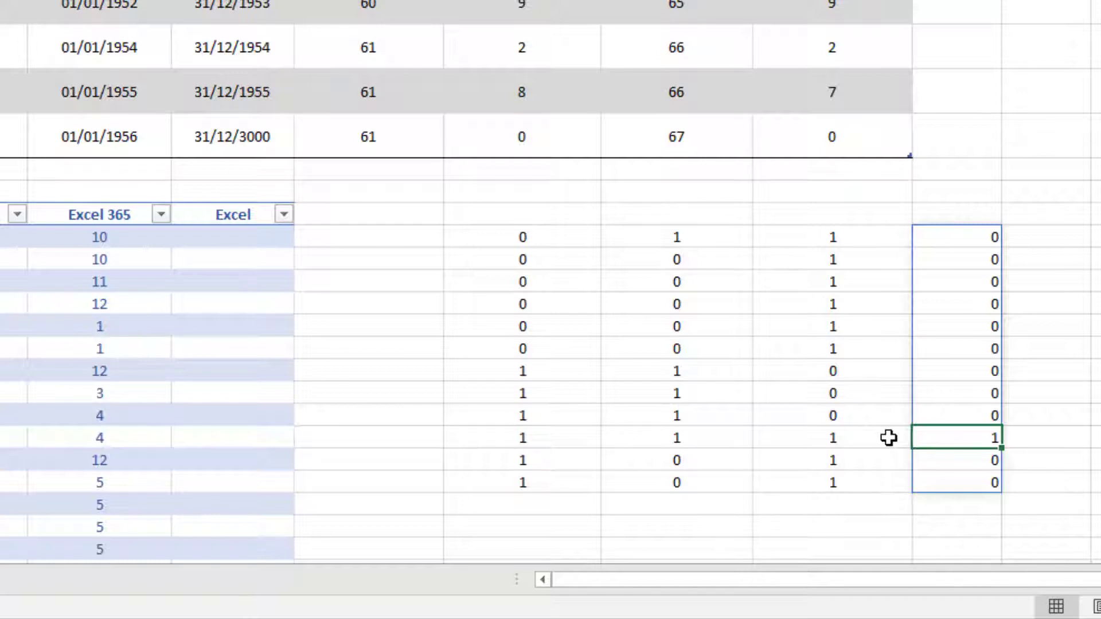
click(214, 238)
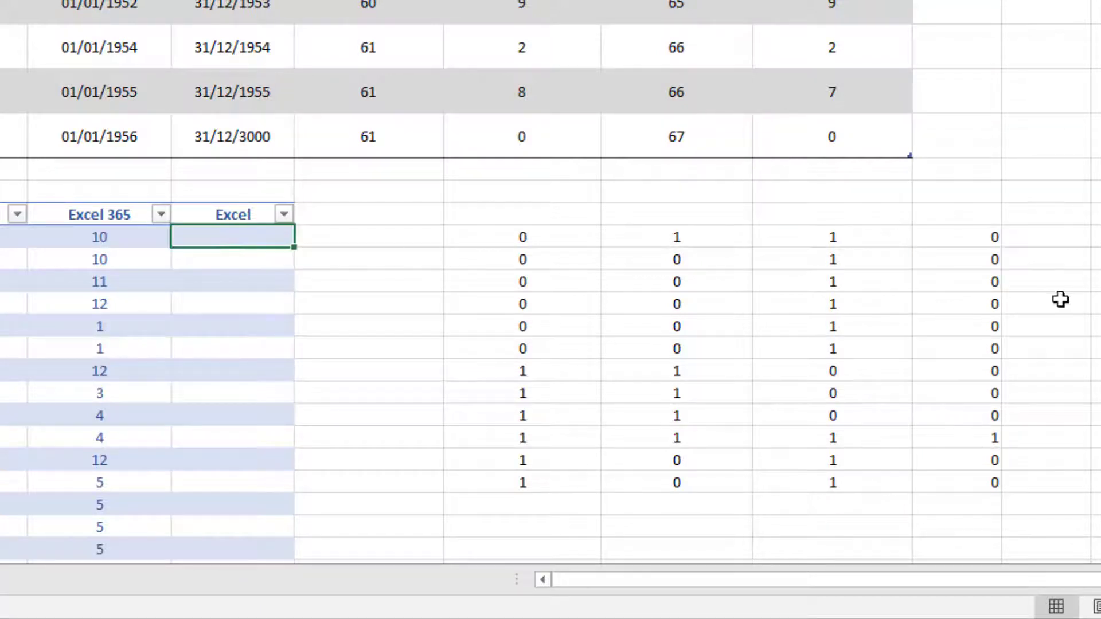
click(983, 237)
key(ctrl+shift+Down)
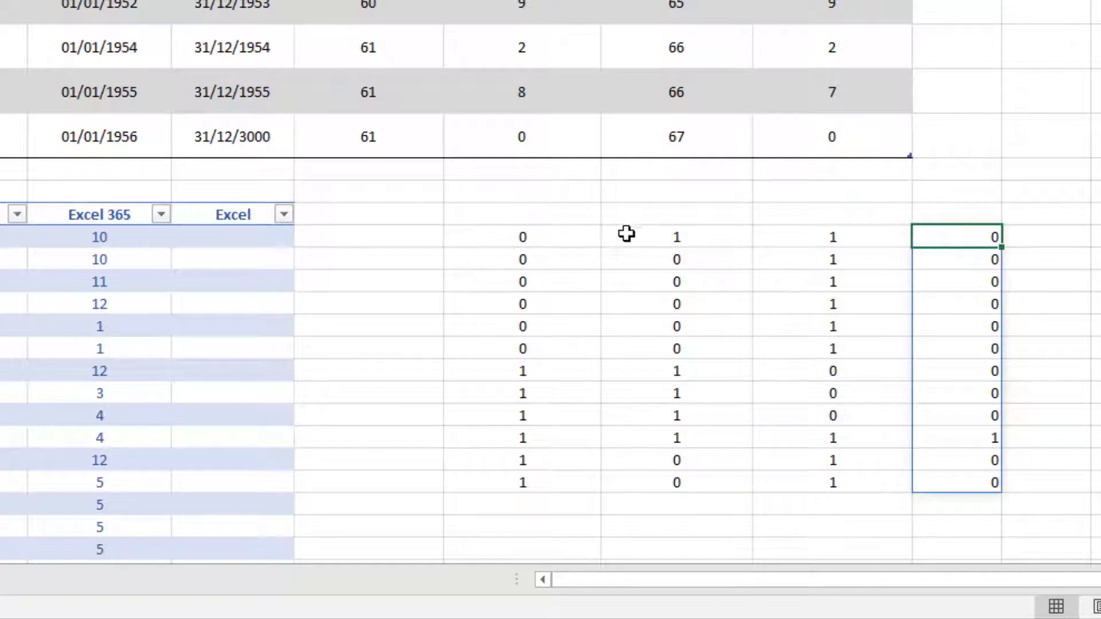
Review the condition formulas in I17, H17 and G17 one after another.
key(Left)
key(ctrl+shift+Down)
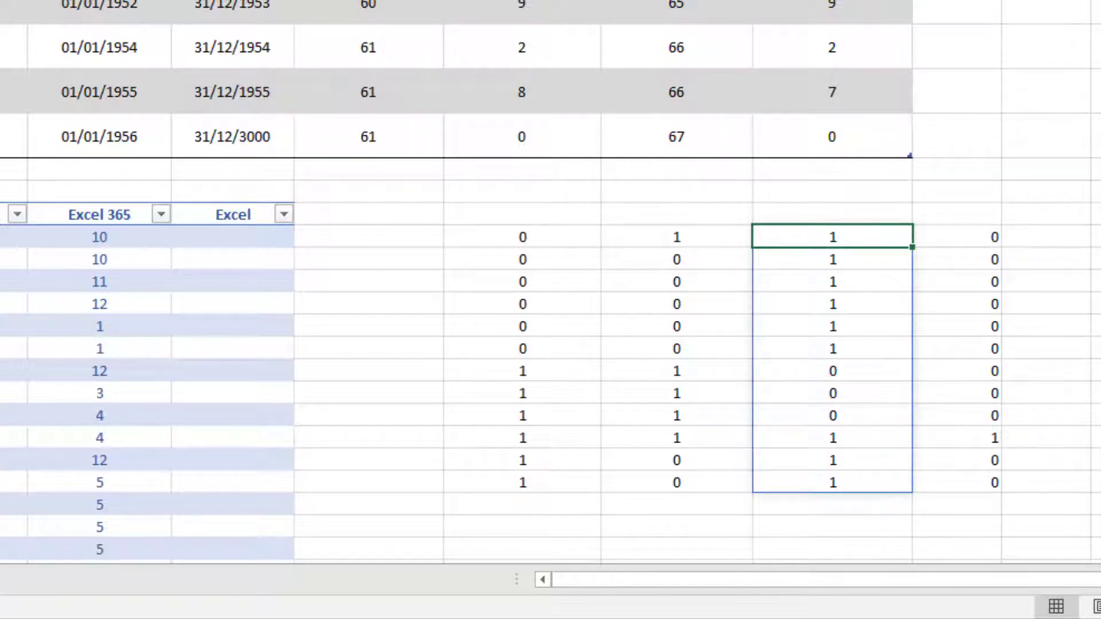
key(F2)
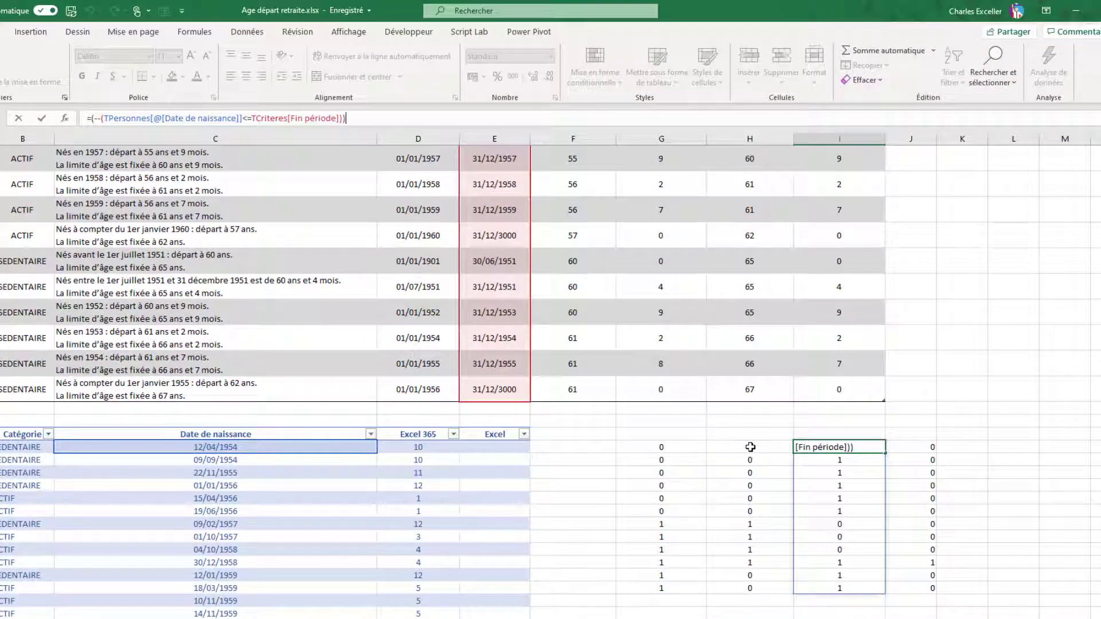
key(Escape)
click(751, 447)
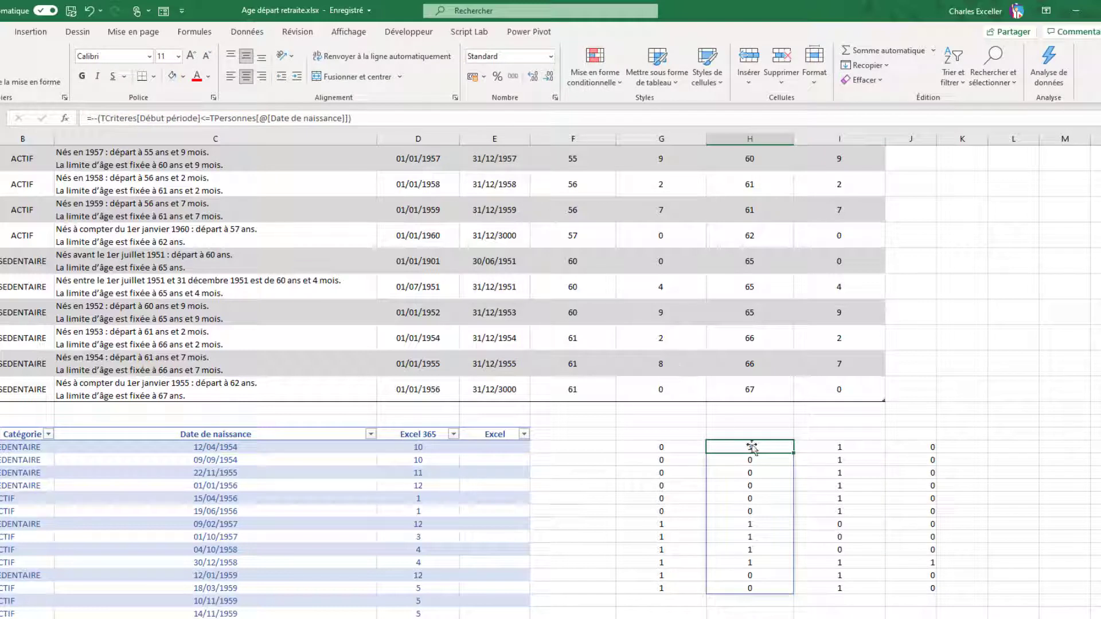
key(Left)
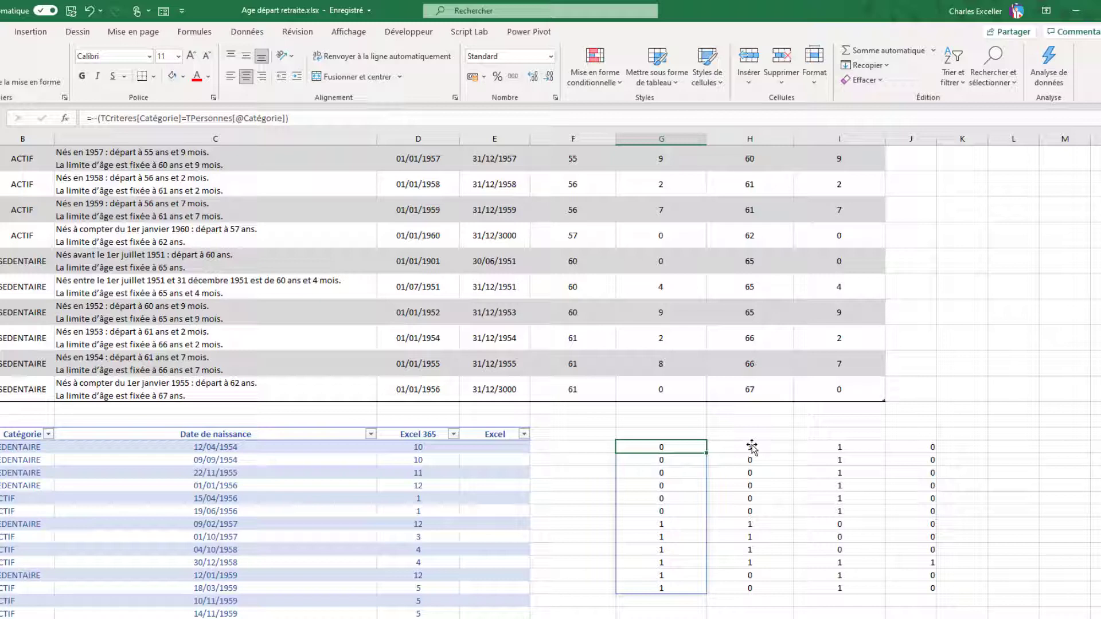
Begin the Excel column formula for Employé 1 in E17 with INDEX, using TCriteres[Cas] as the array.
key(ctrl+shift+Return)
click(504, 449)
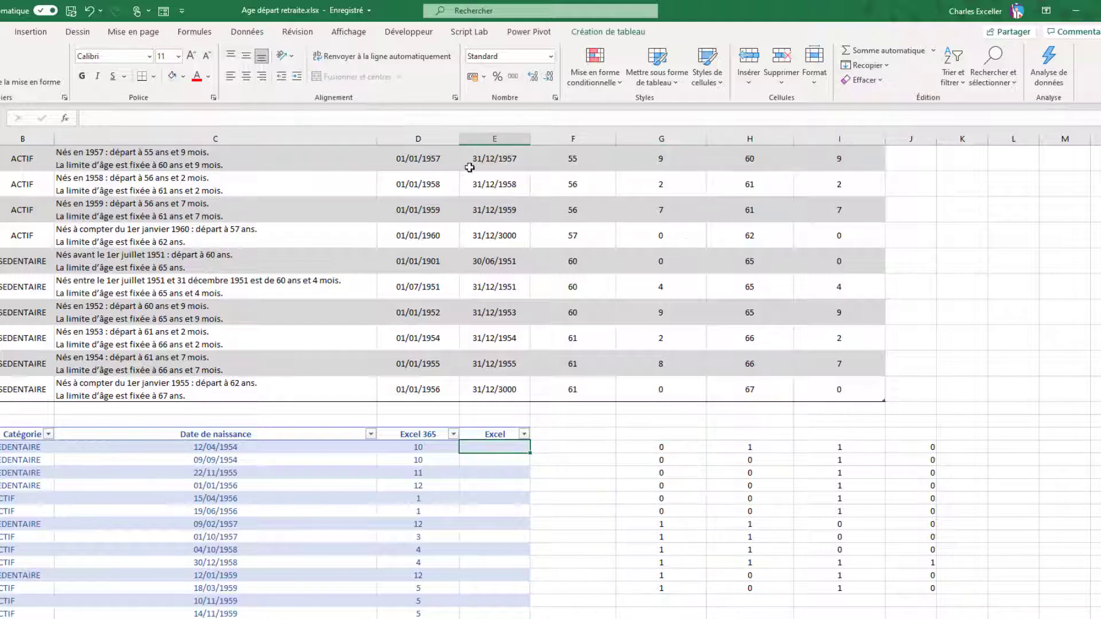
click(919, 447)
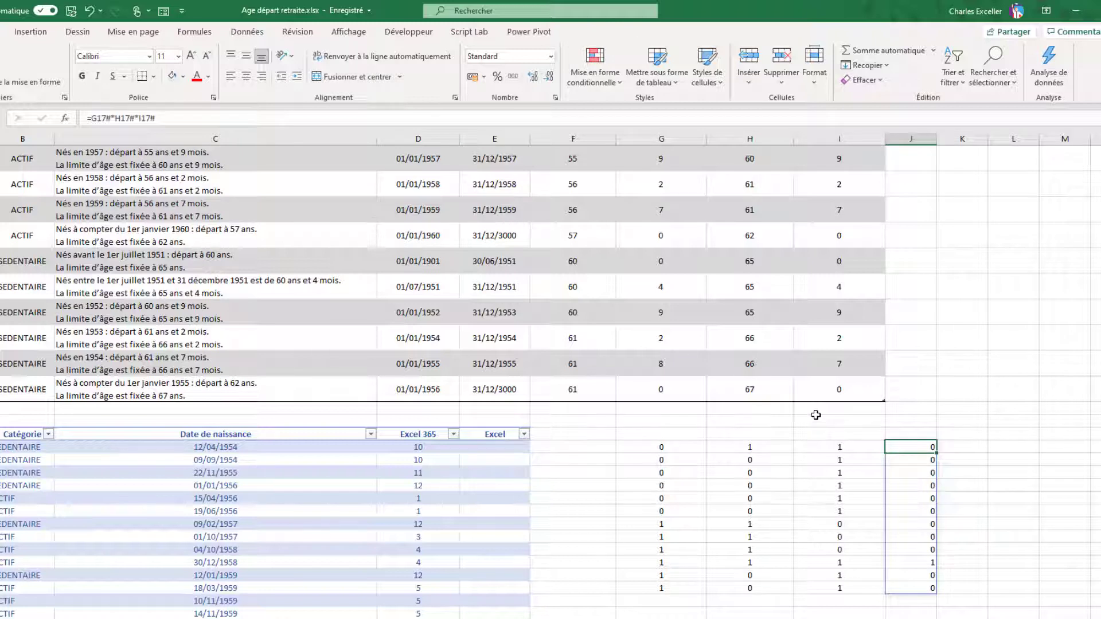
click(488, 447)
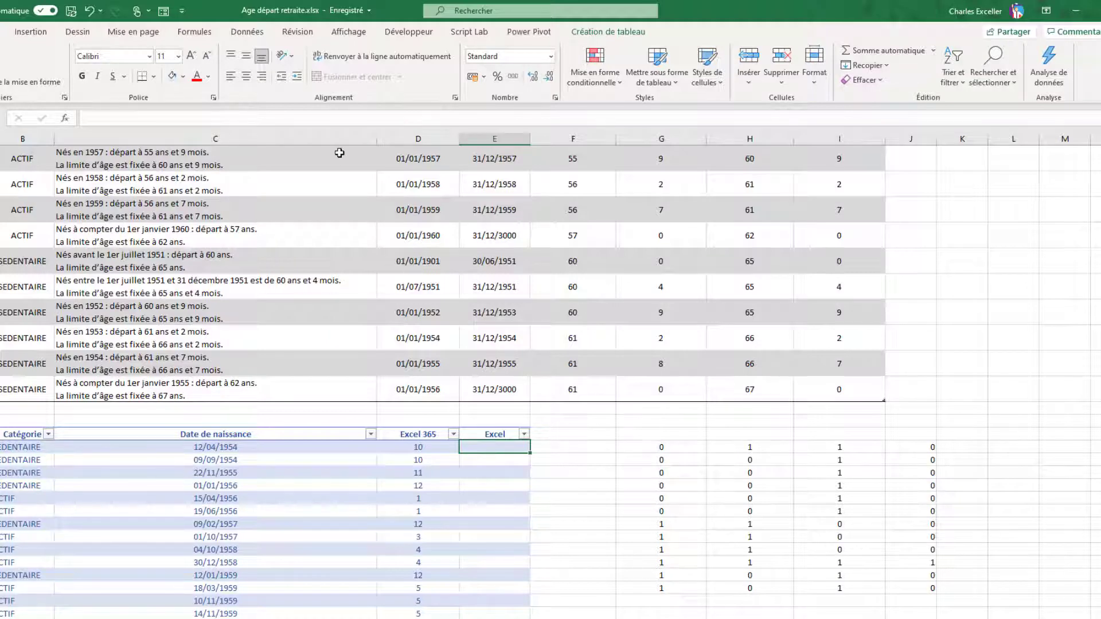
click(288, 119)
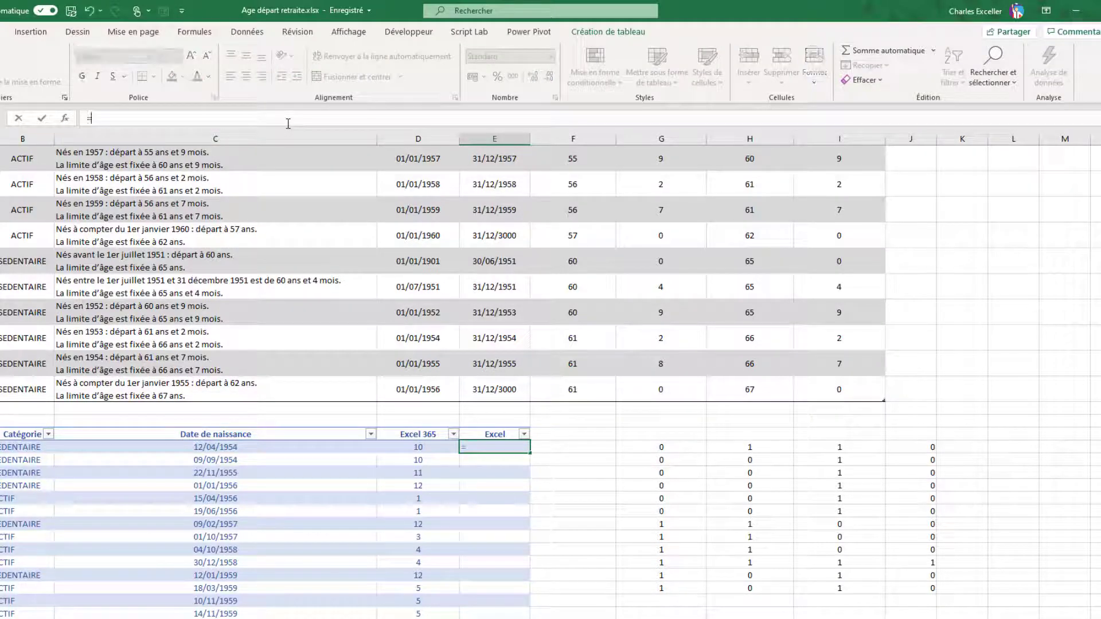
text(=INDEX()
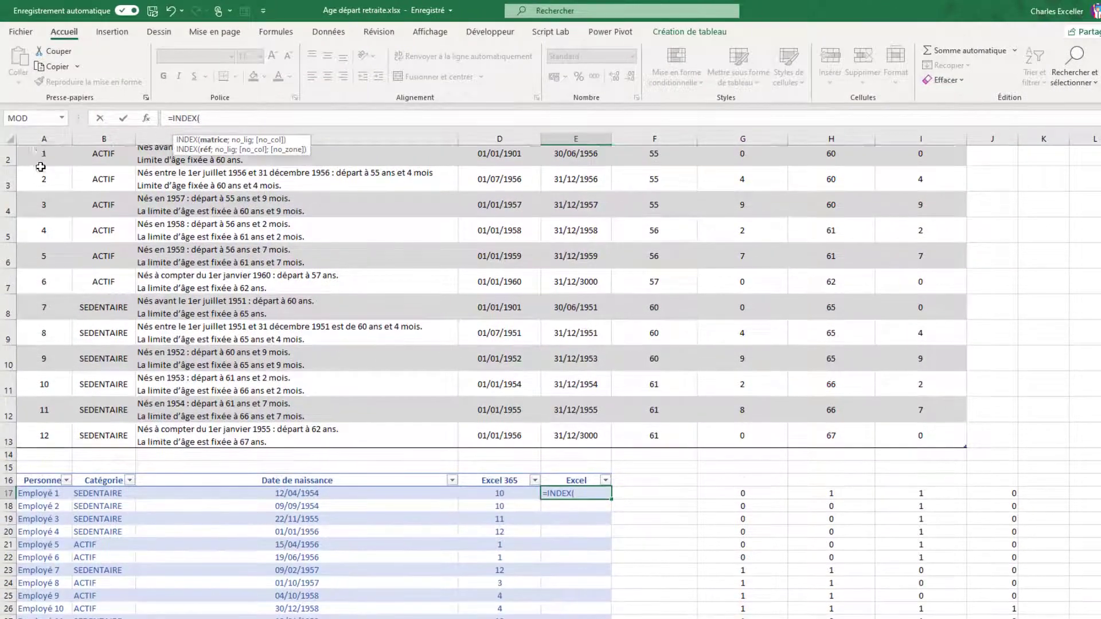
scroll(40, 166, up, 1)
drag(42, 175, 48, 443)
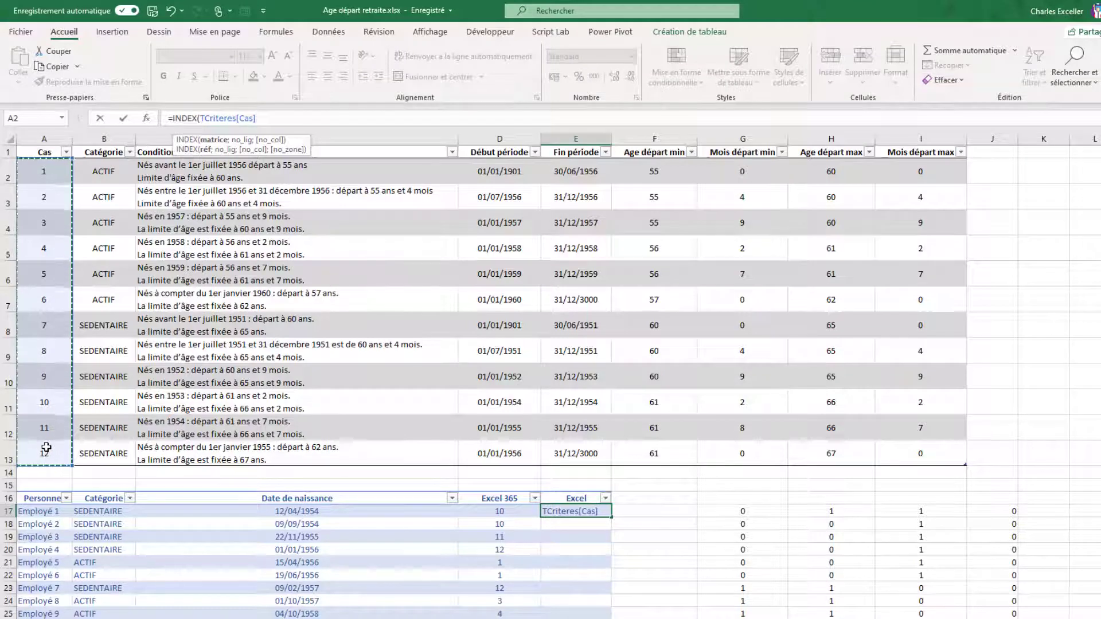
text(;)
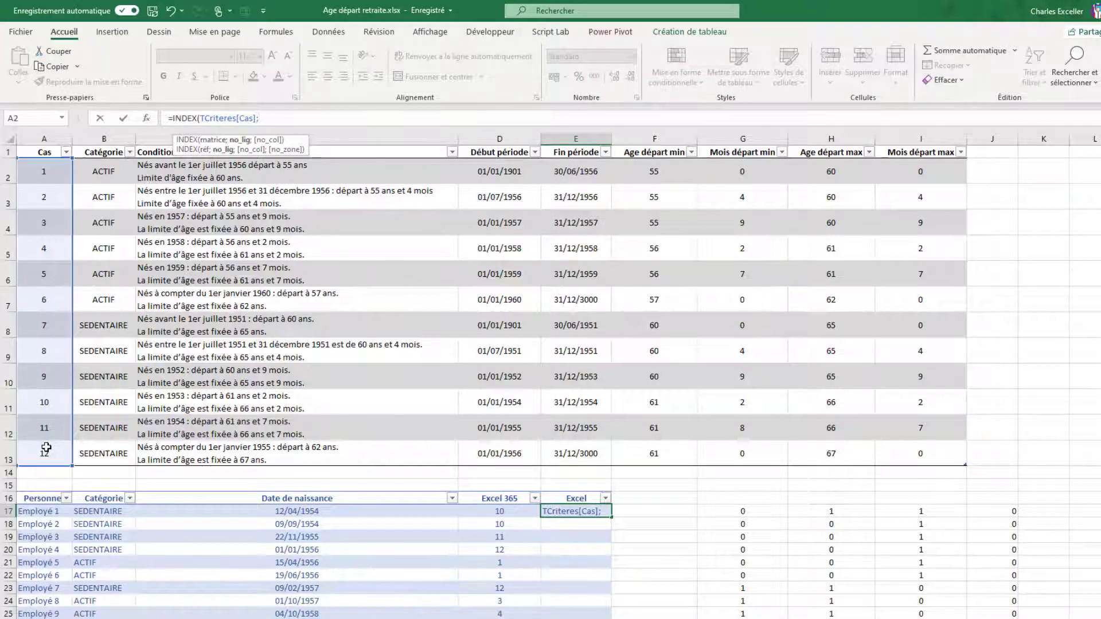
text(EQUIV()
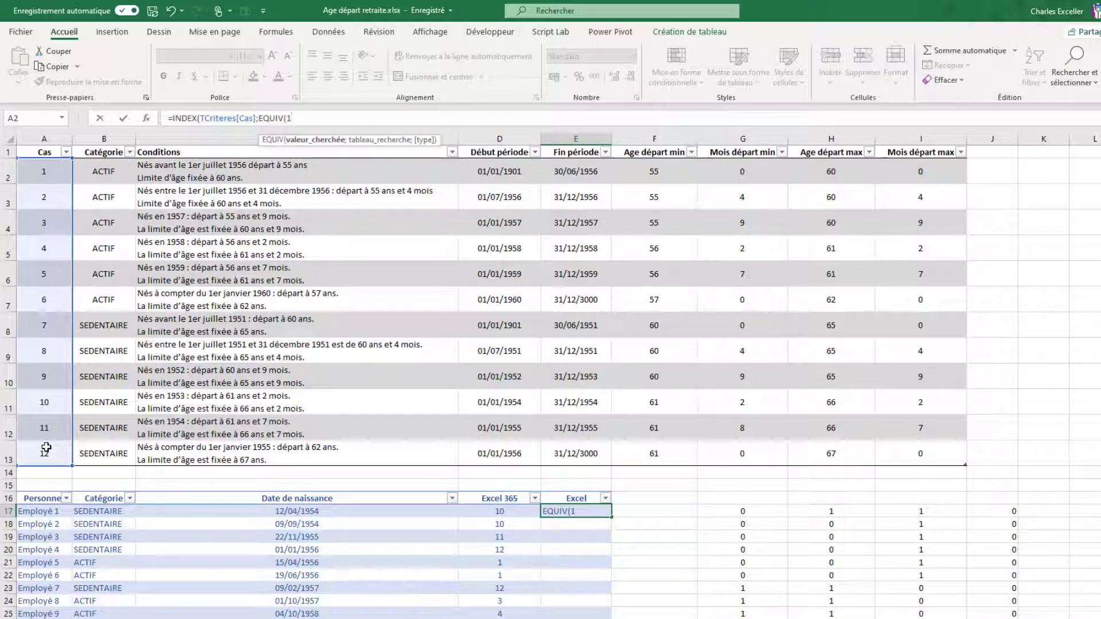
text(1;(--()
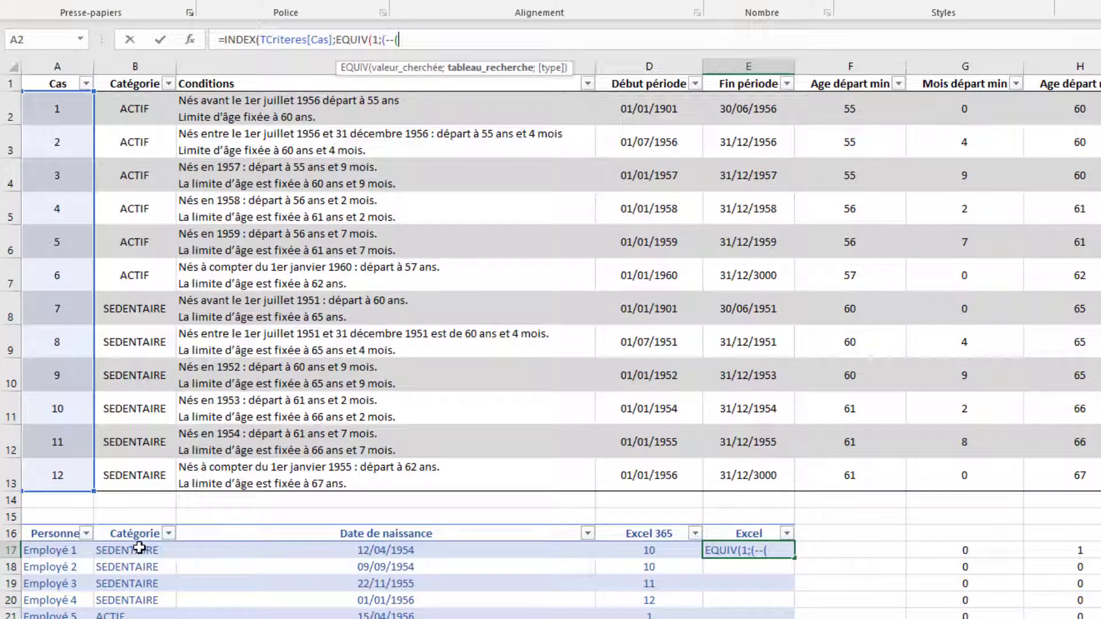
click(138, 549)
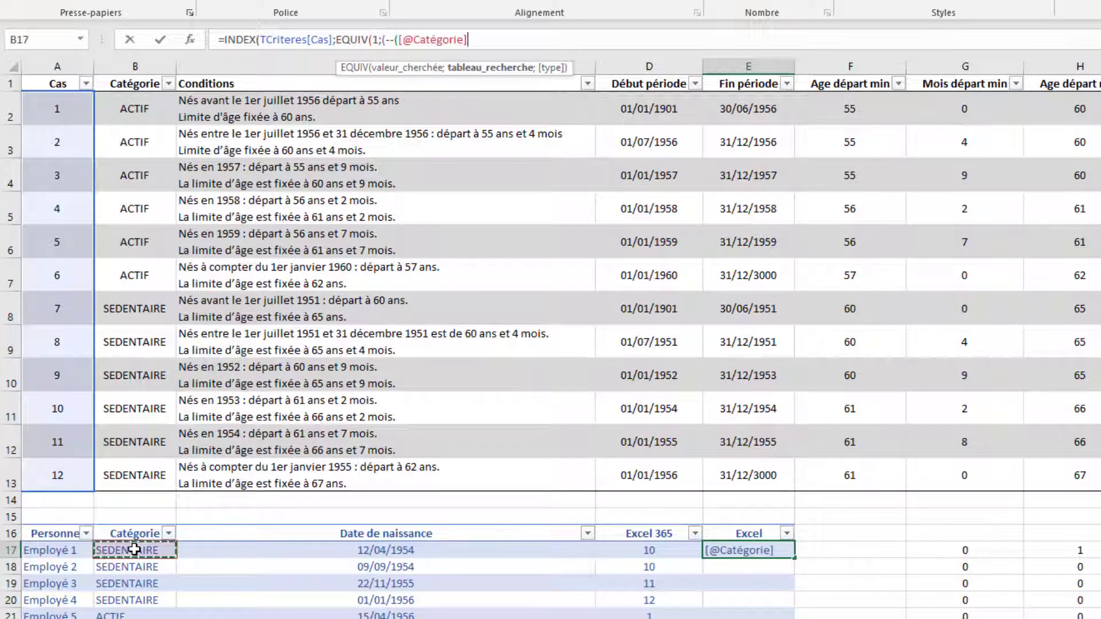
text(=)
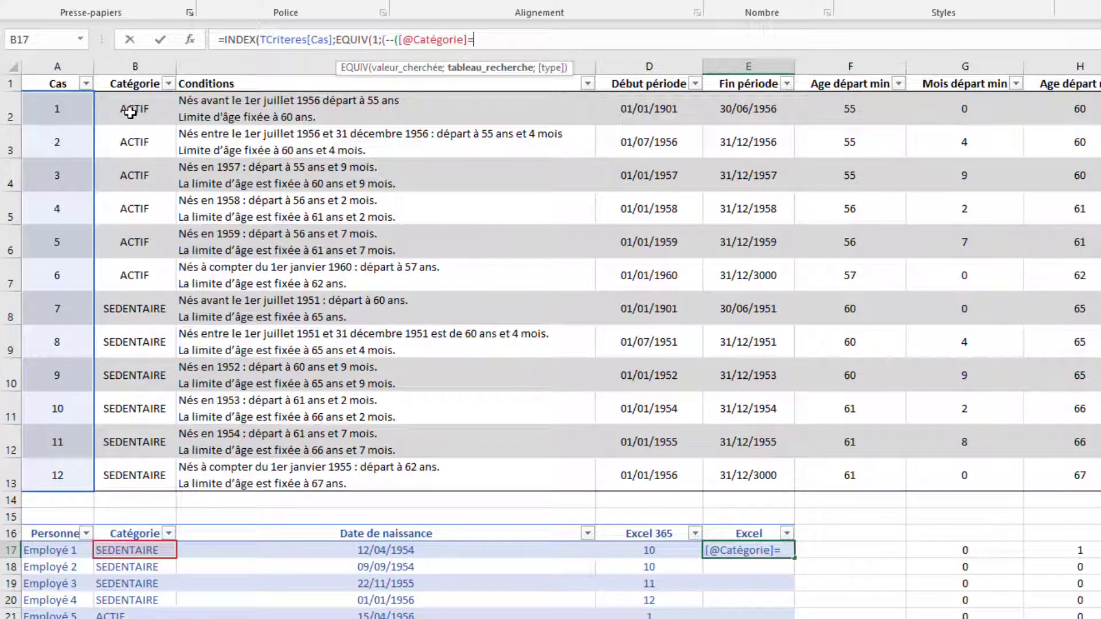
drag(131, 109, 142, 469)
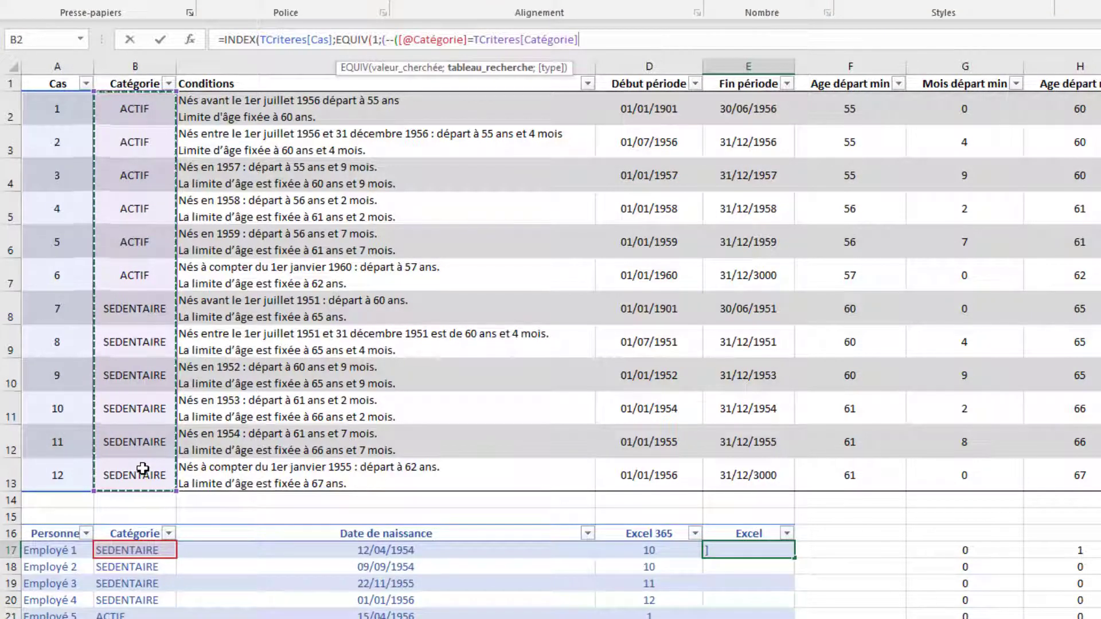
text()))
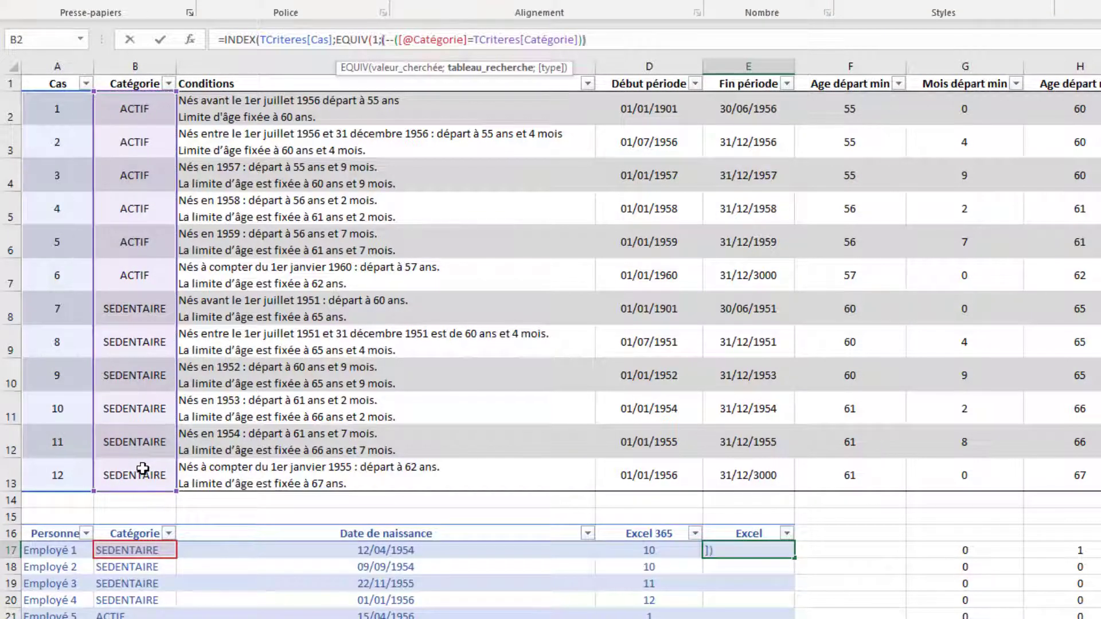
Multiply the category condition by a second one requiring [@[Date de naissance]]>=TCriteres[Début période].
text(*(--)
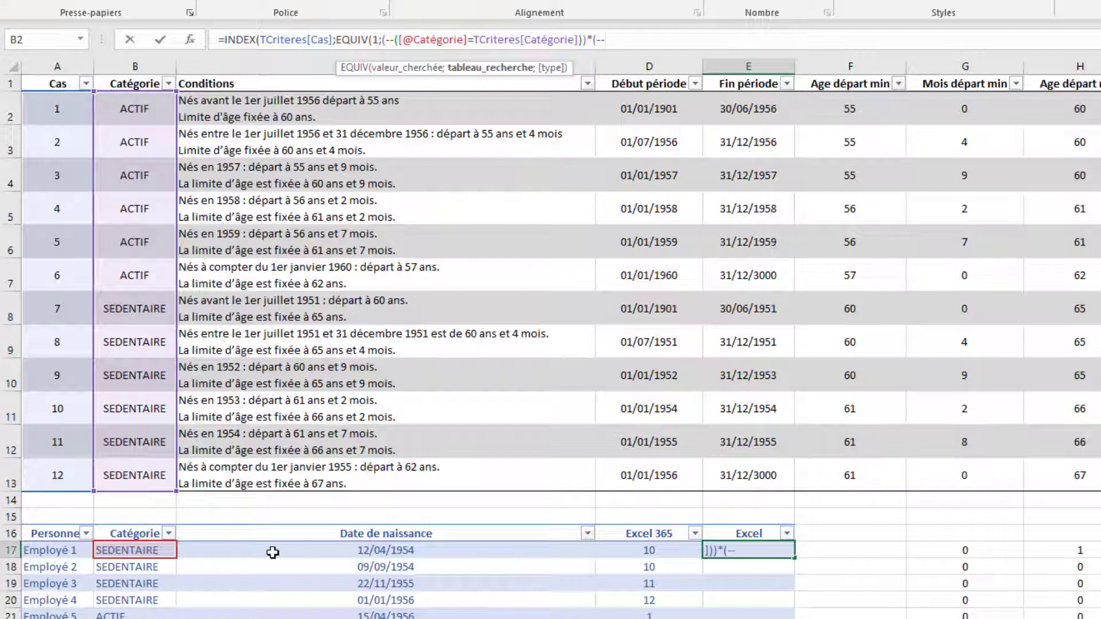
click(370, 552)
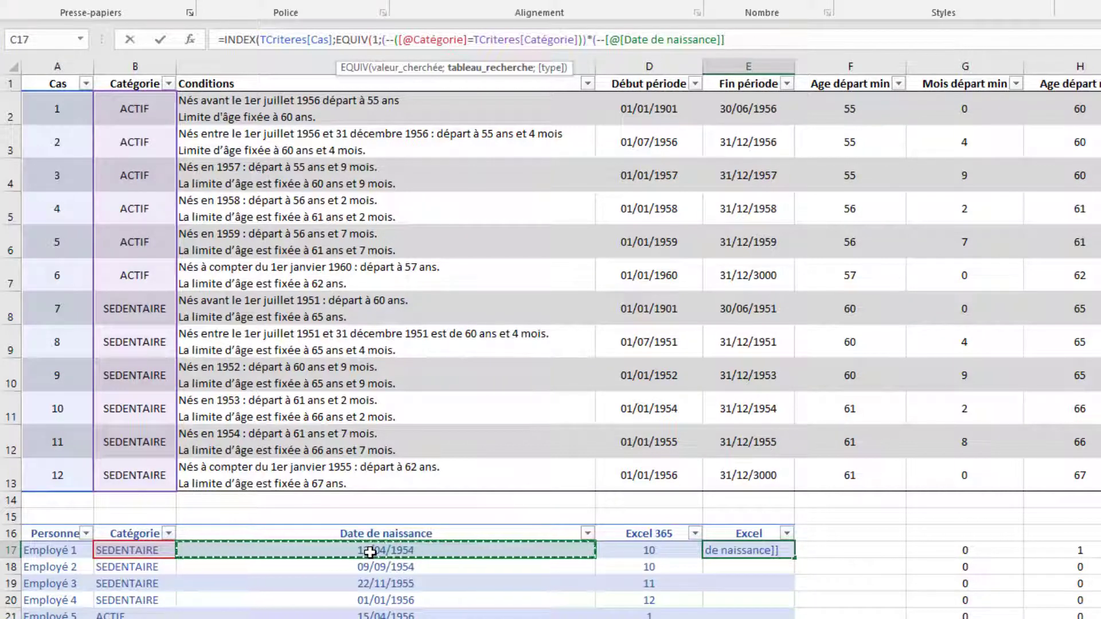
text(>=)
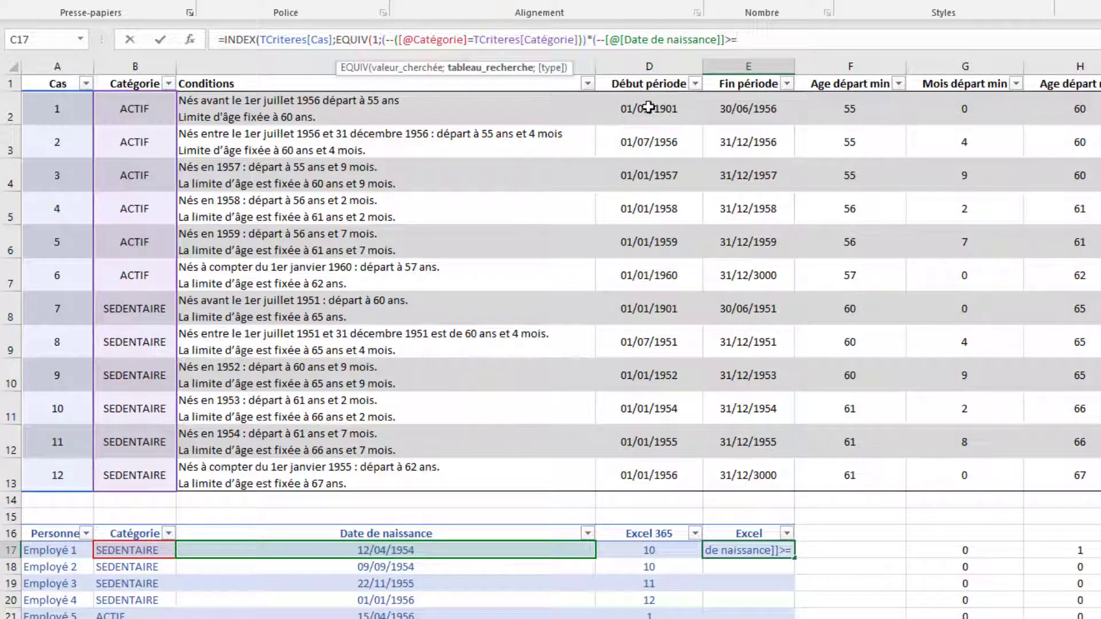
drag(647, 109, 664, 474)
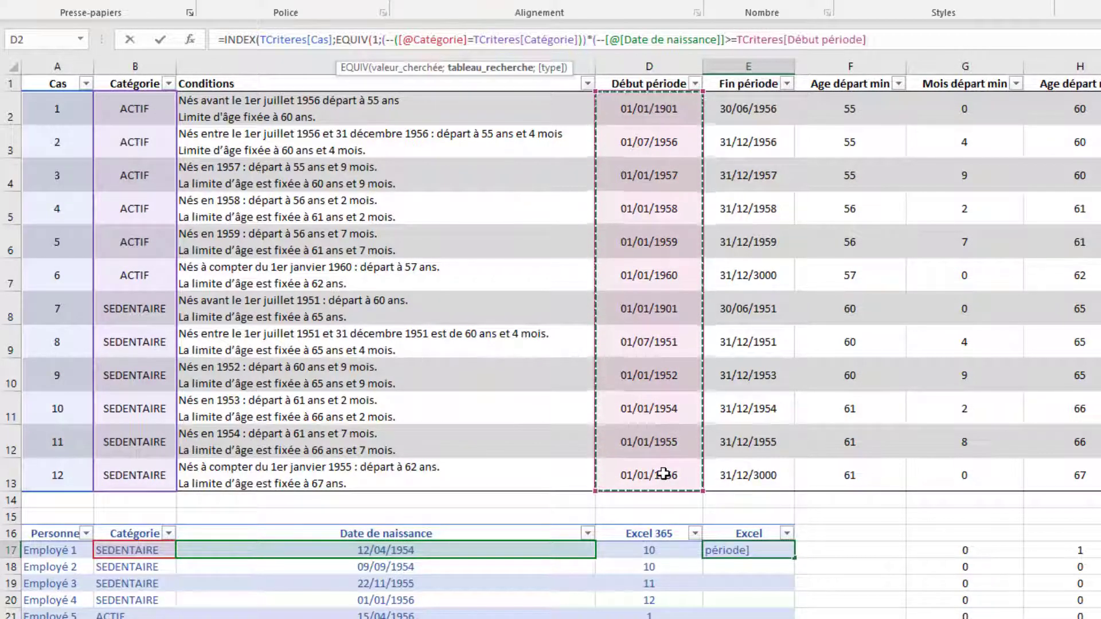
text()))
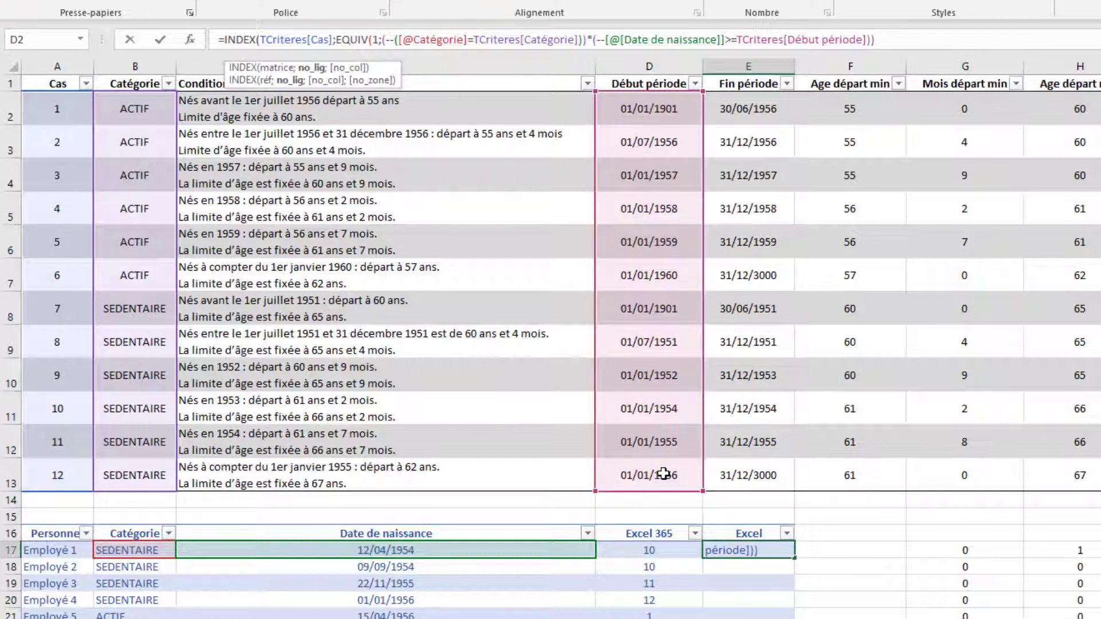
Multiply by the third condition (--([@[Date de naissance]]<=TCriteres[Fin période])), close the INDEX formula and enter it in E17.
text(*(--()
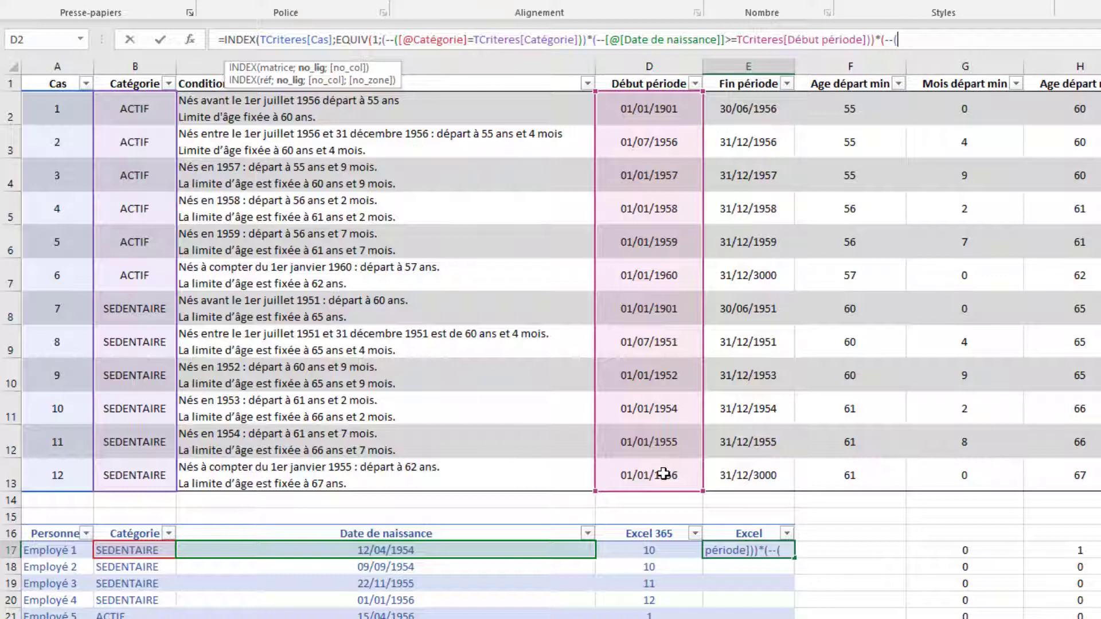
click(518, 547)
text(<)
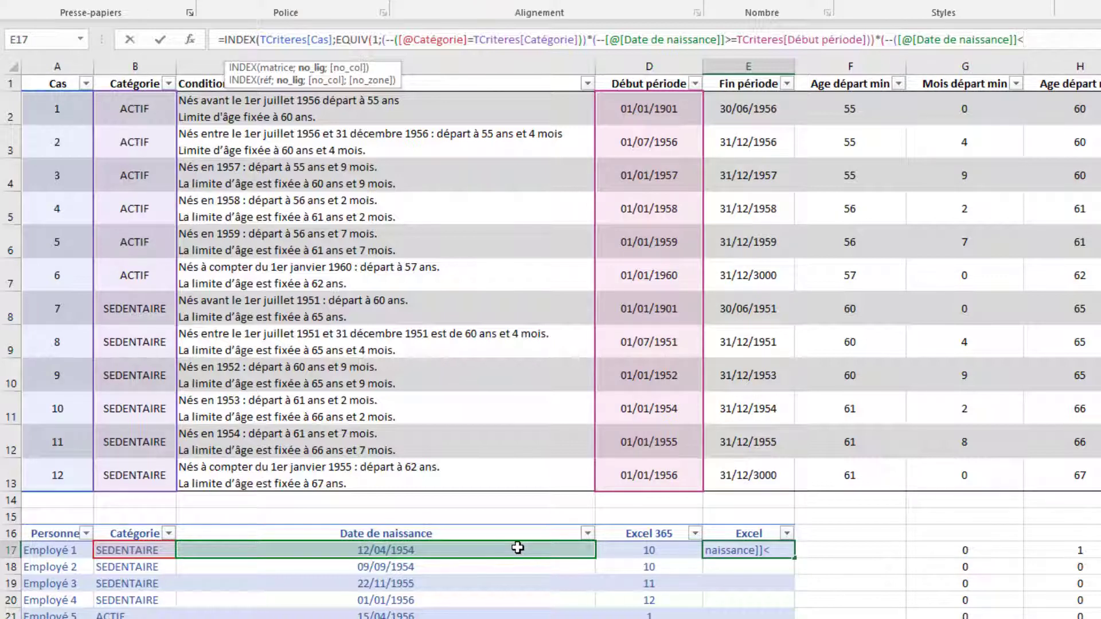
text(=)
drag(757, 124, 758, 477)
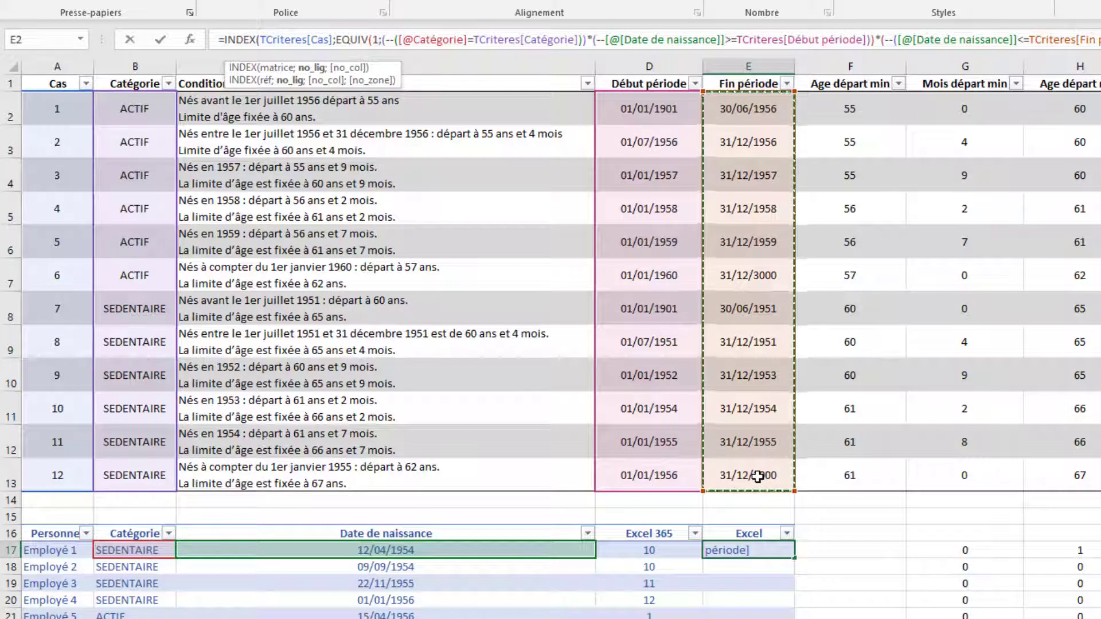
text())
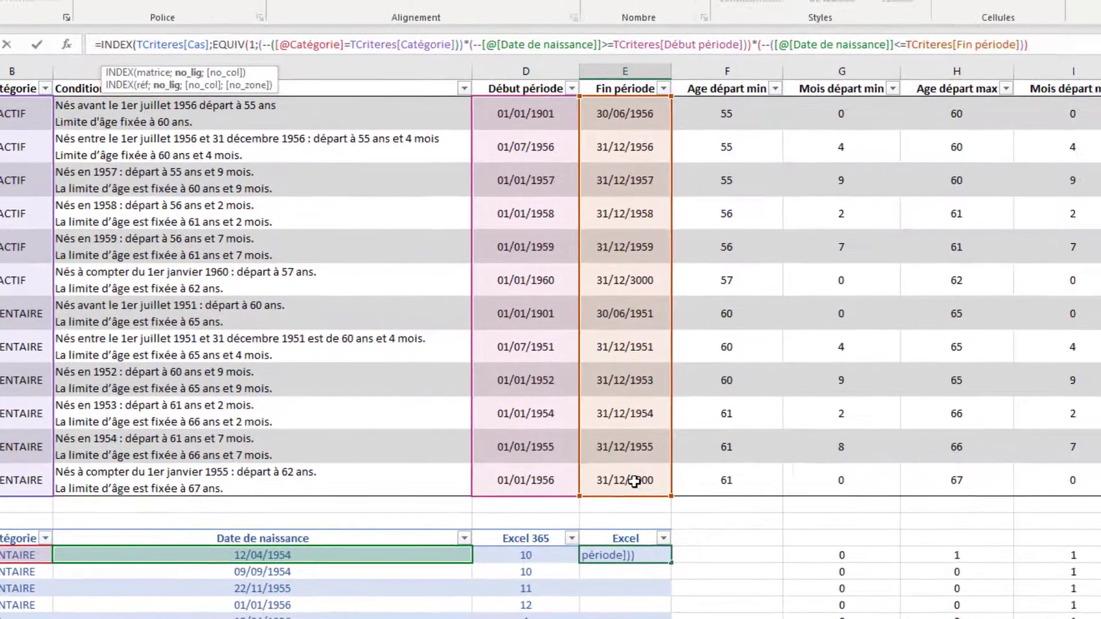
text()))
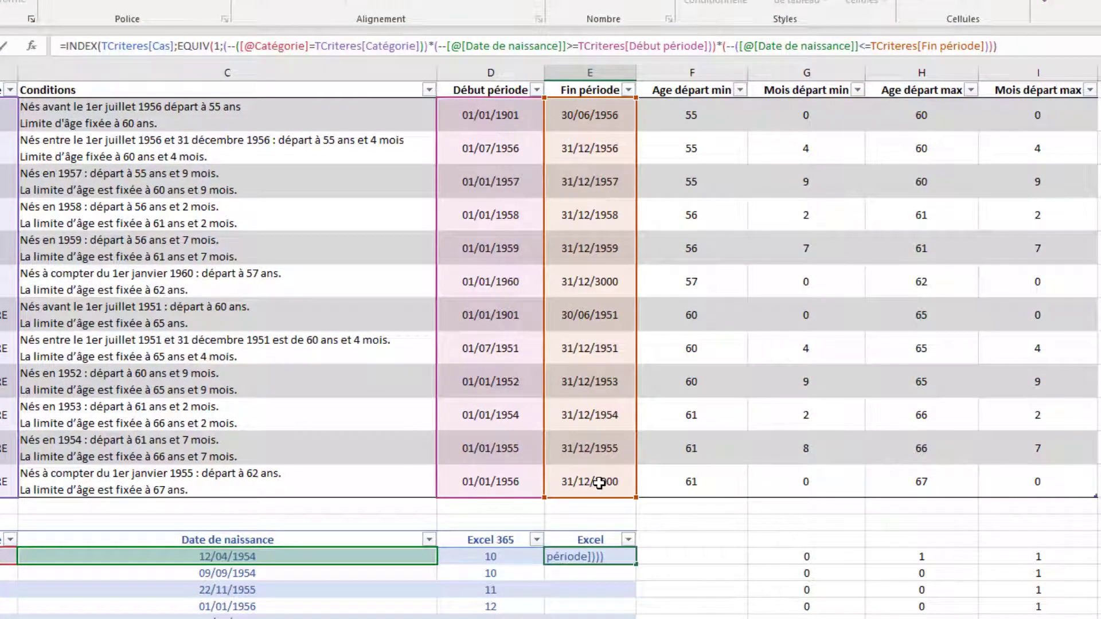
key(BackSpace)
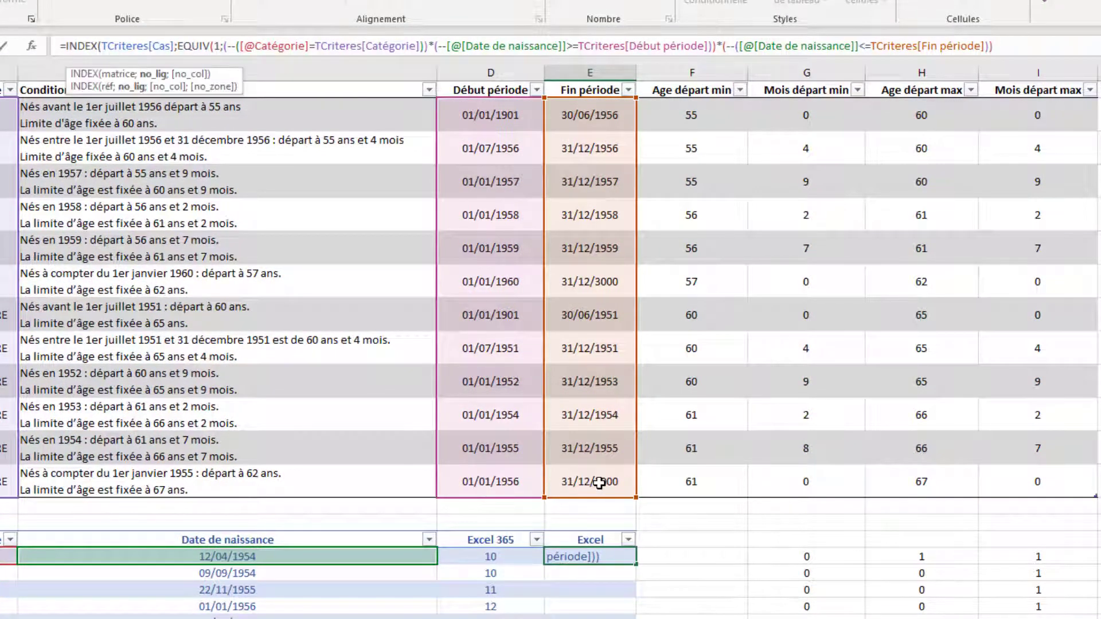
text())
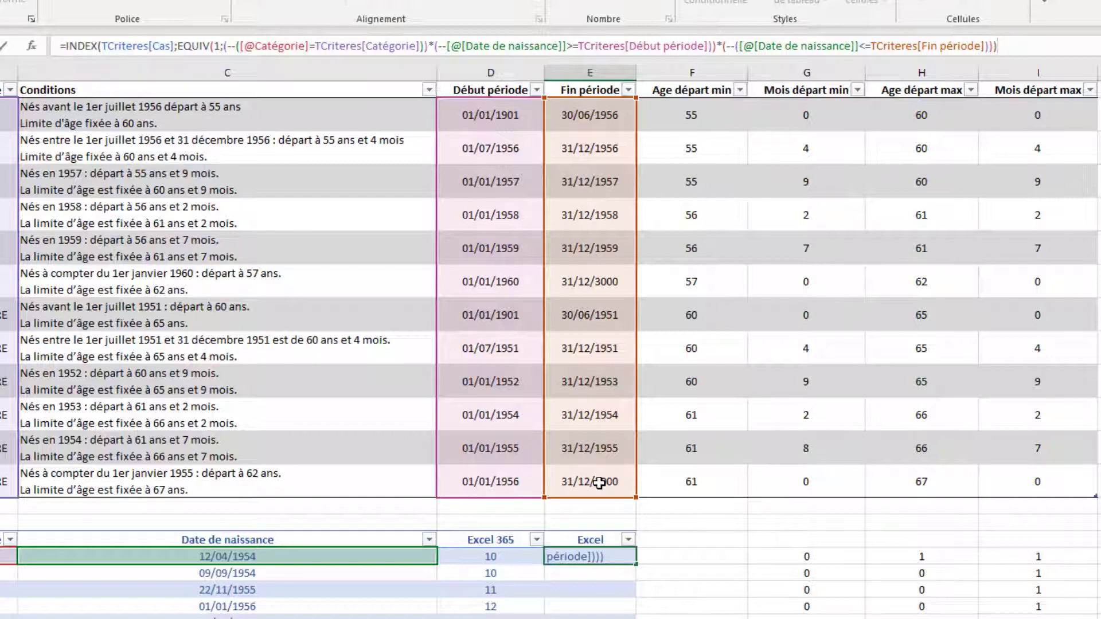
key(Return)
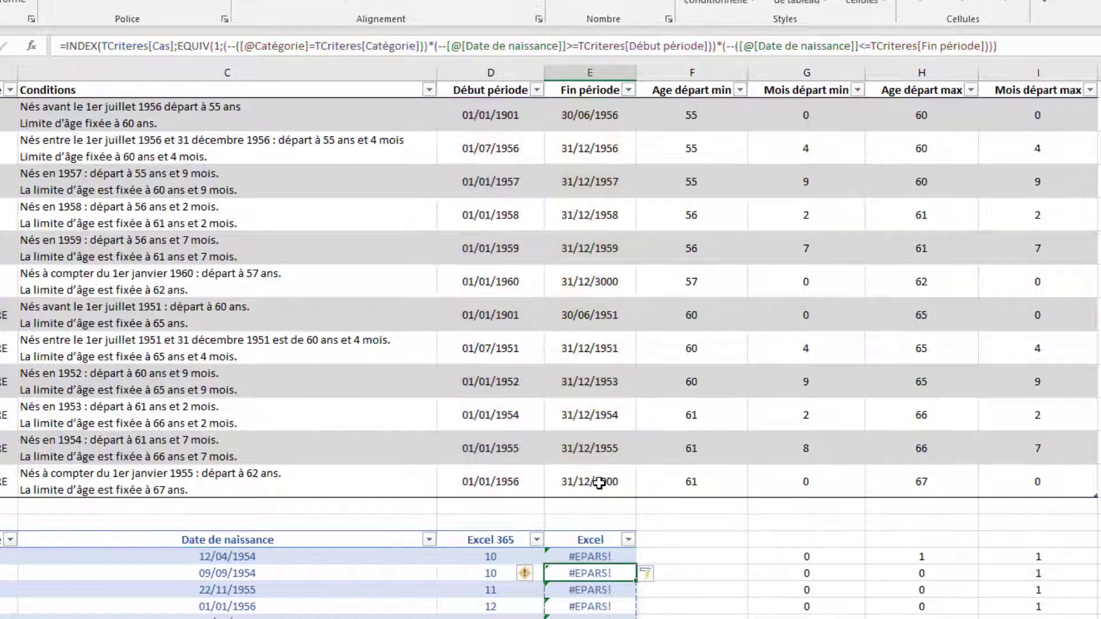
Review the E17 formula argument by argument: the INDEX array and row number, the EQUIV lookup value, and the three conditions.
key(Up)
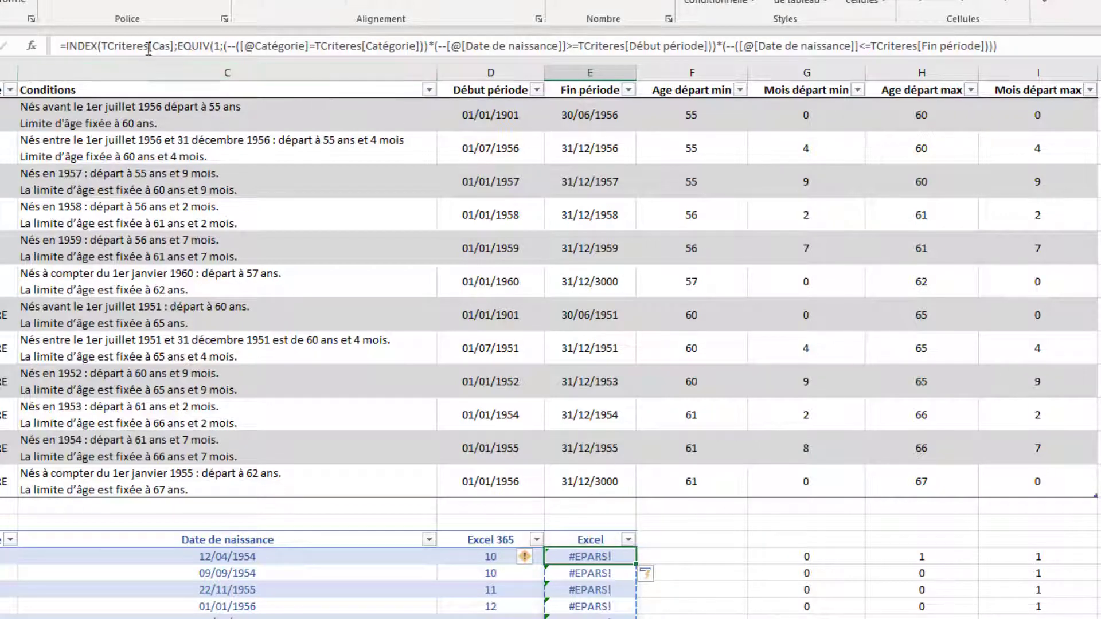
click(148, 48)
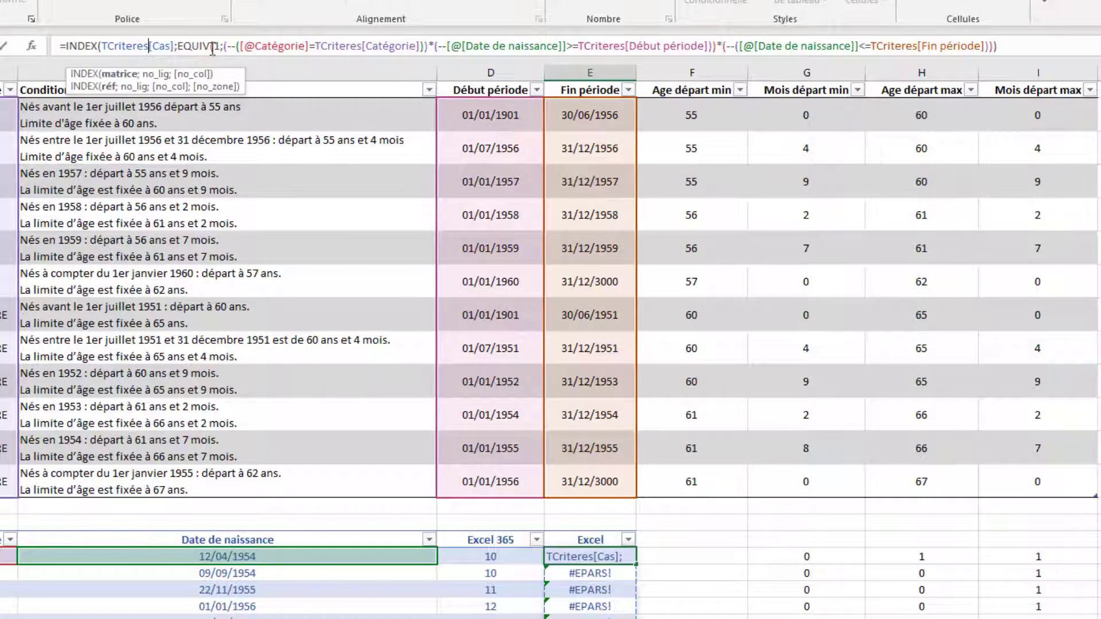
click(121, 78)
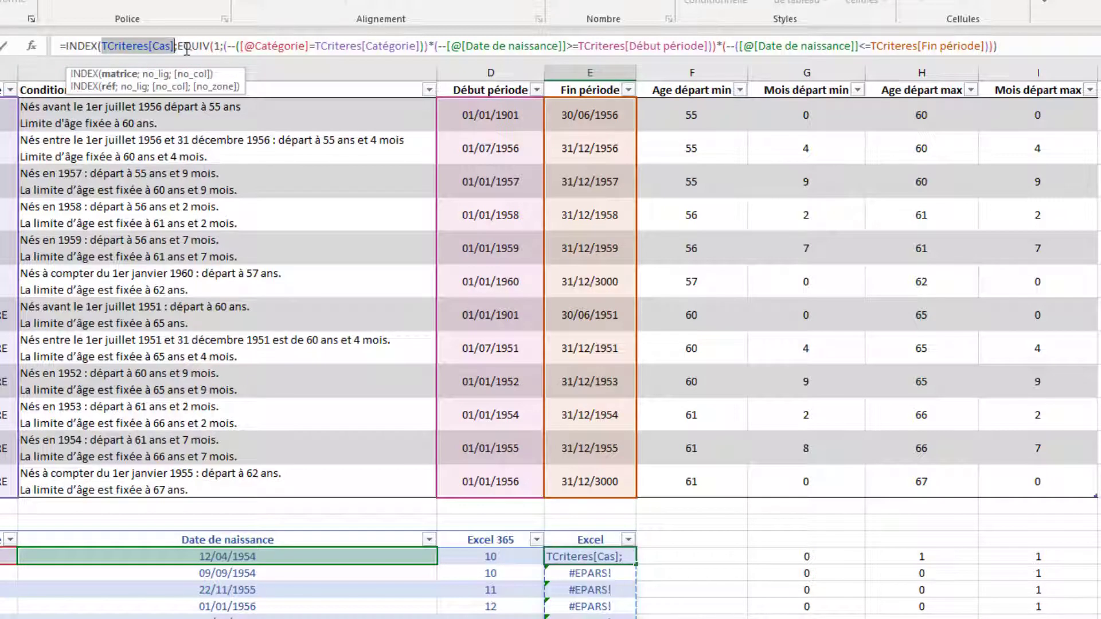
click(160, 75)
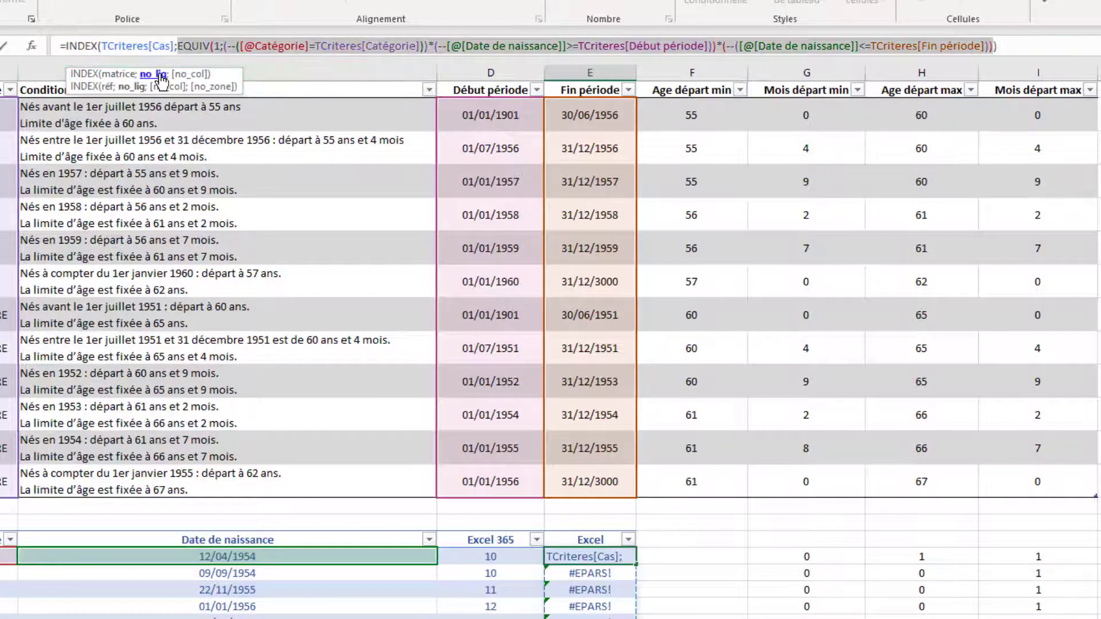
click(218, 46)
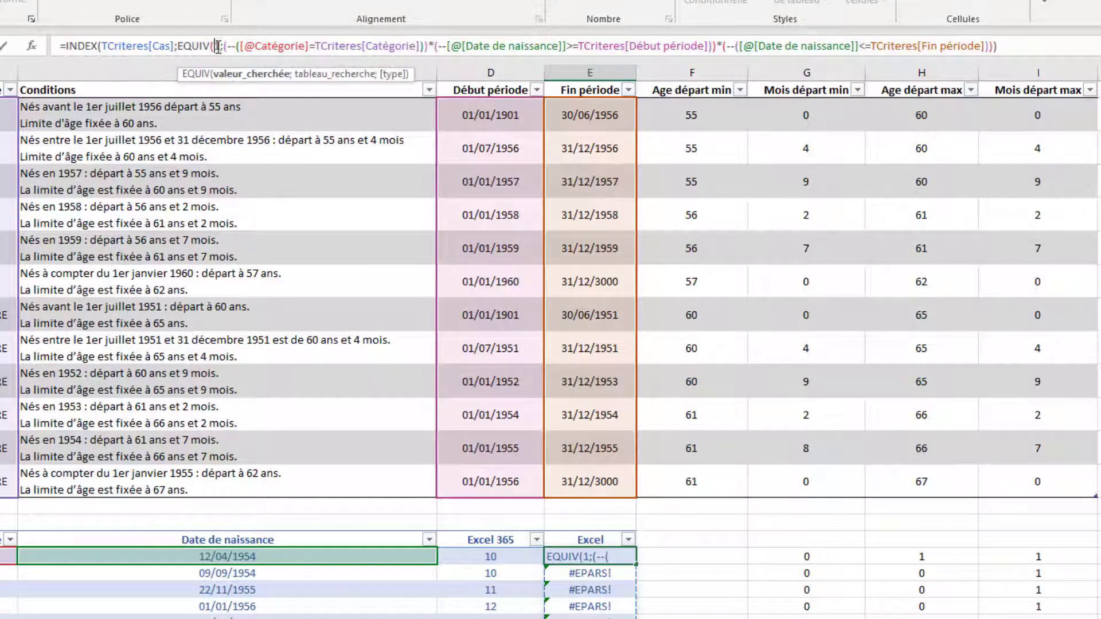
click(275, 47)
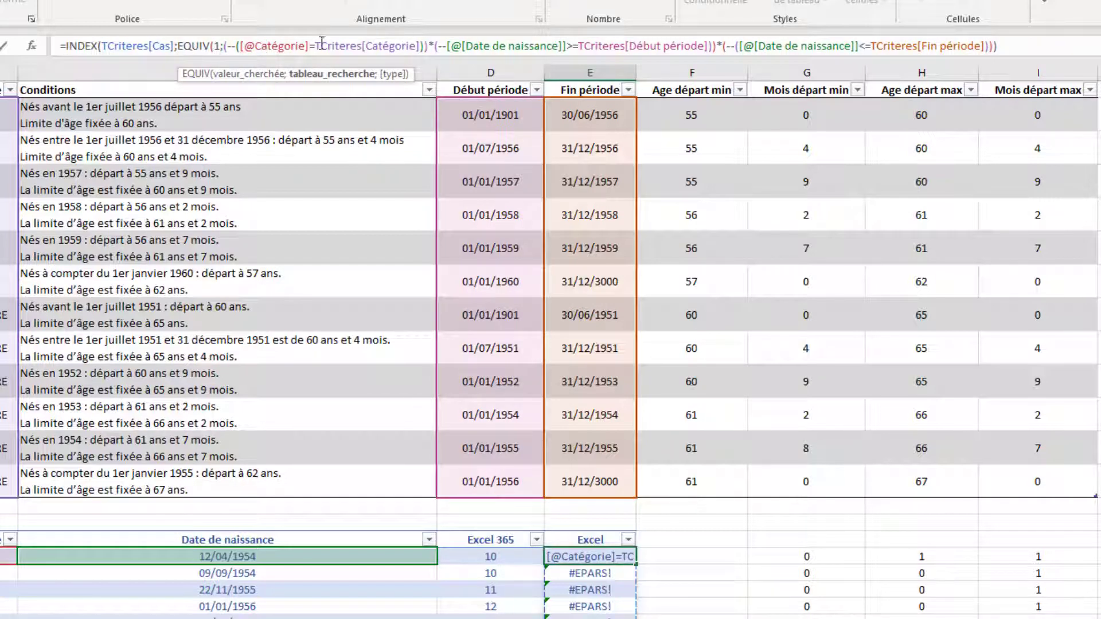
click(369, 45)
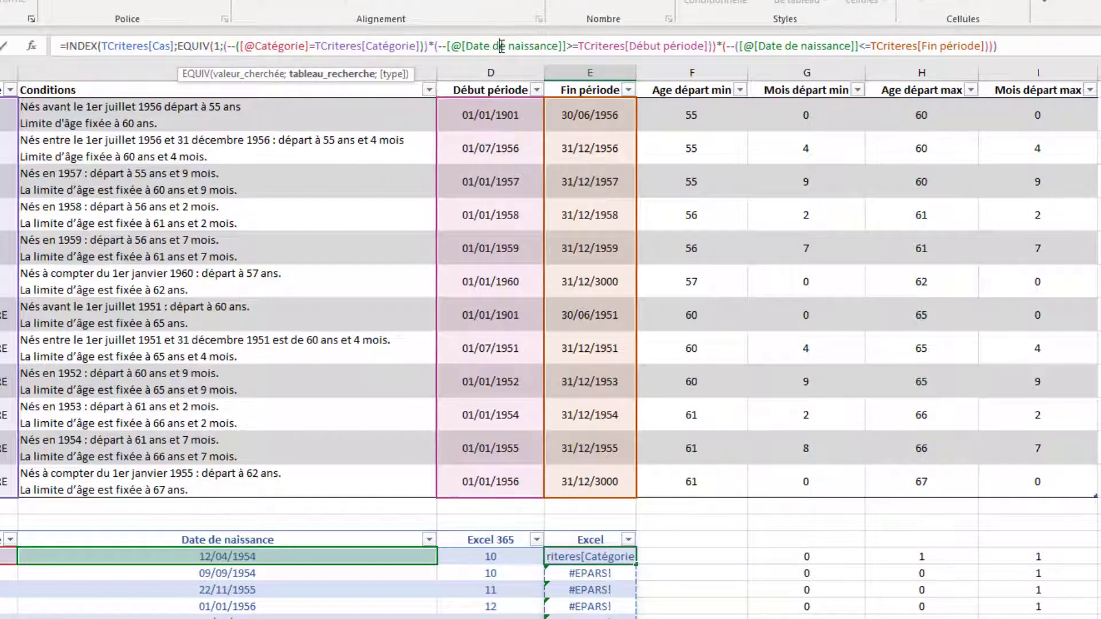
click(501, 46)
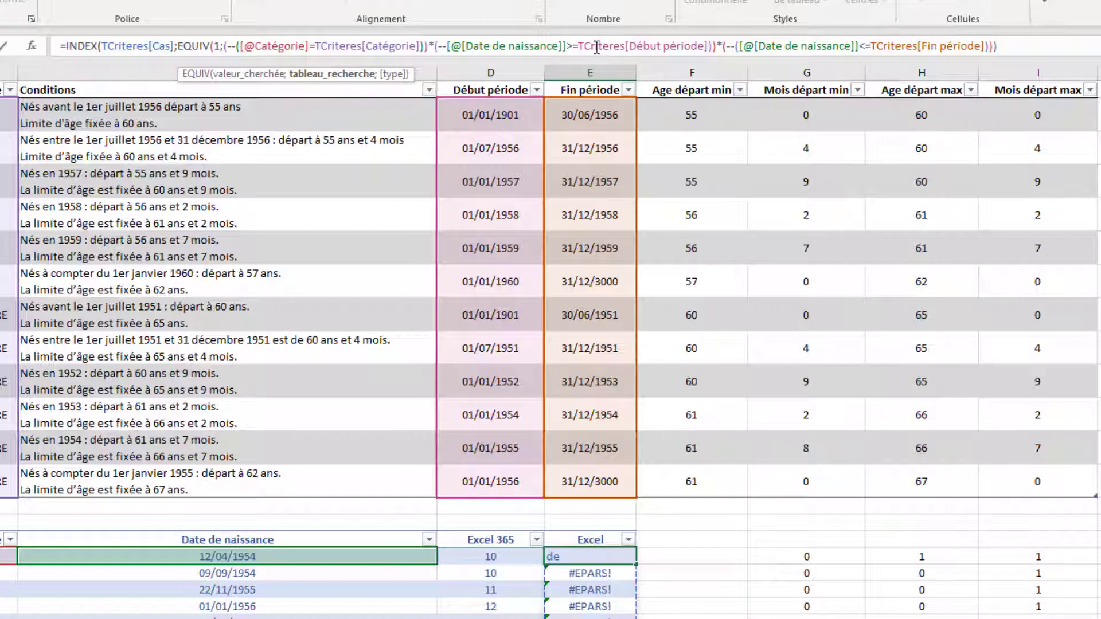
click(630, 46)
click(881, 46)
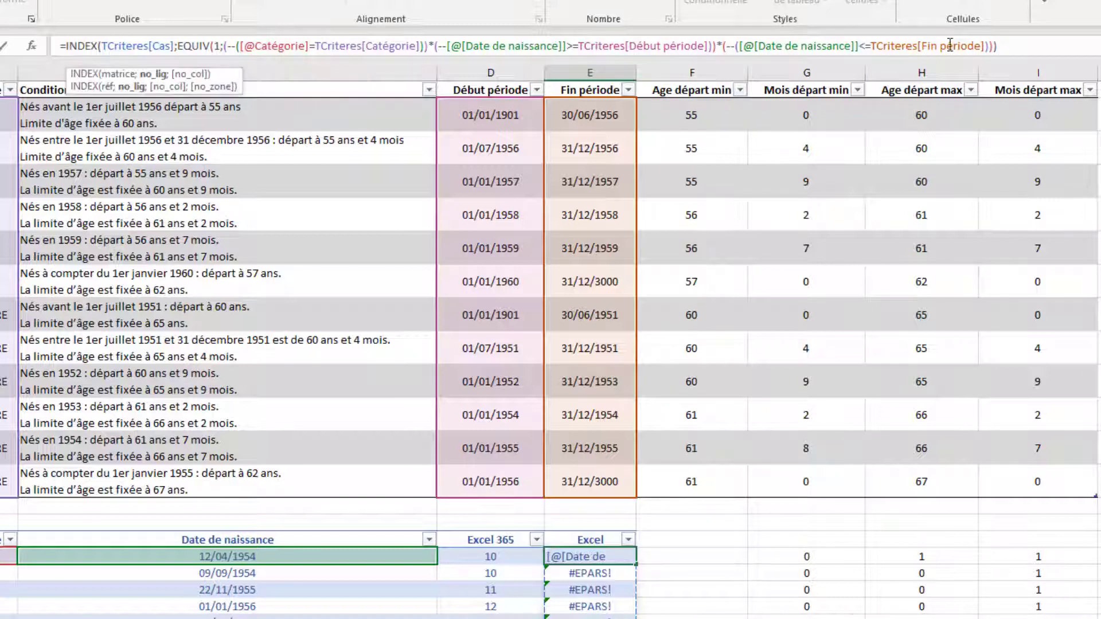
Check the extent of EQUIV's lookup array in the E17 formula and remove the surplus closing parenthesis after the Début période condition.
click(949, 45)
click(198, 45)
click(243, 39)
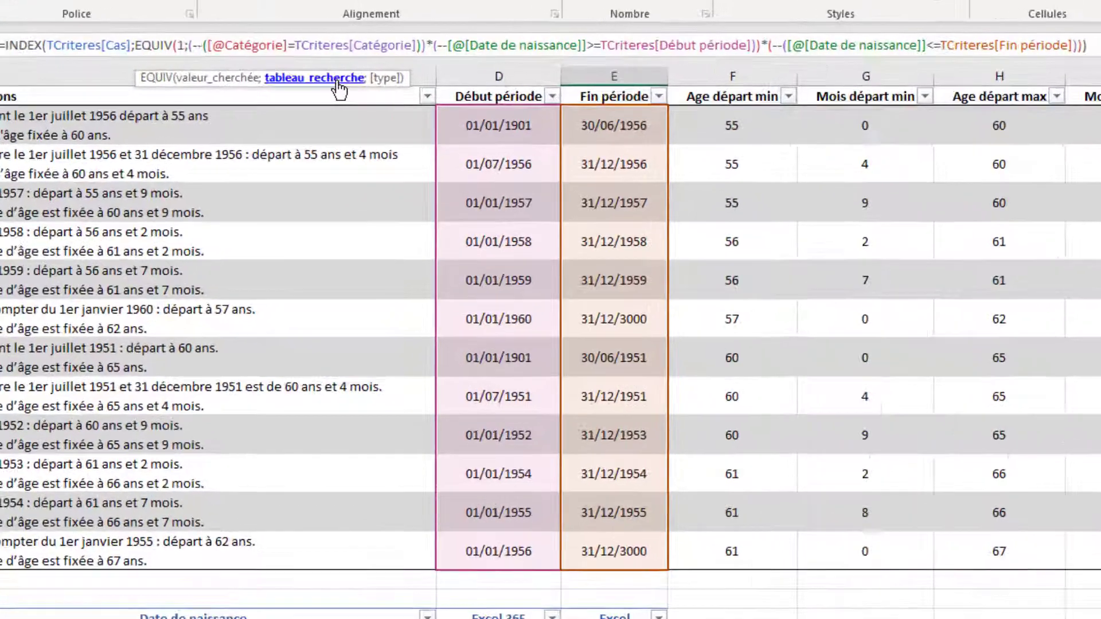
click(338, 83)
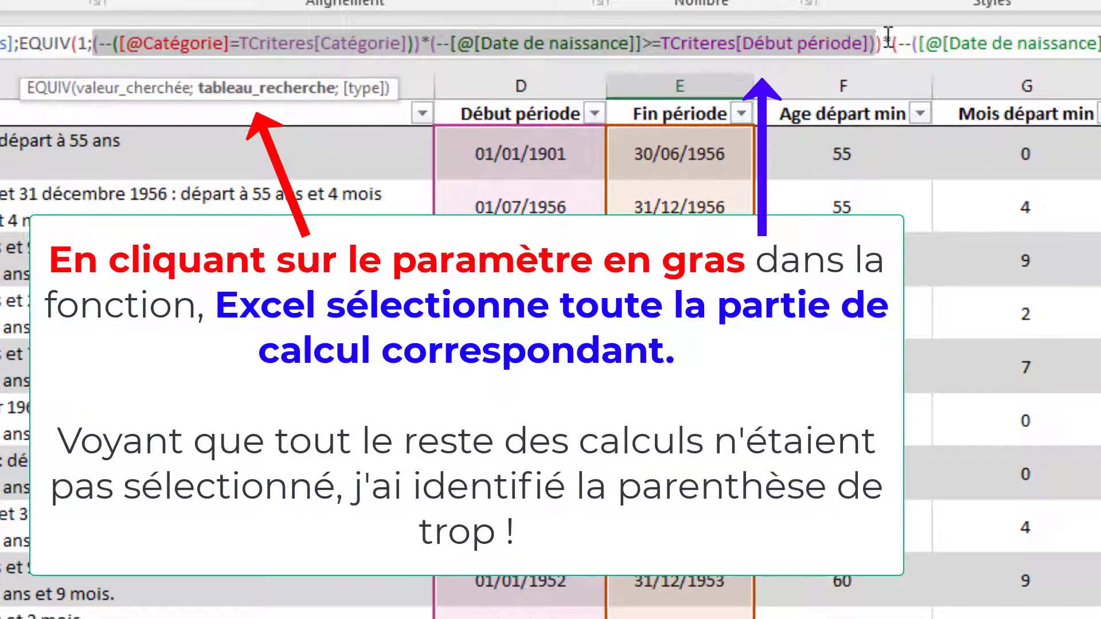
click(888, 40)
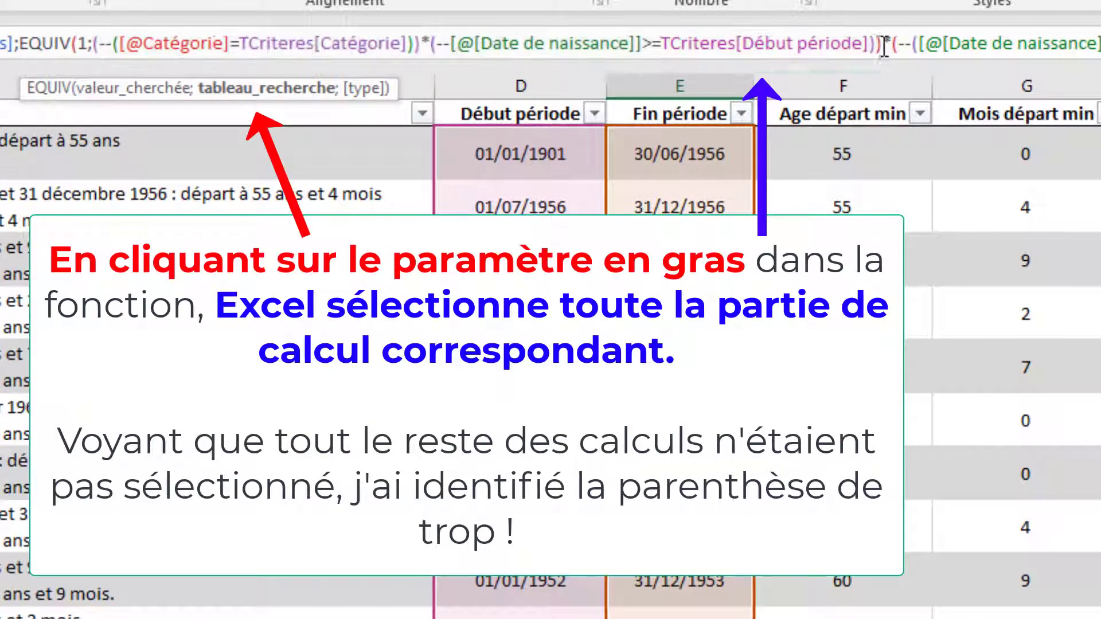
key(BackSpace)
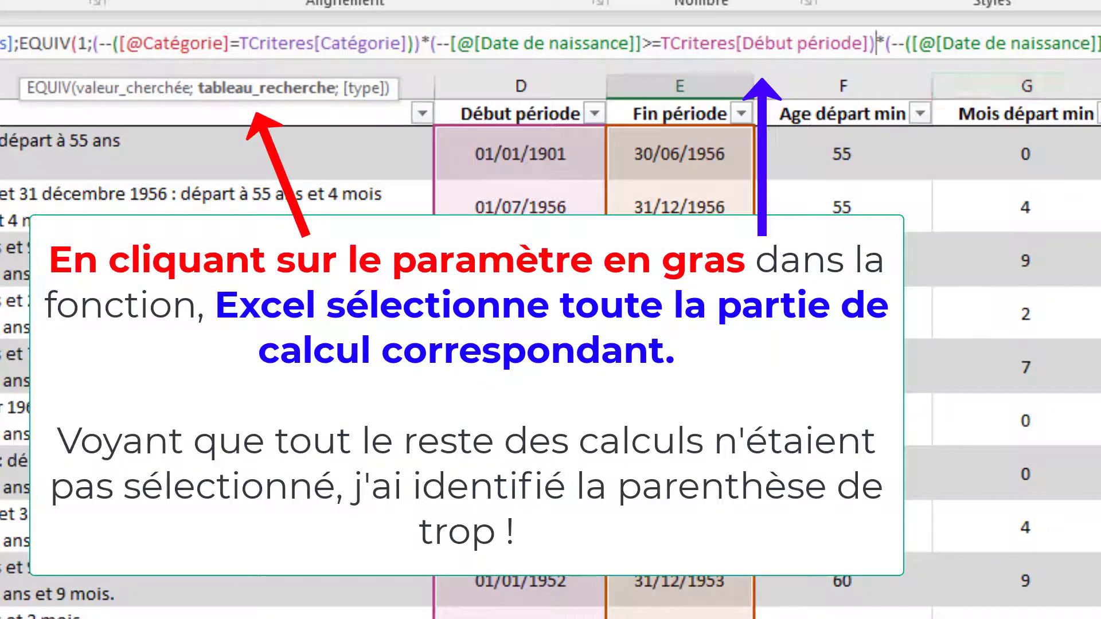
Add 0 (Correspondance exacte) as EQUIV's match type, close the INDEX formula and enter it in E17.
click(1061, 141)
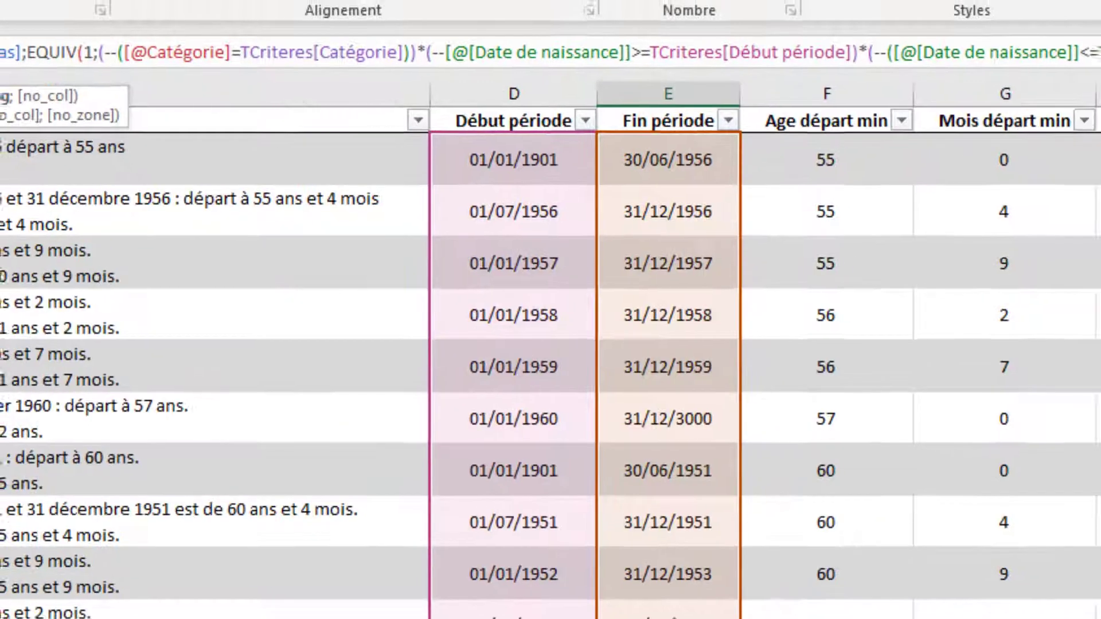
key(Left)
text(;)
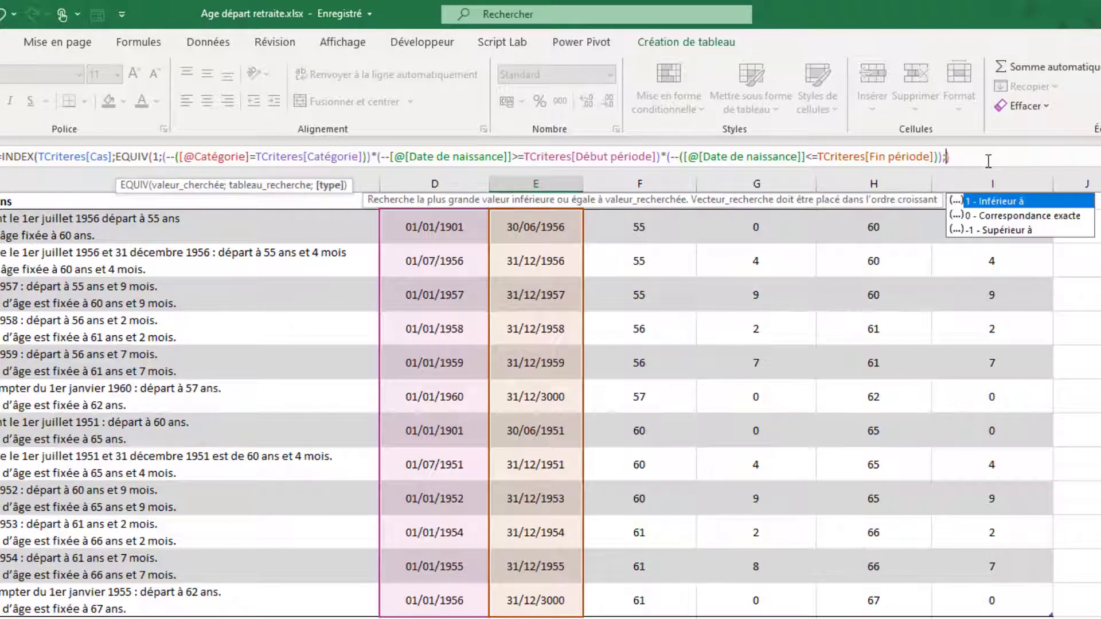
key(Down)
key(Tab)
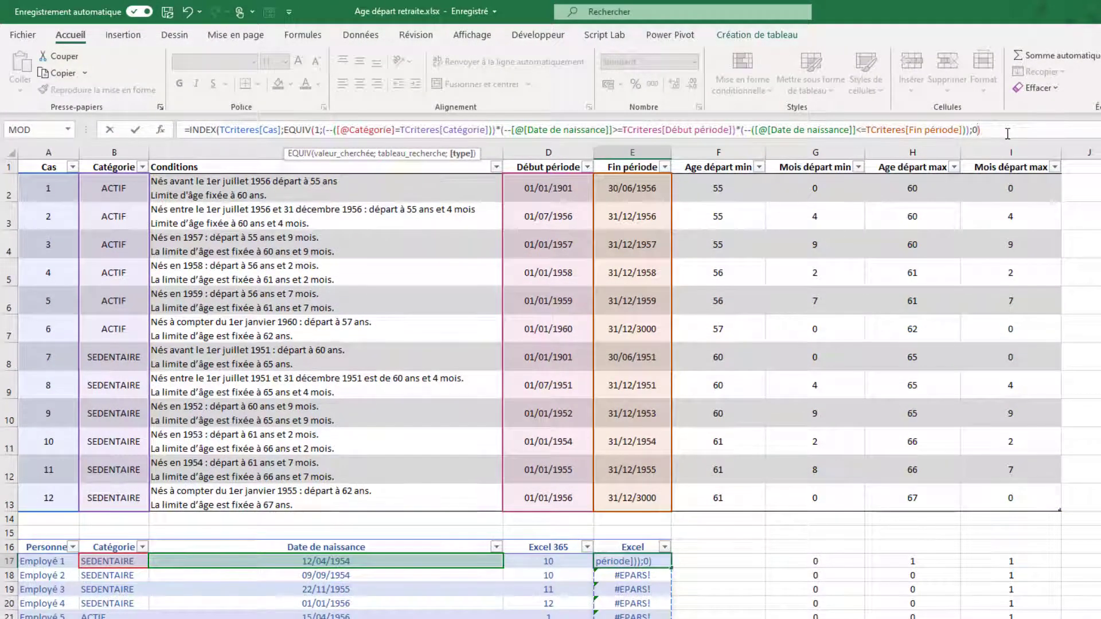
key(Right)
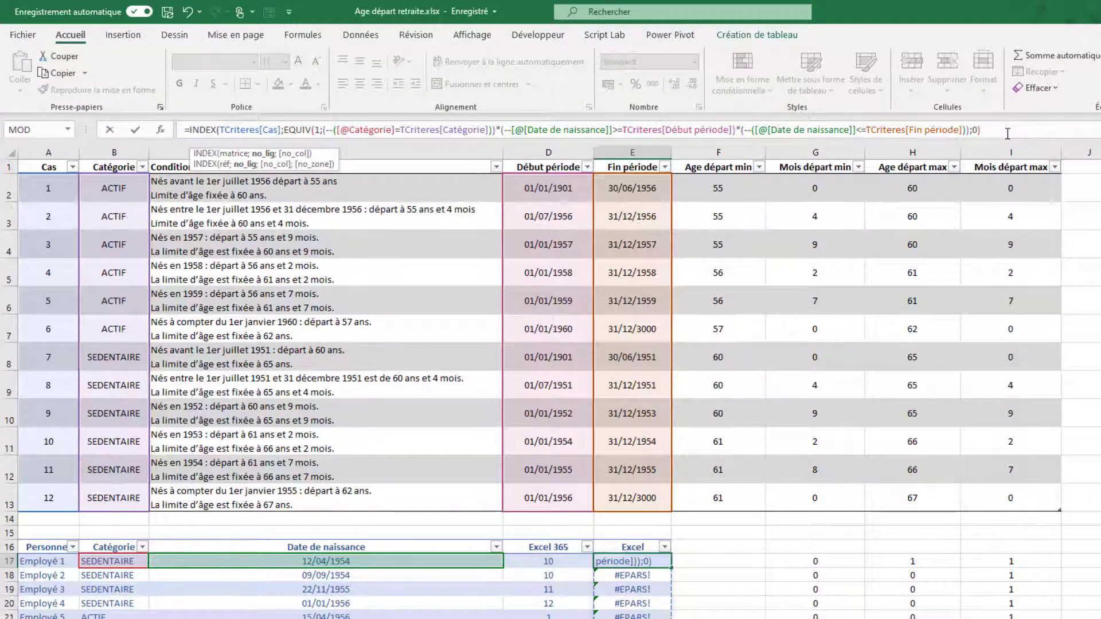
text())
key(Return)
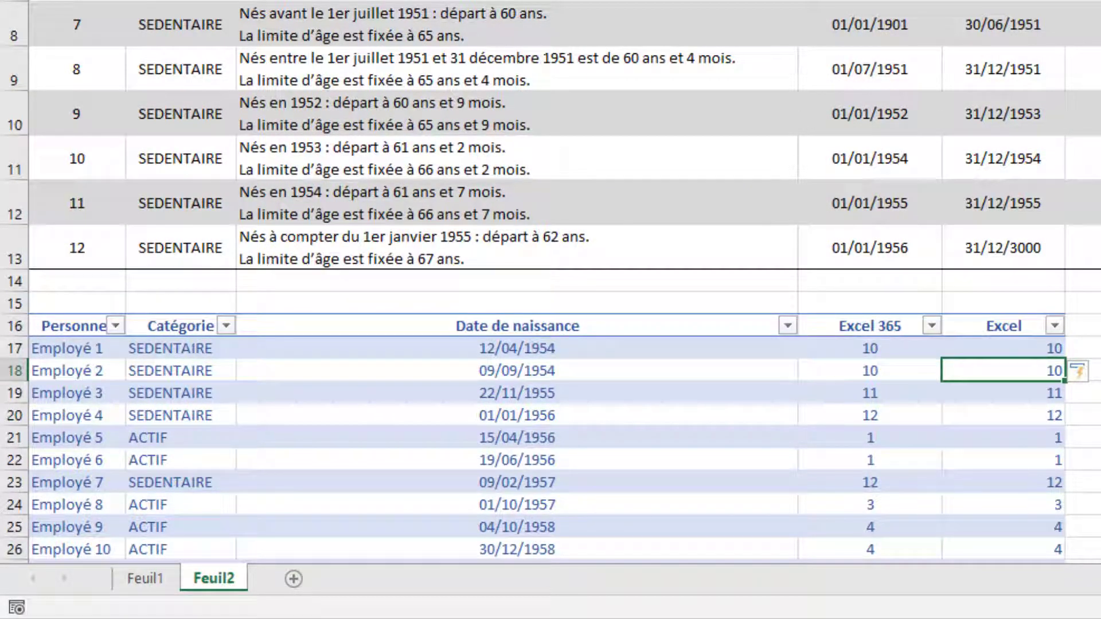
Reopen the E17 formula and validate it as an array formula.
key(Up)
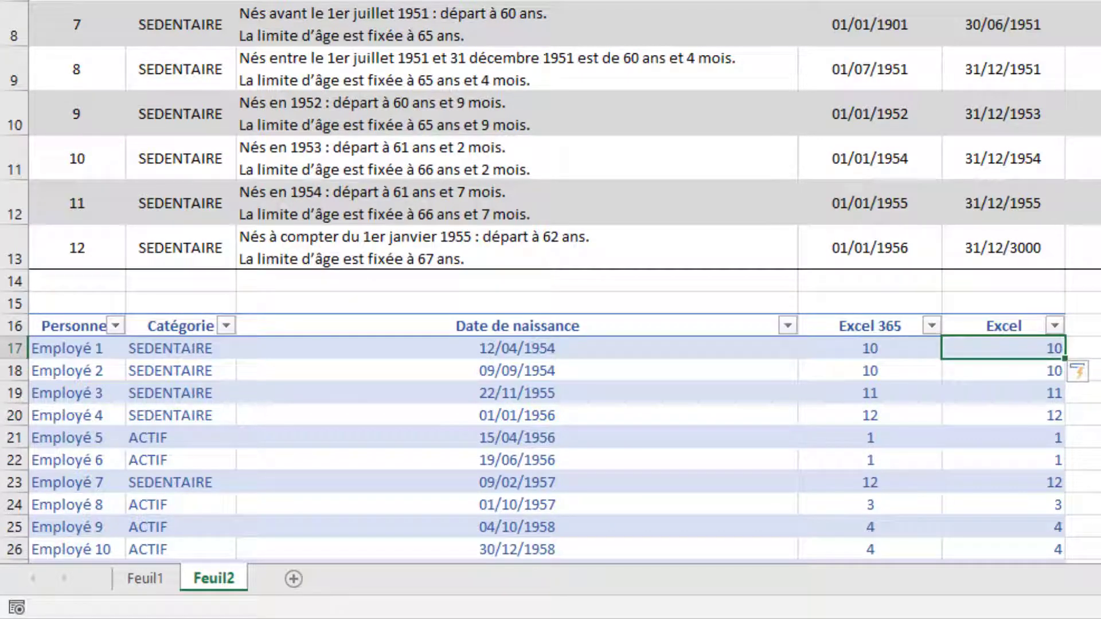
key(F2)
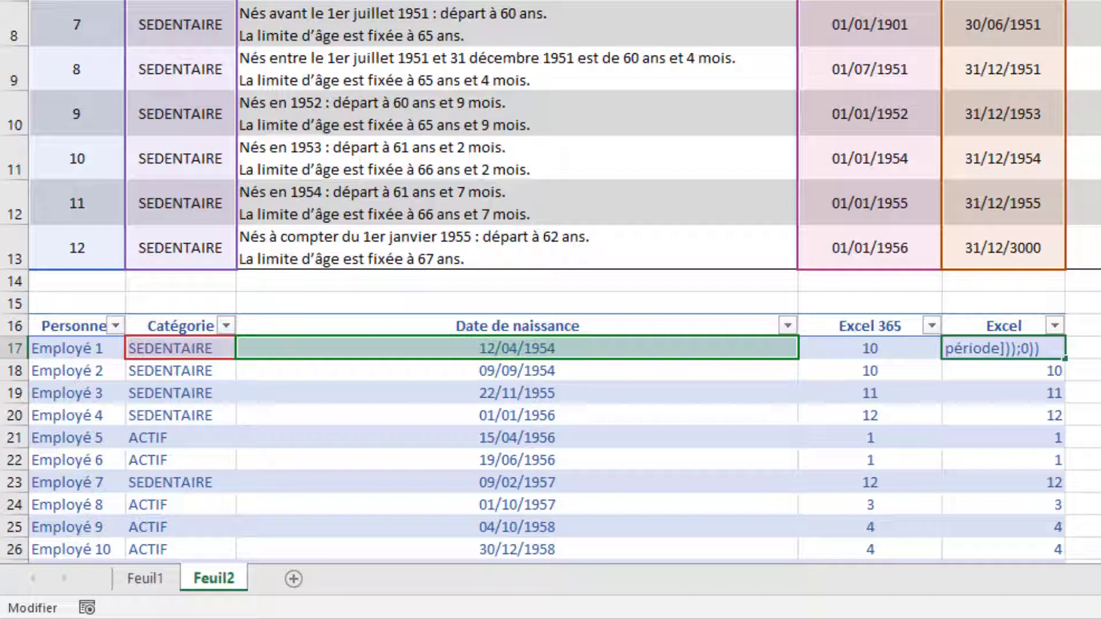
key(ctrl+shift+Return)
key(ctrl+shift+Return)
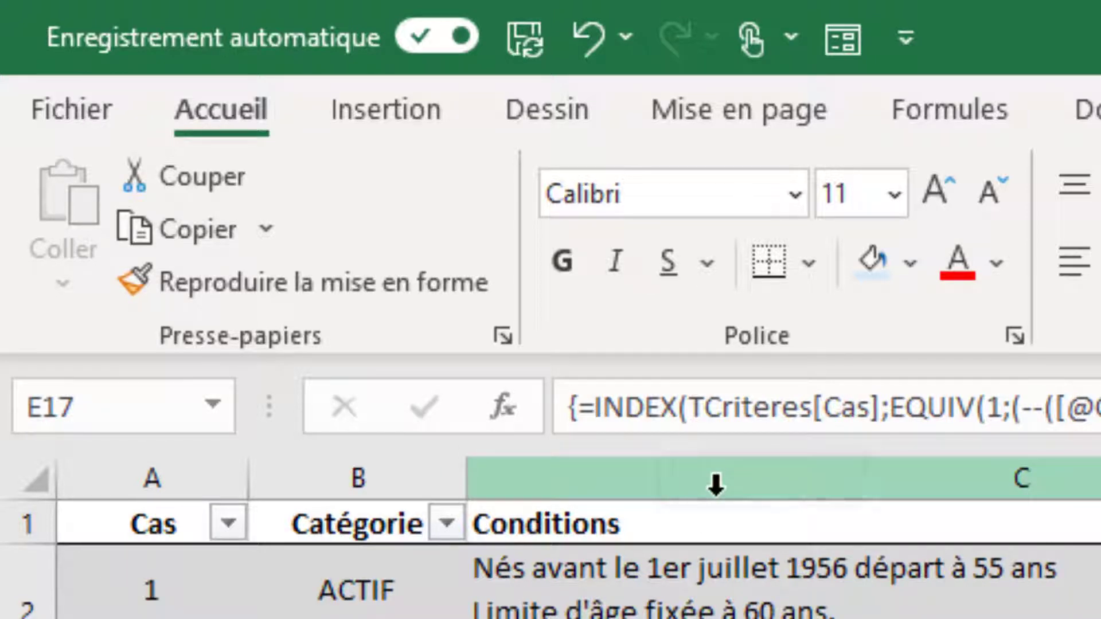
Validate the E17 formula as an ordinary formula, and convert it back to an array formula.
click(760, 412)
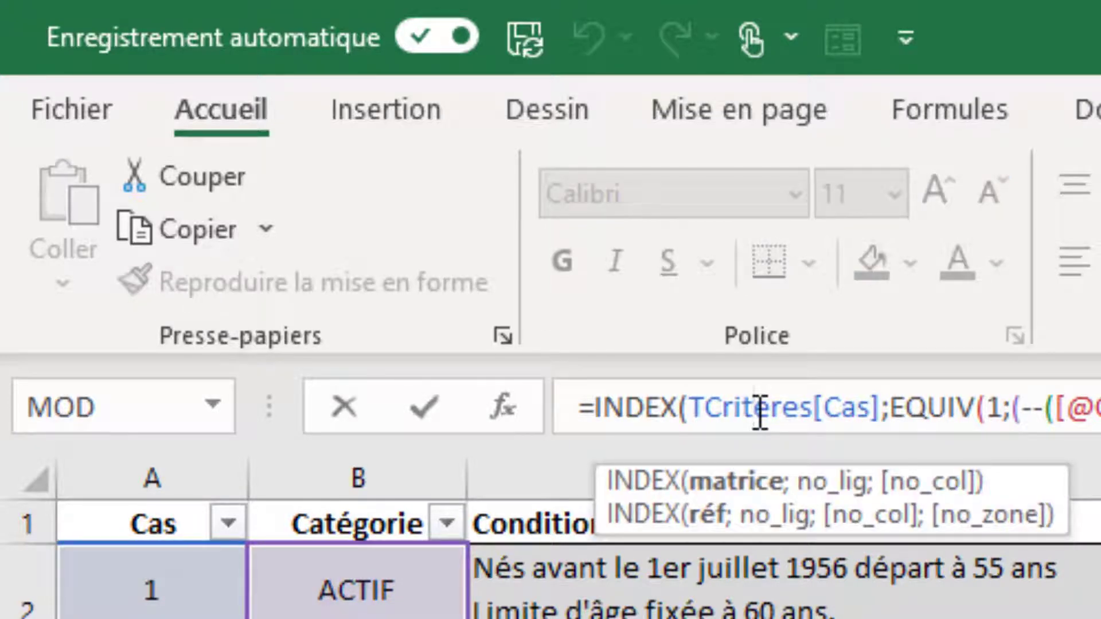
key(ctrl+shift+Return)
key(Up)
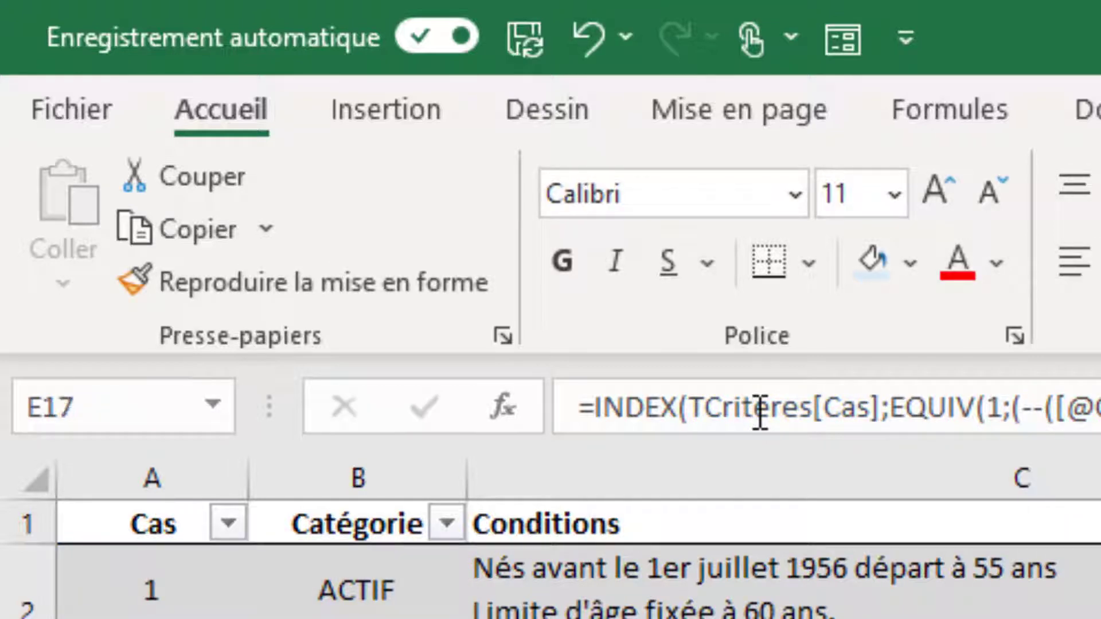
click(826, 410)
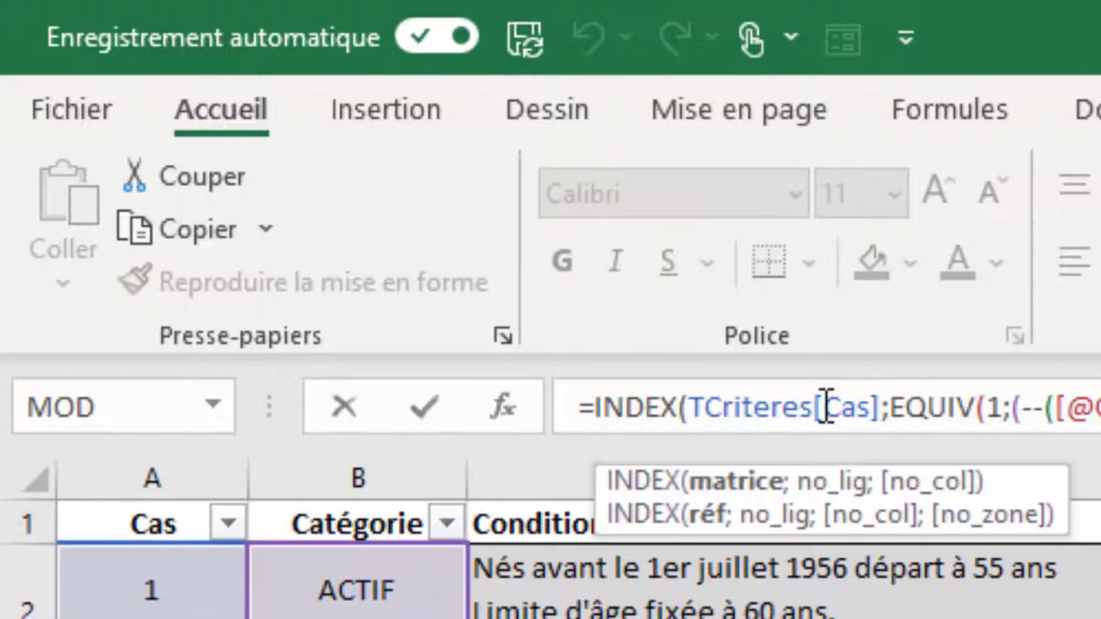
key(ctrl+shift+Return)
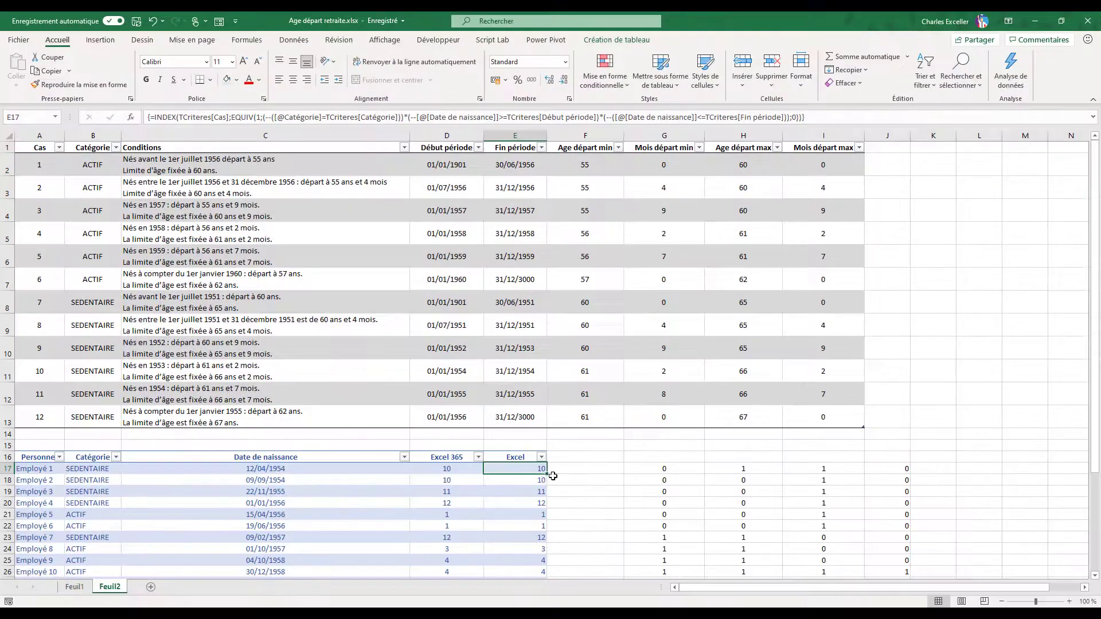
Delete the helper condition arrays in G17:J28 beside the employee table.
click(653, 468)
key(ctrl+shift+Down)
key(ctrl+shift+Right)
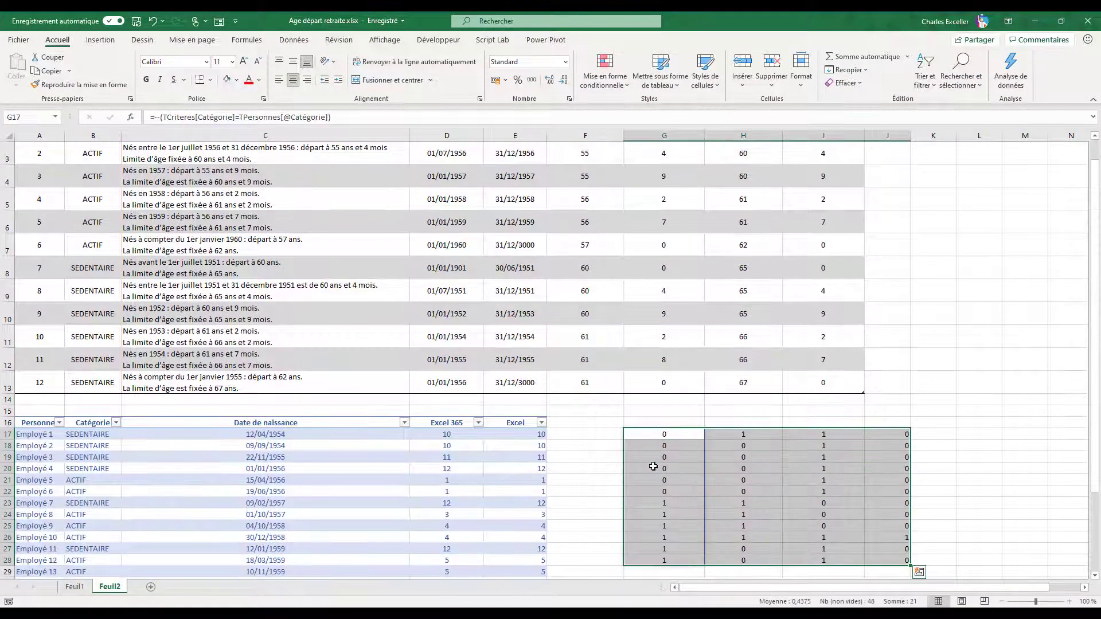
key(Delete)
Add an "Age minimal" column to the employee table by entering the header in F16.
key(Up)
key(Left)
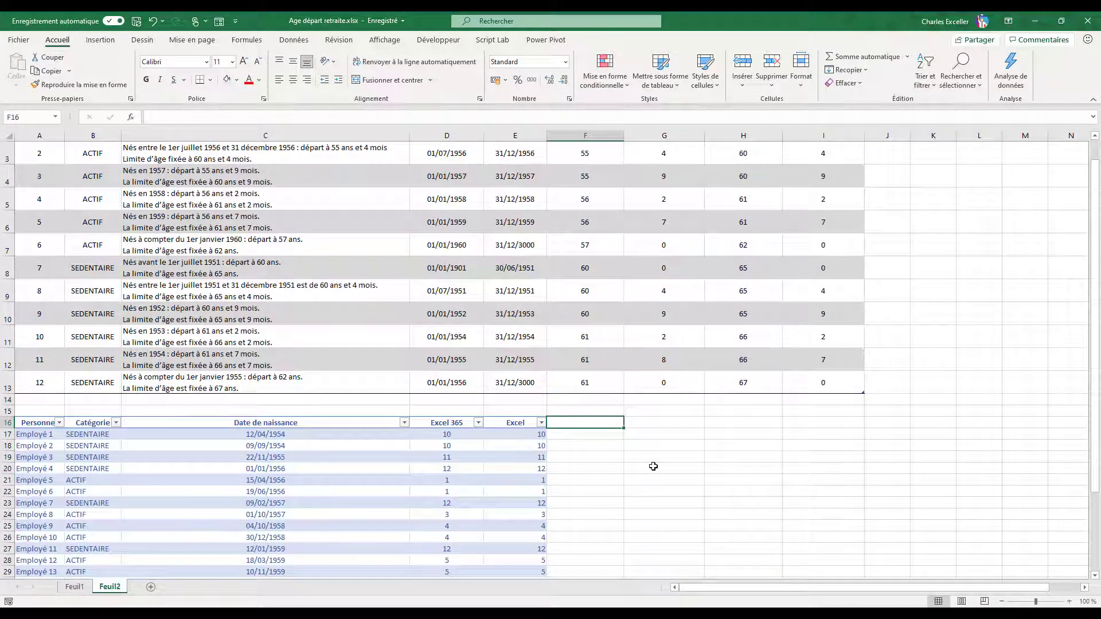
scroll(653, 466, up, 1)
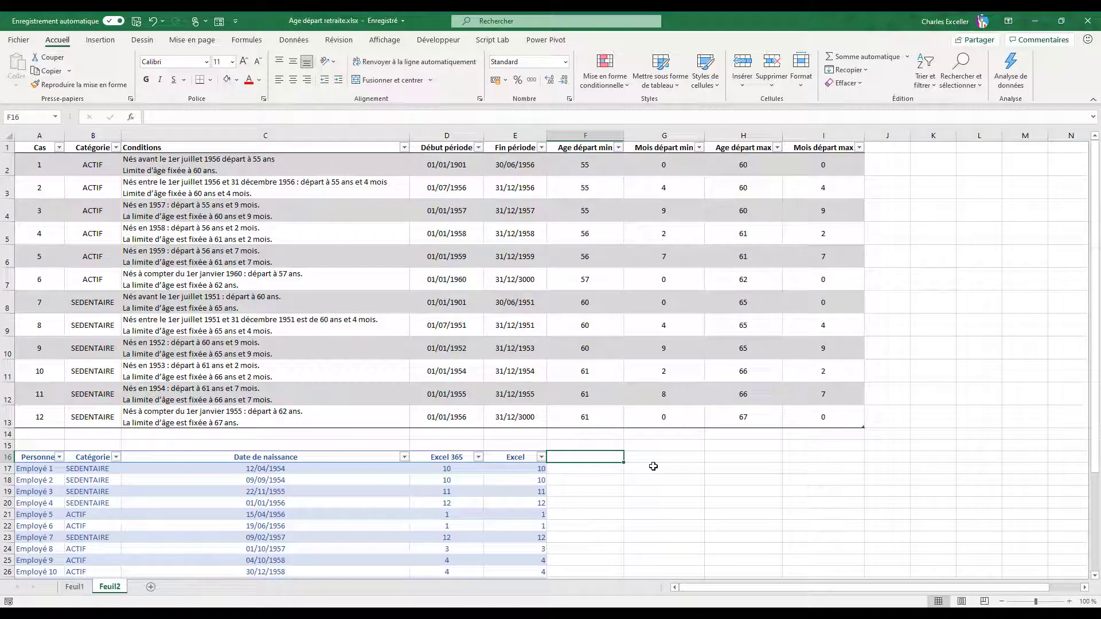
text(Age minimal)
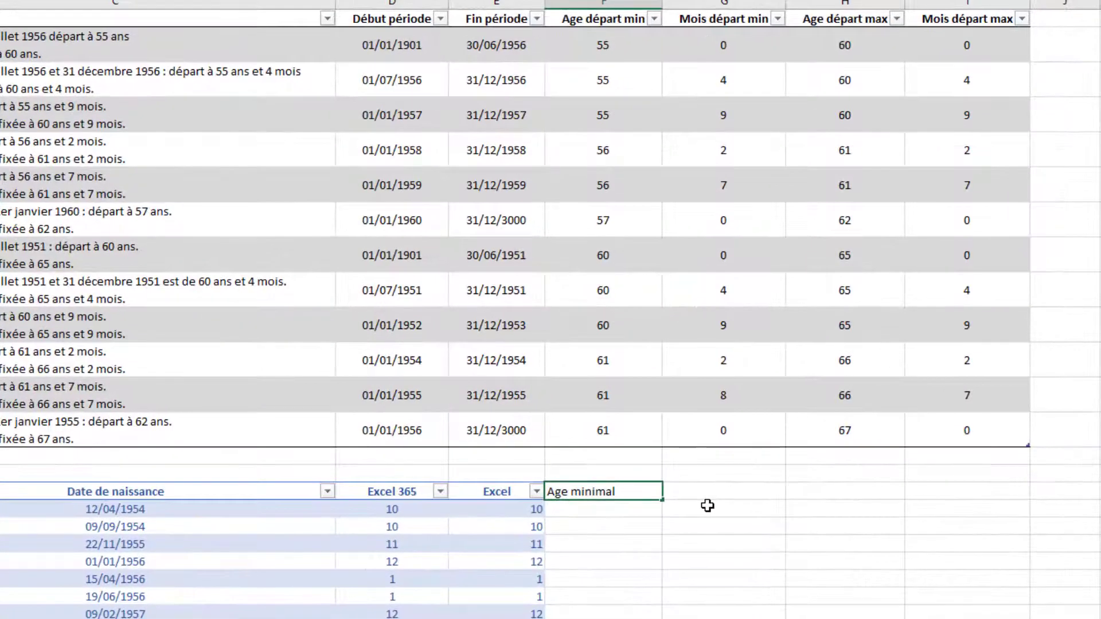
key(Return)
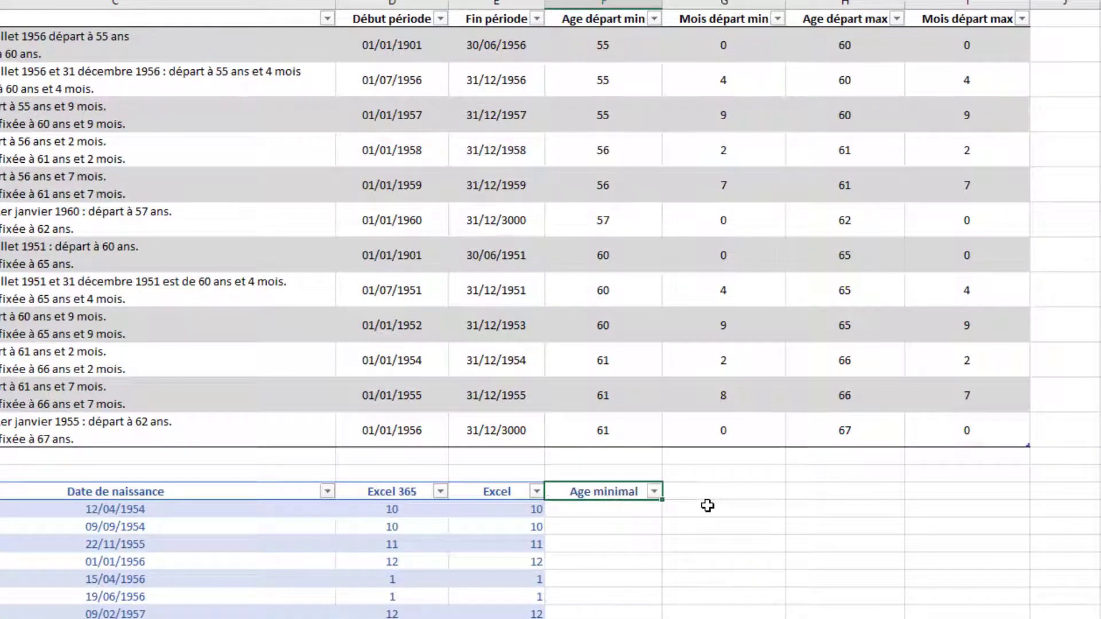
text(=re)
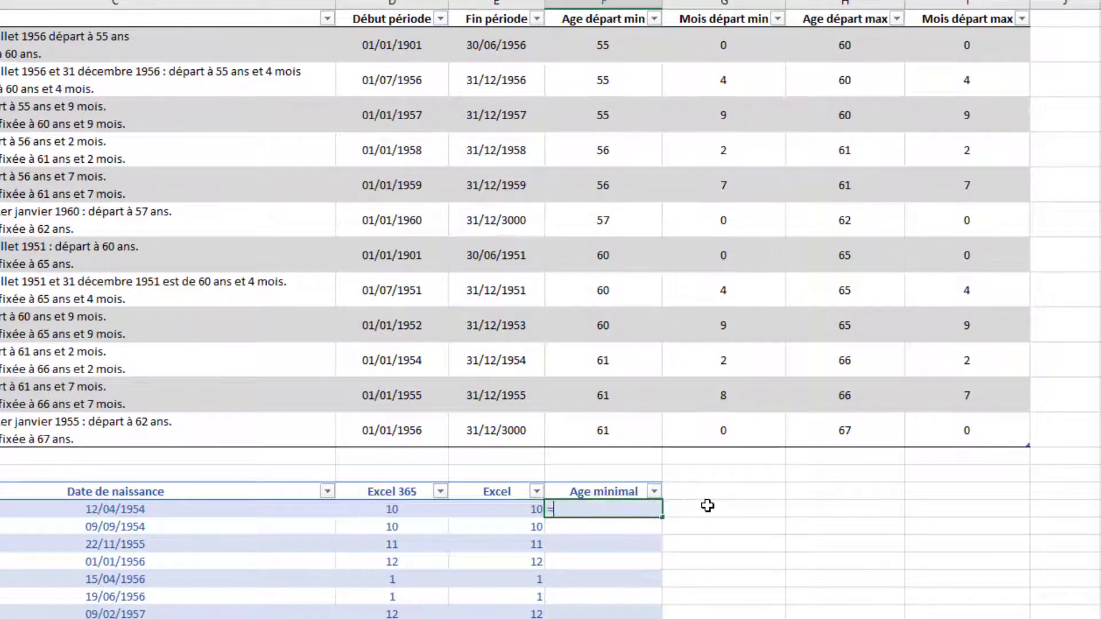
key(Down)
key(Down)
key(Tab)
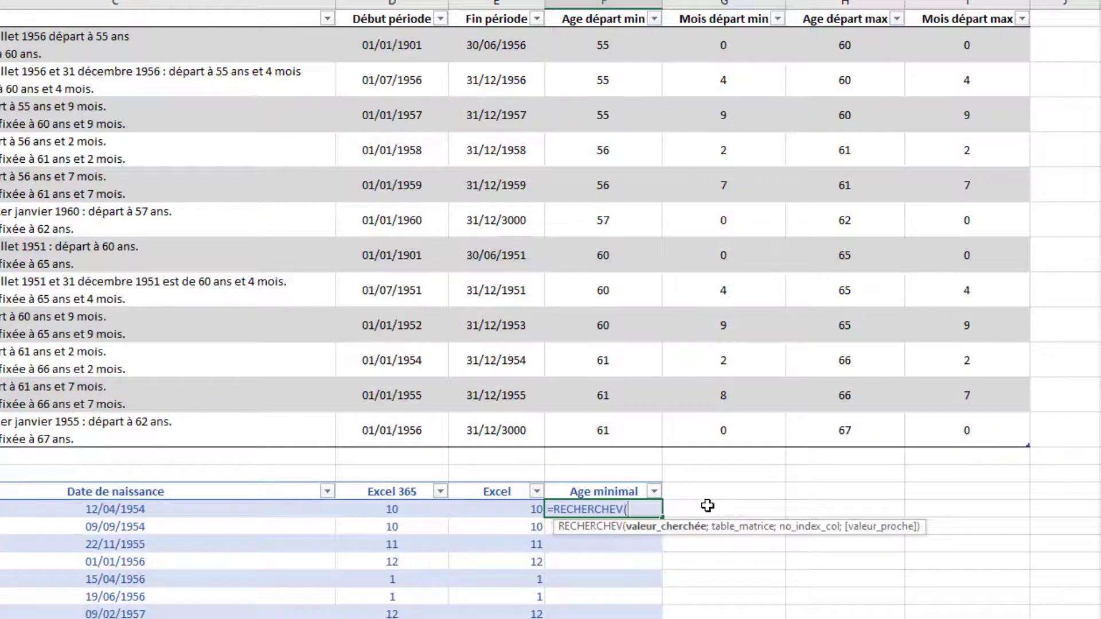
key(Left)
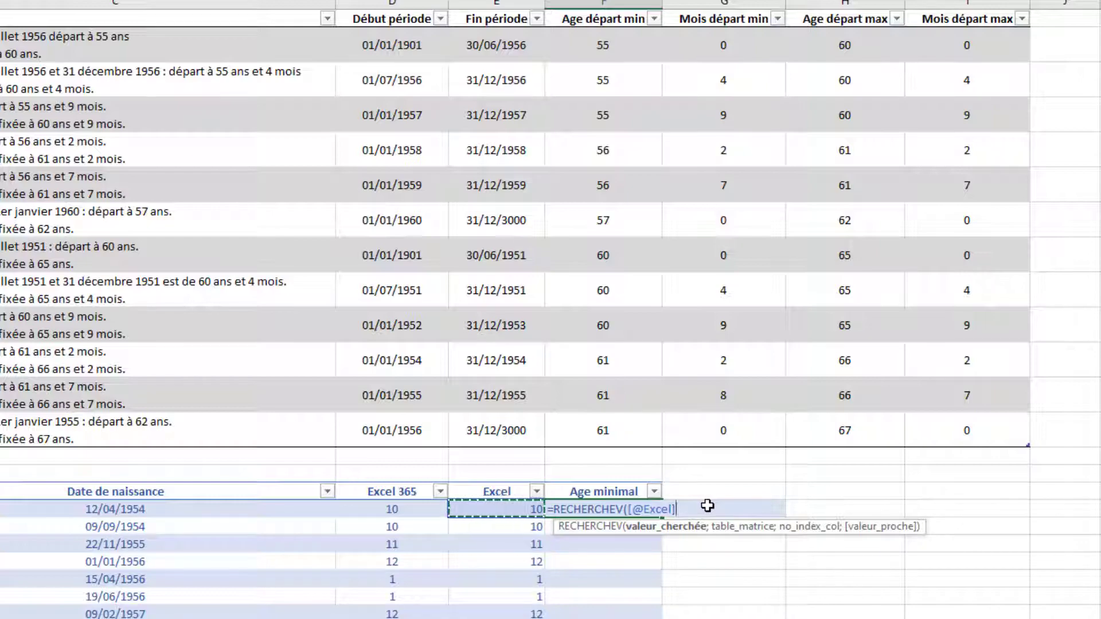
text(;)
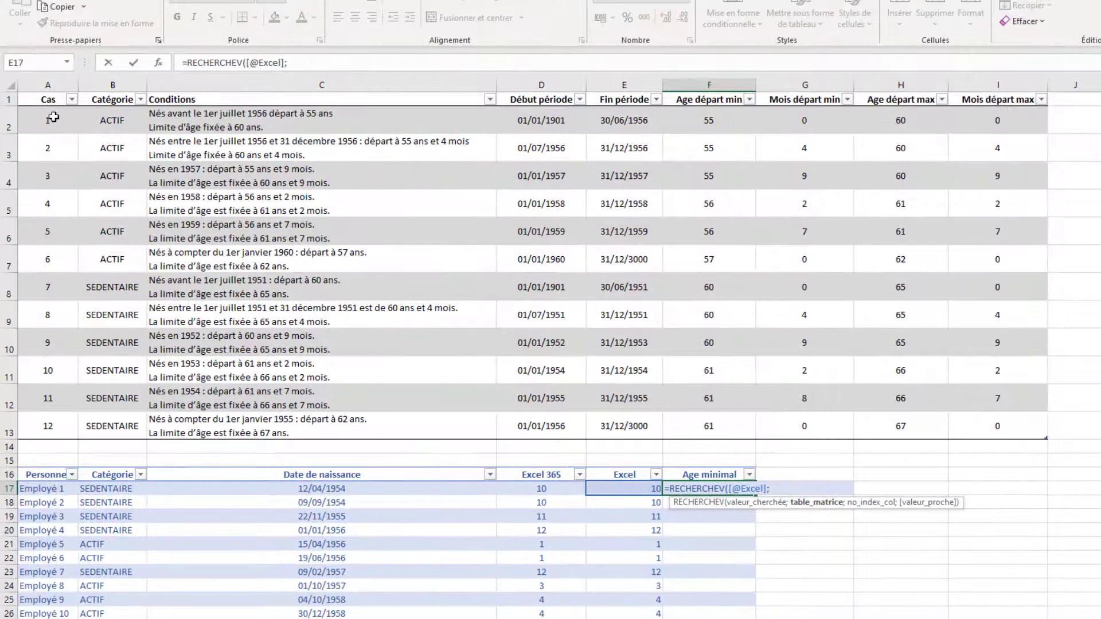
Complete RECHERCHEV with the TCriteres table, column index 6 and FAUX for an exact match, and enter it in F17.
drag(53, 117, 541, 401)
drag(707, 462, 966, 430)
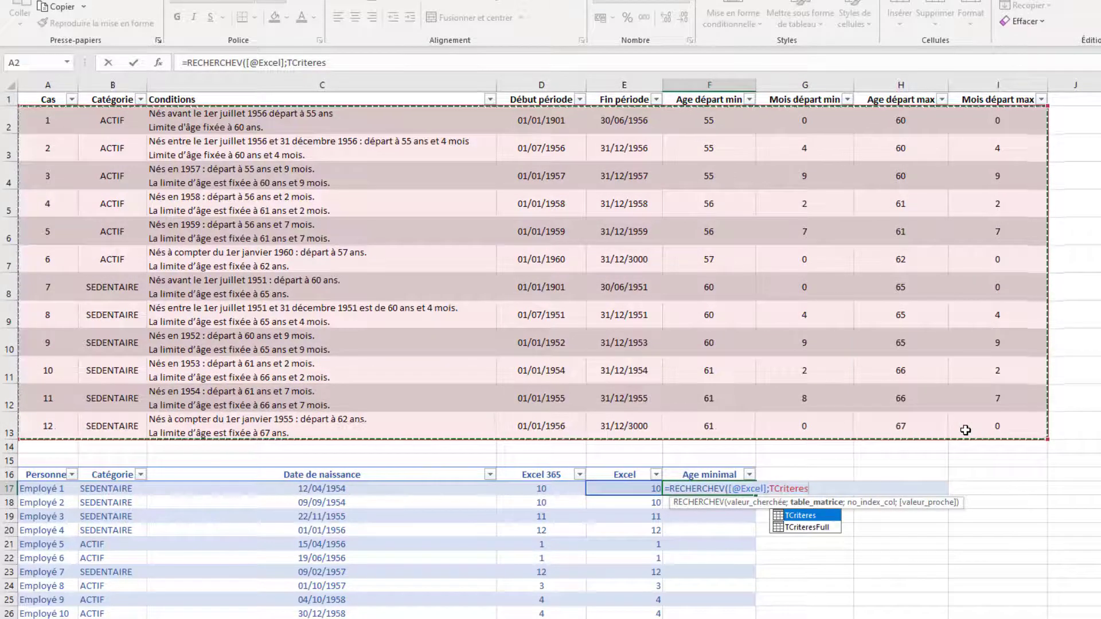
text(;)
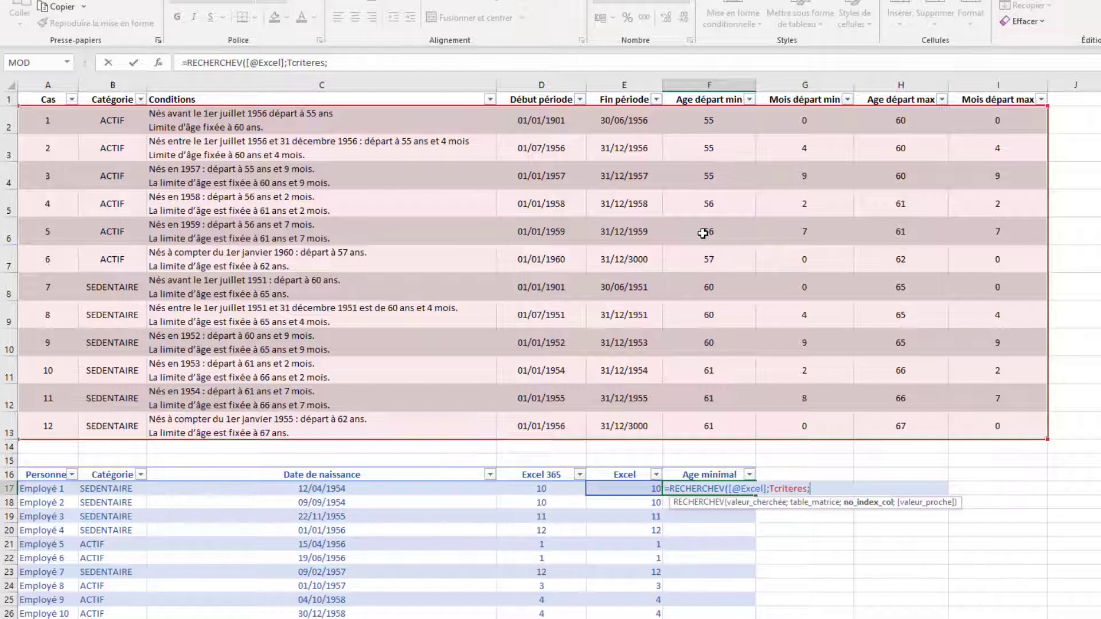
text(;)
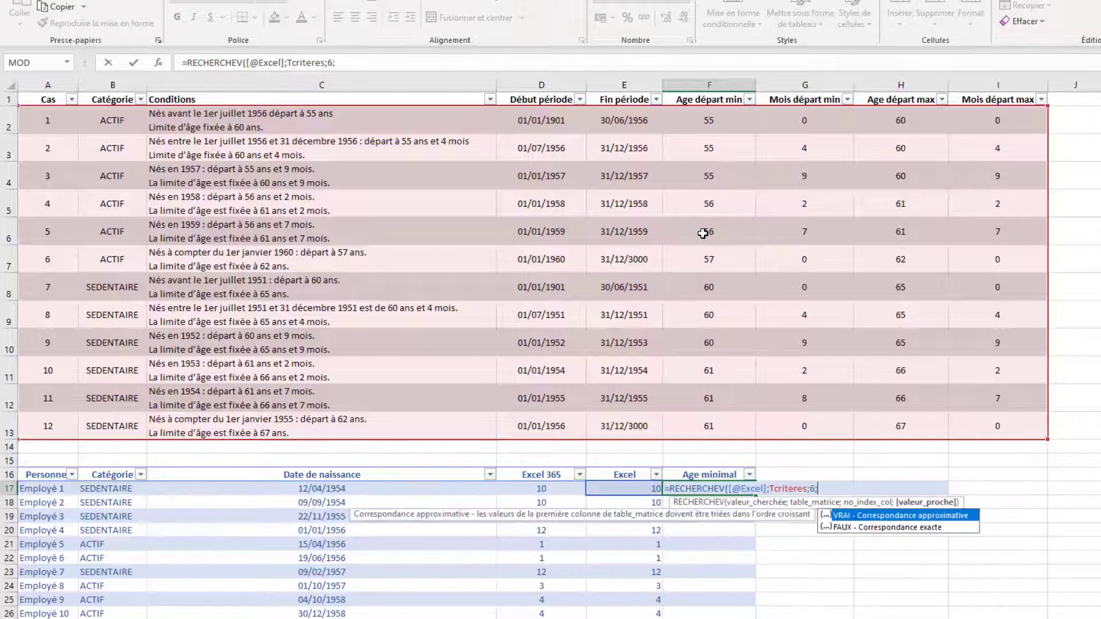
key(Down)
key(Tab)
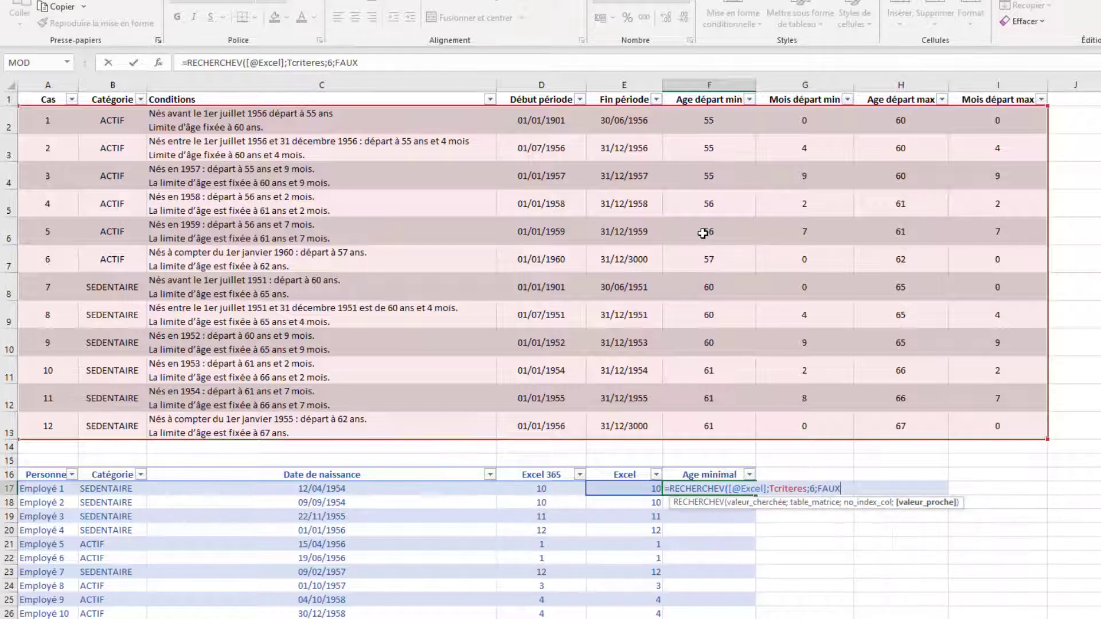
text())
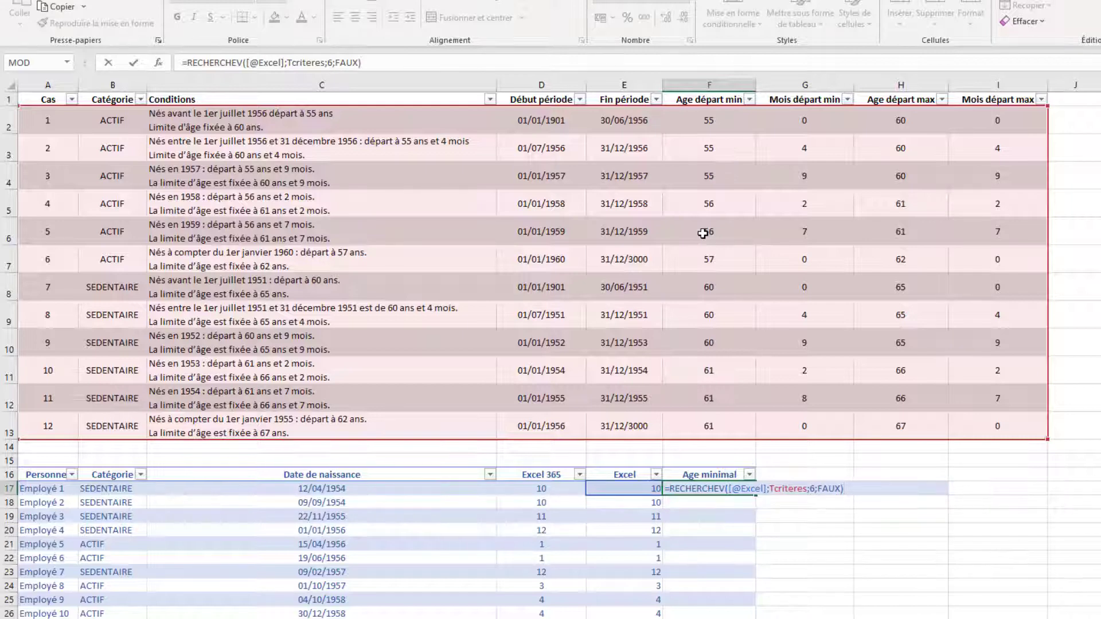
key(Return)
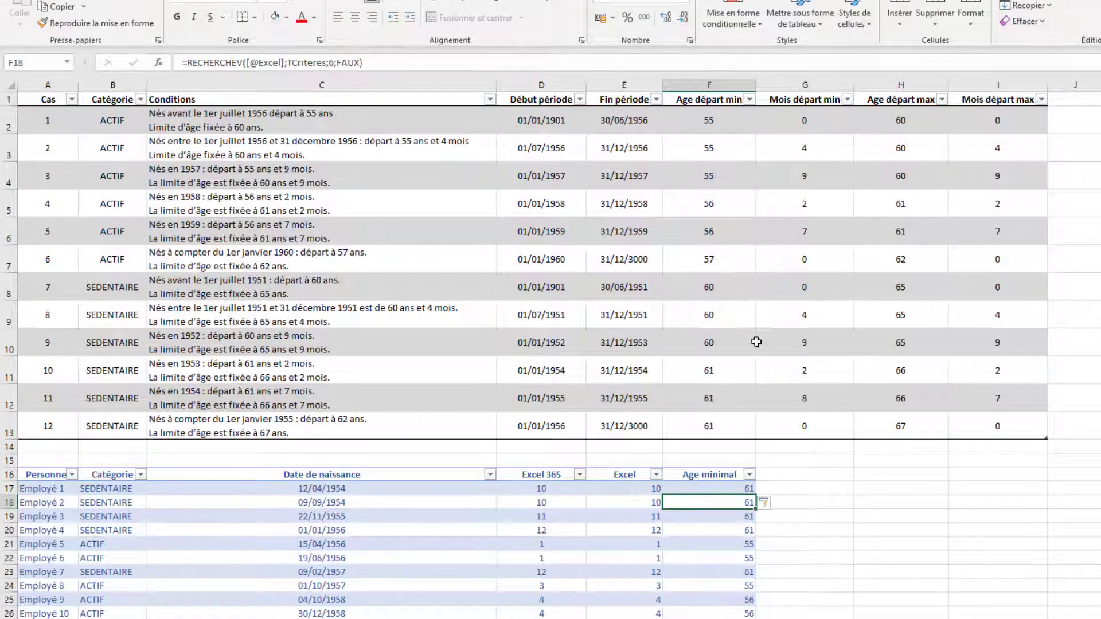
click(707, 487)
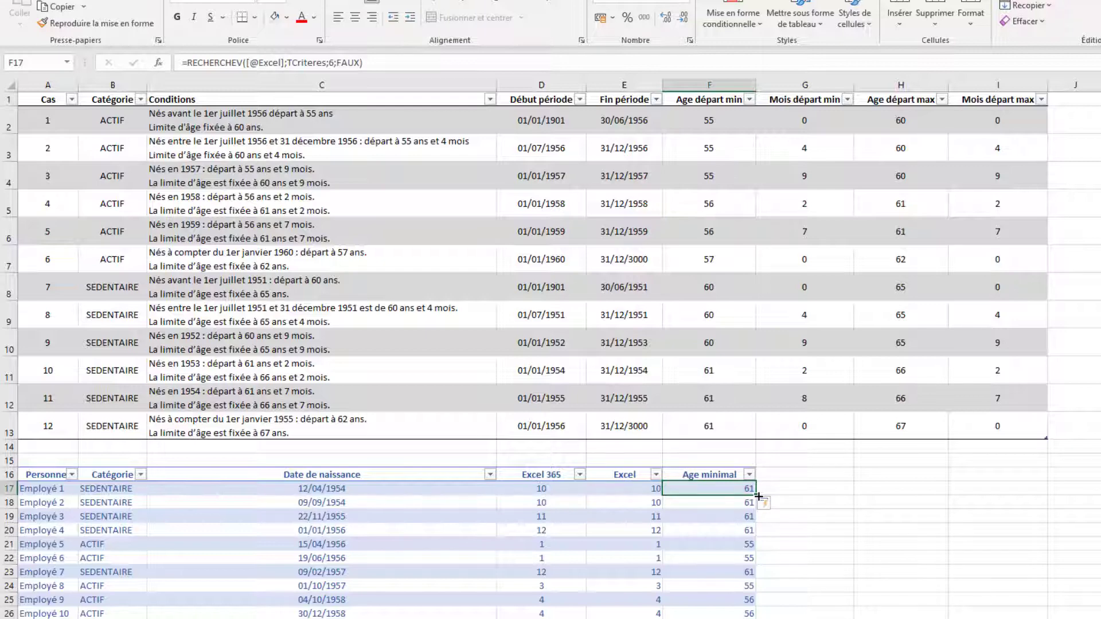
Add a "Mois minimal" column to the employee table by entering the header in G16.
click(800, 471)
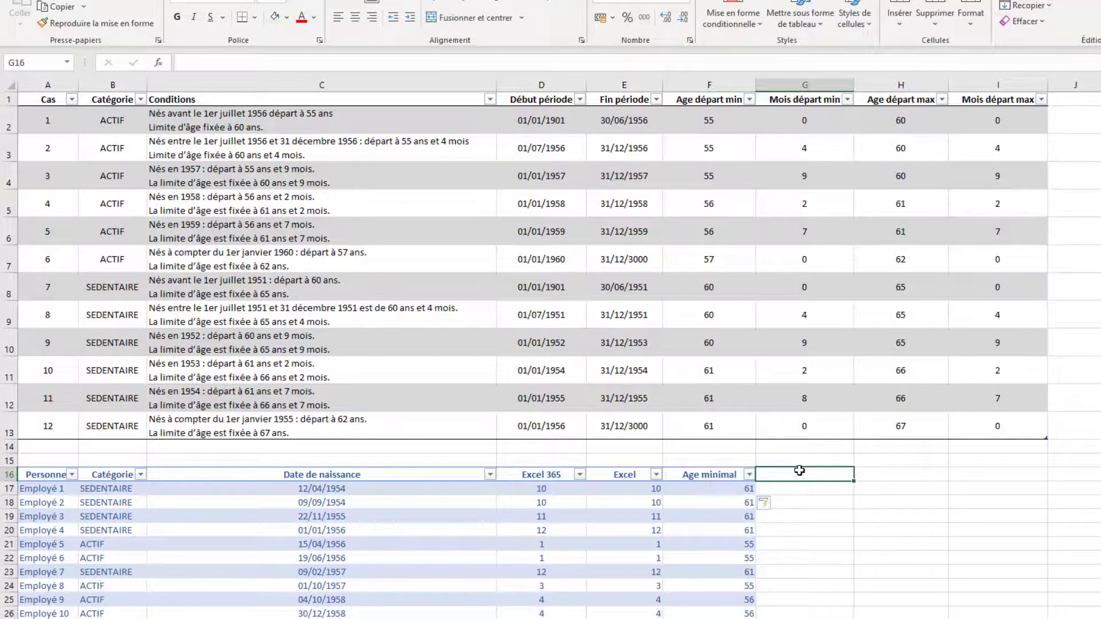
text(;)
key(BackSpace)
text(M)
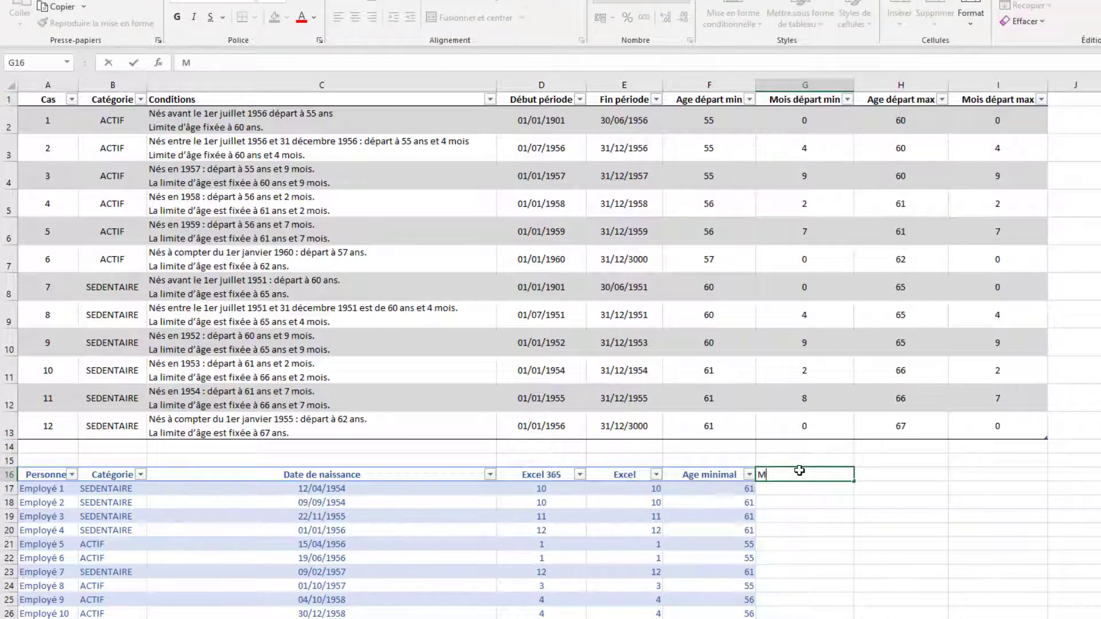
text(oinminimal)
key(Return)
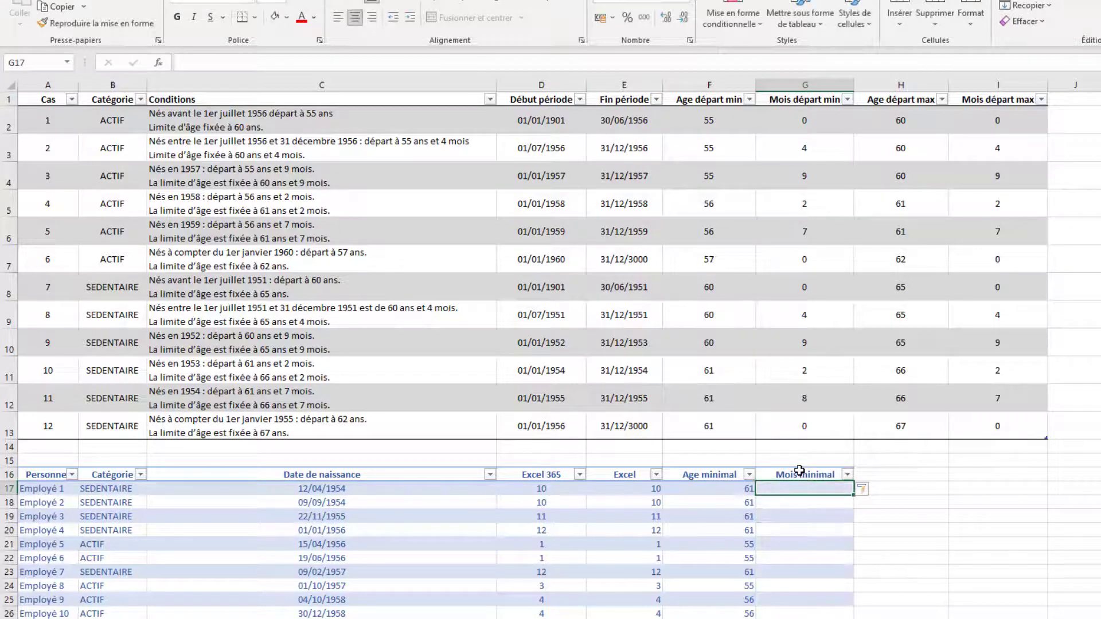
Copy the RECHERCHEV formula from F17 into G17 under "Mois minimal" and set its column index to 7.
key(Left)
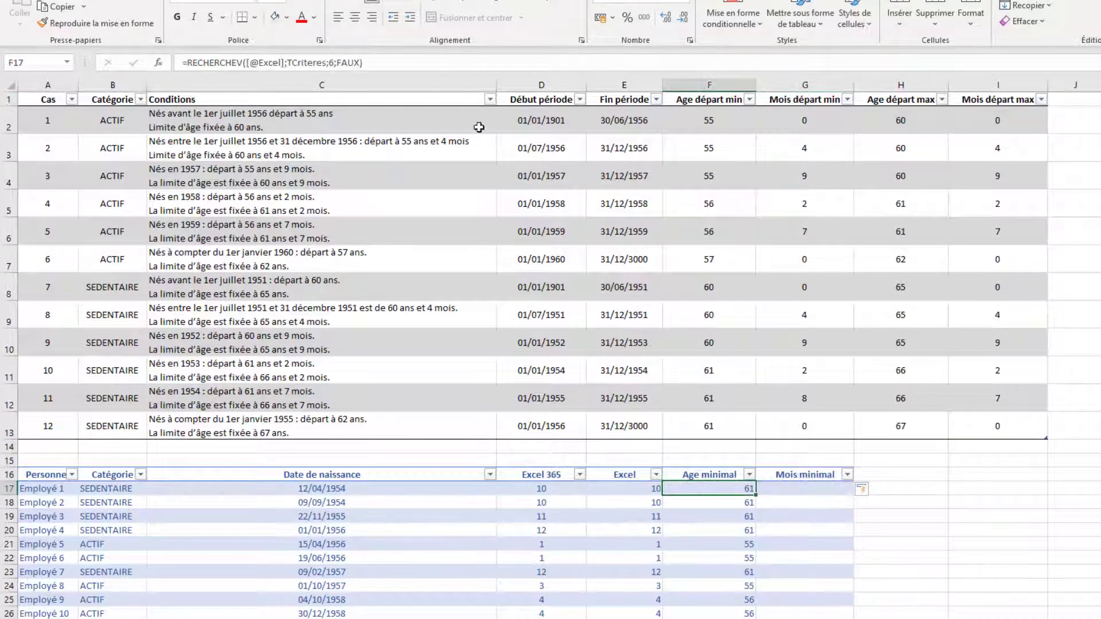
click(386, 62)
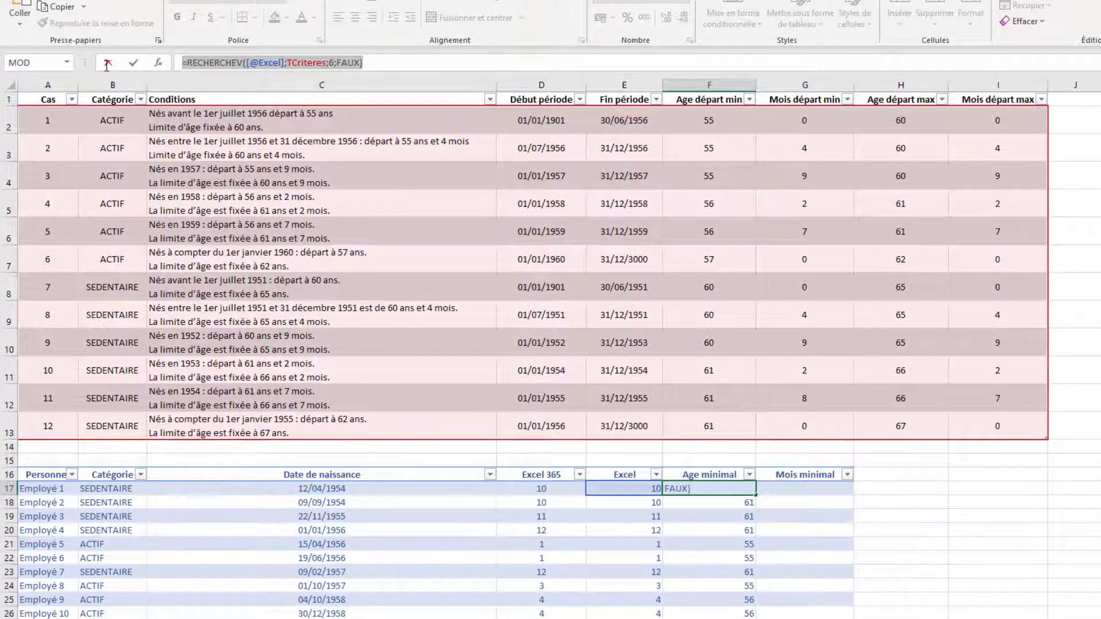
key(Escape)
click(812, 491)
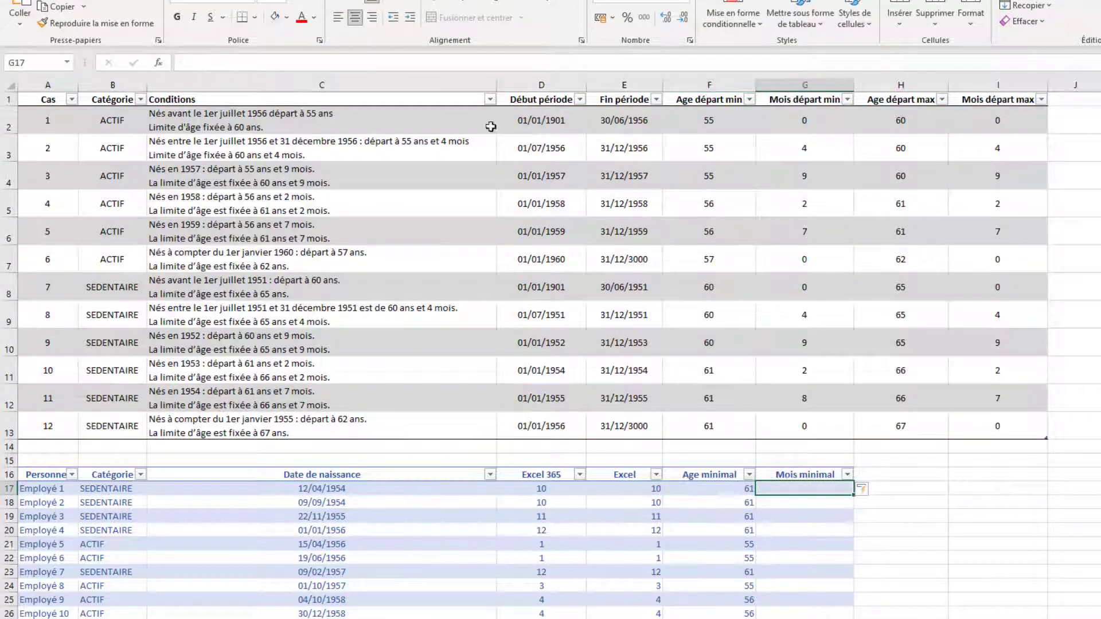
click(367, 64)
key(ctrl+v)
click(331, 63)
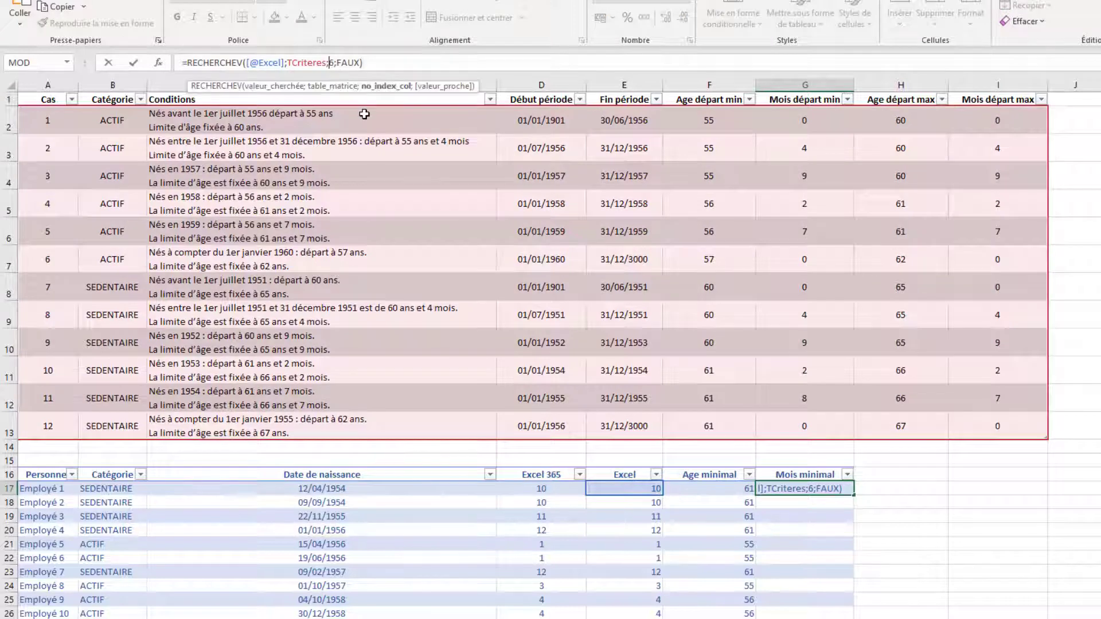
key(Delete)
text(7)
key(Return)
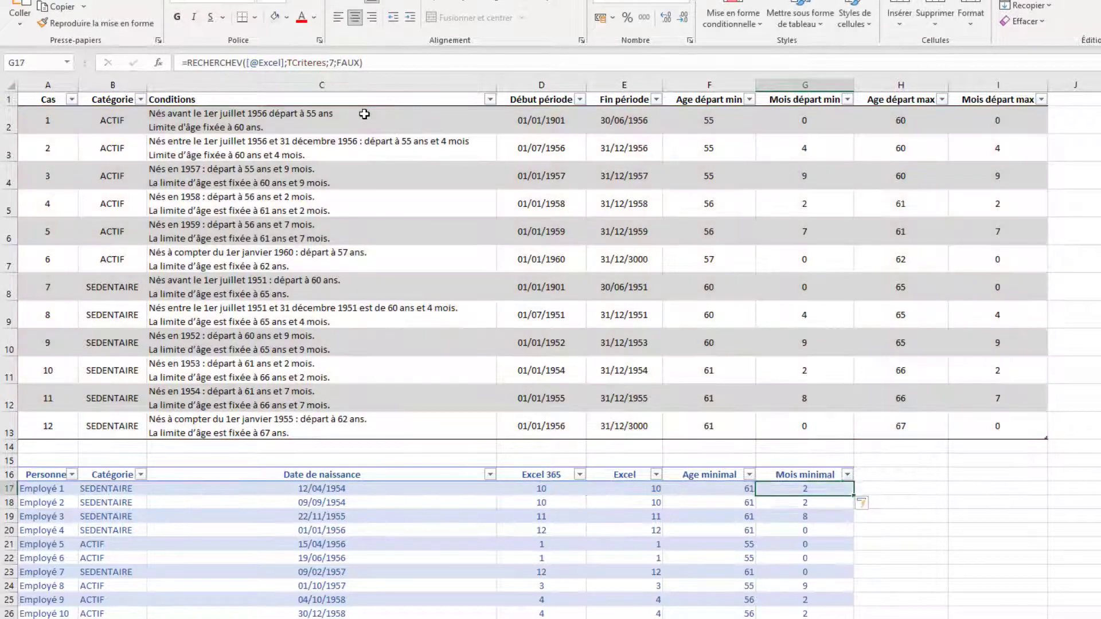
Add a "Date de départ" column to the employee table by entering the header in H16.
key(Right)
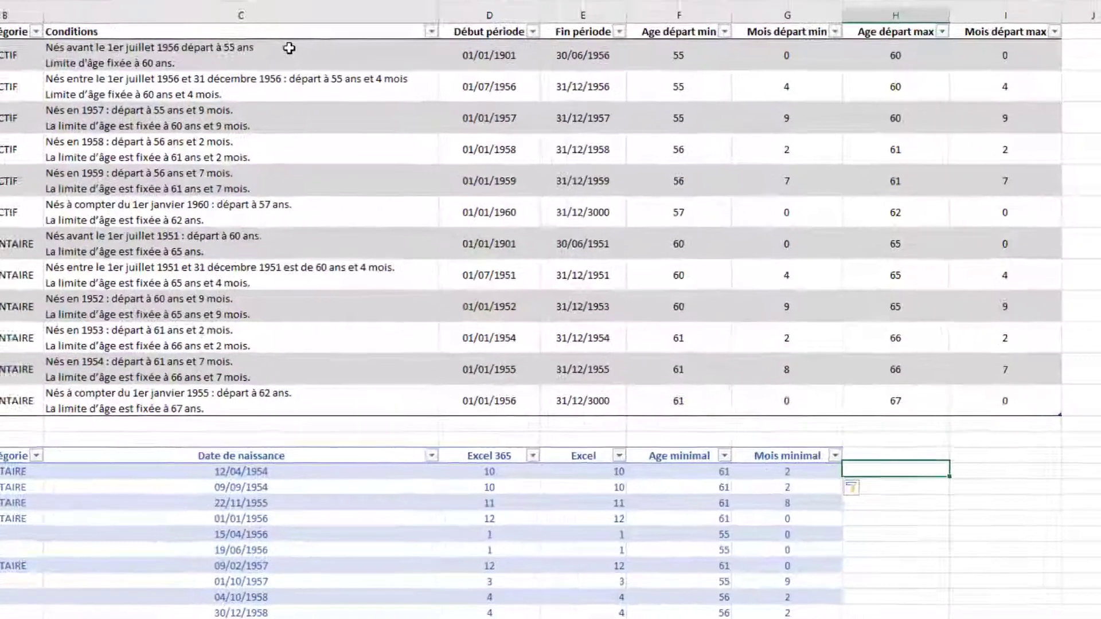
key(Up)
text(D)
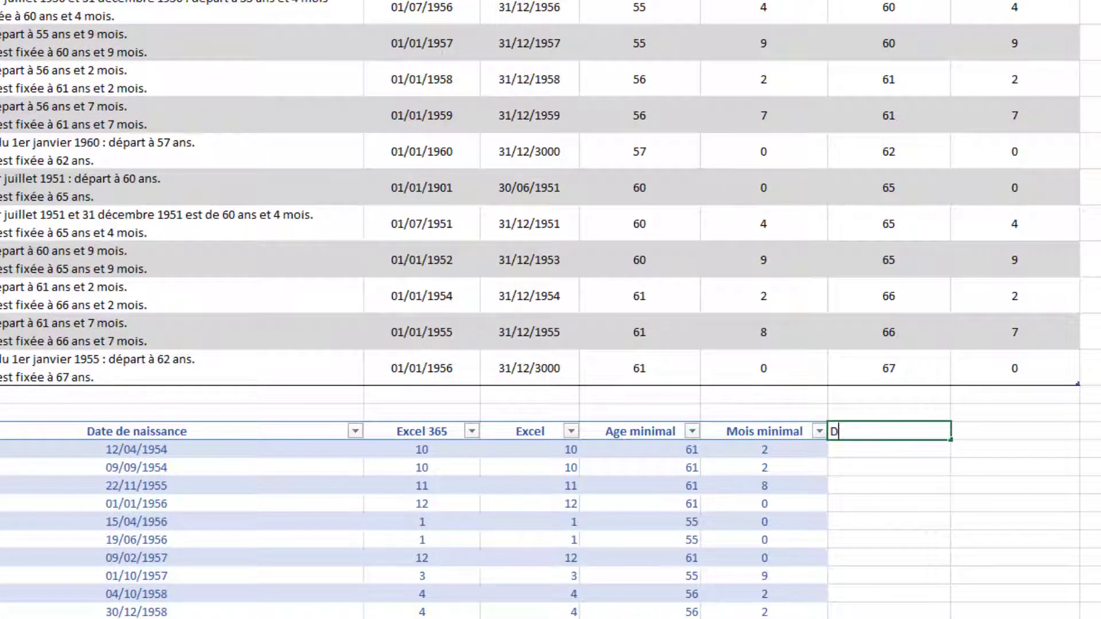
text(ate de dépar)
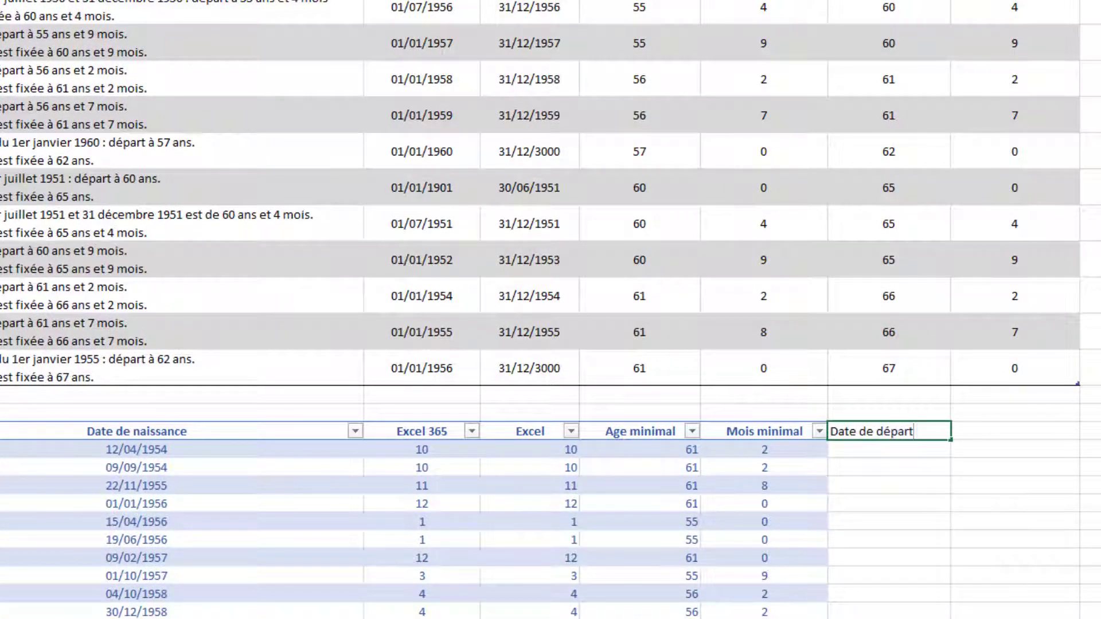
key(Return)
Start a DATE formula in H17 with ANNEE([@[Date de naissance]])+[@[Age minimal]] as the year argument.
text(=)
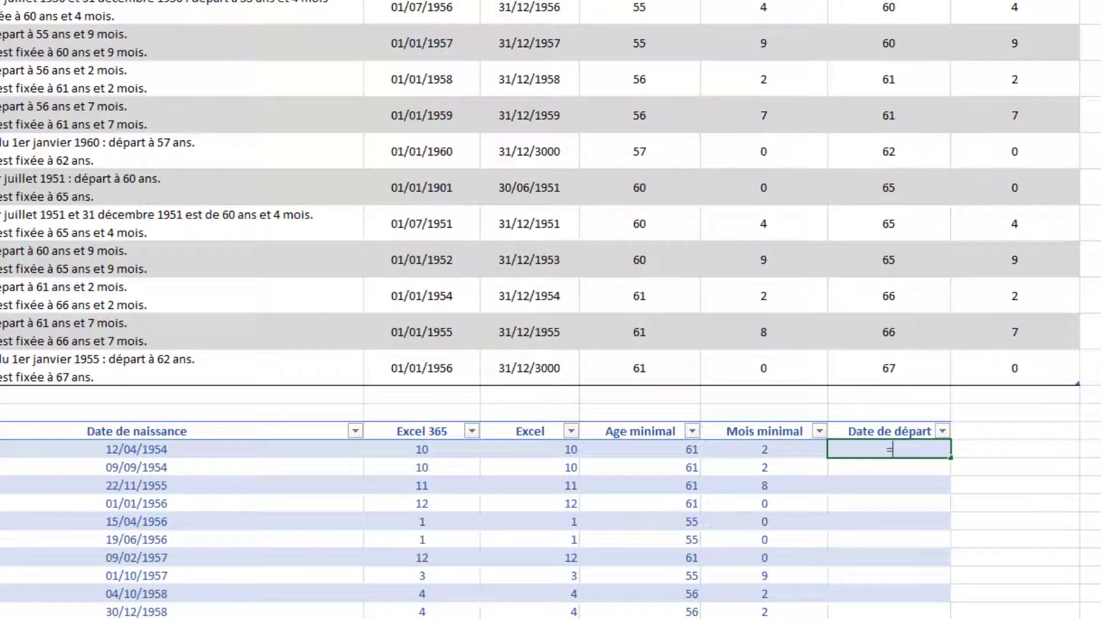
text(date()
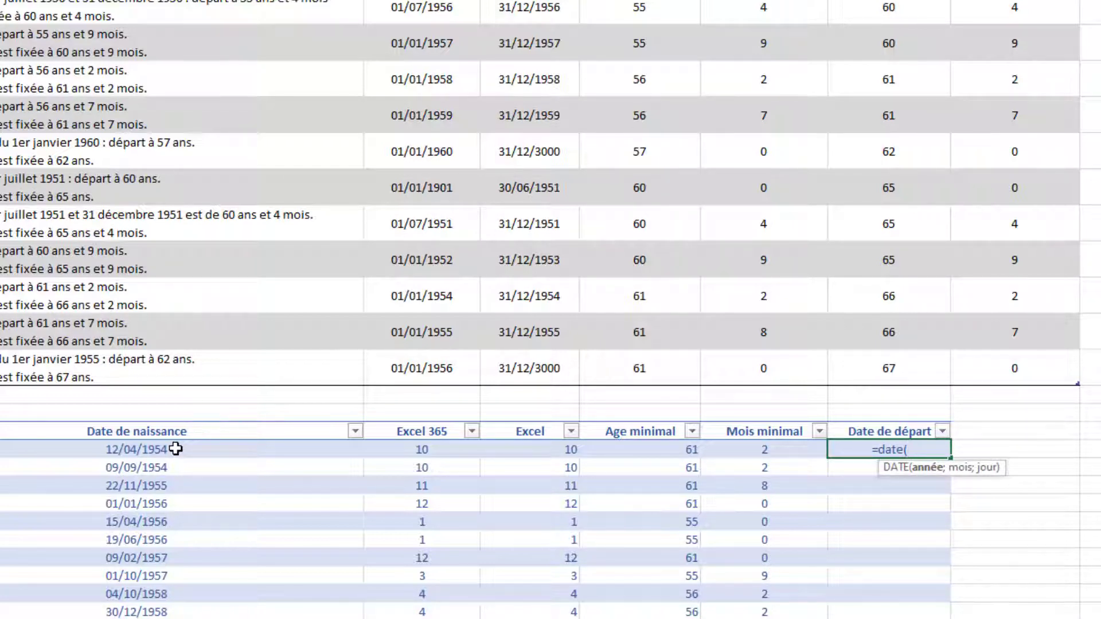
text(ann)
key(Tab)
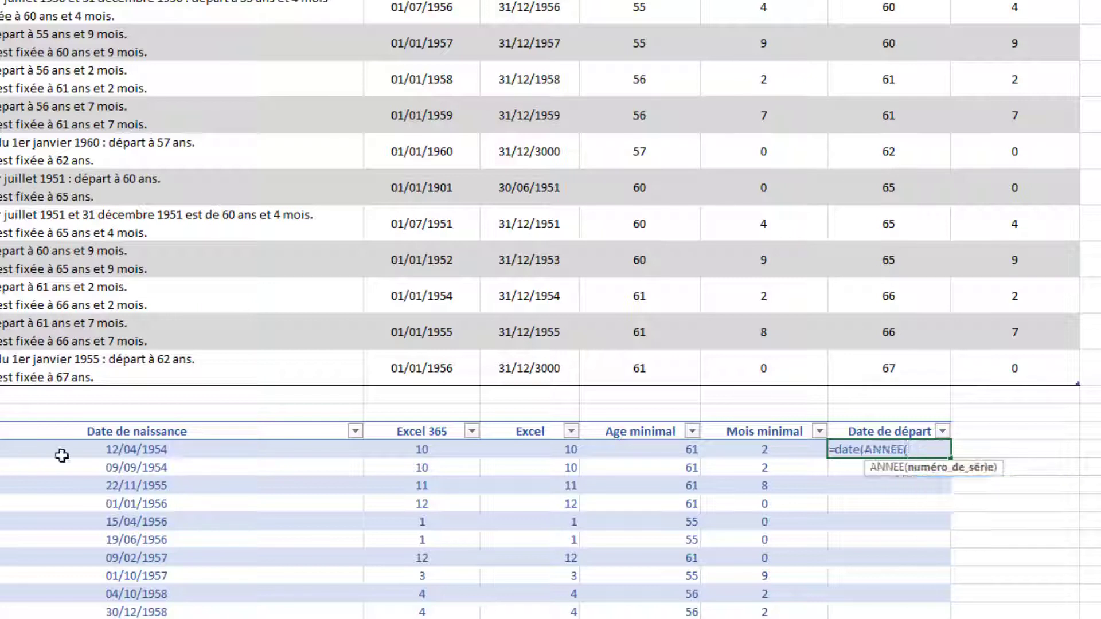
click(143, 450)
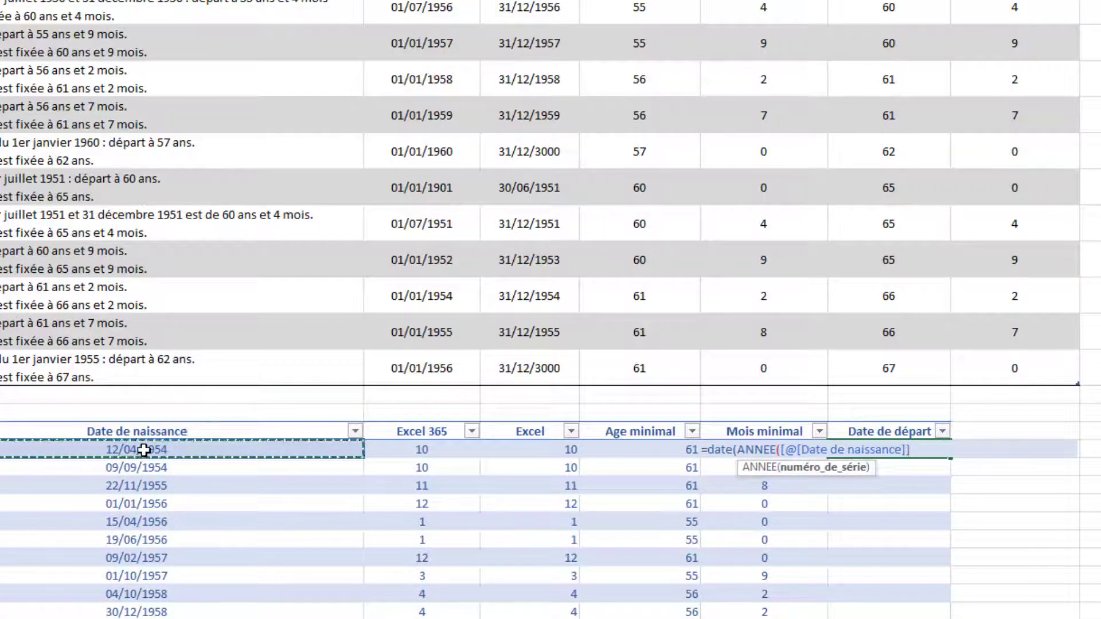
text())
text(;)
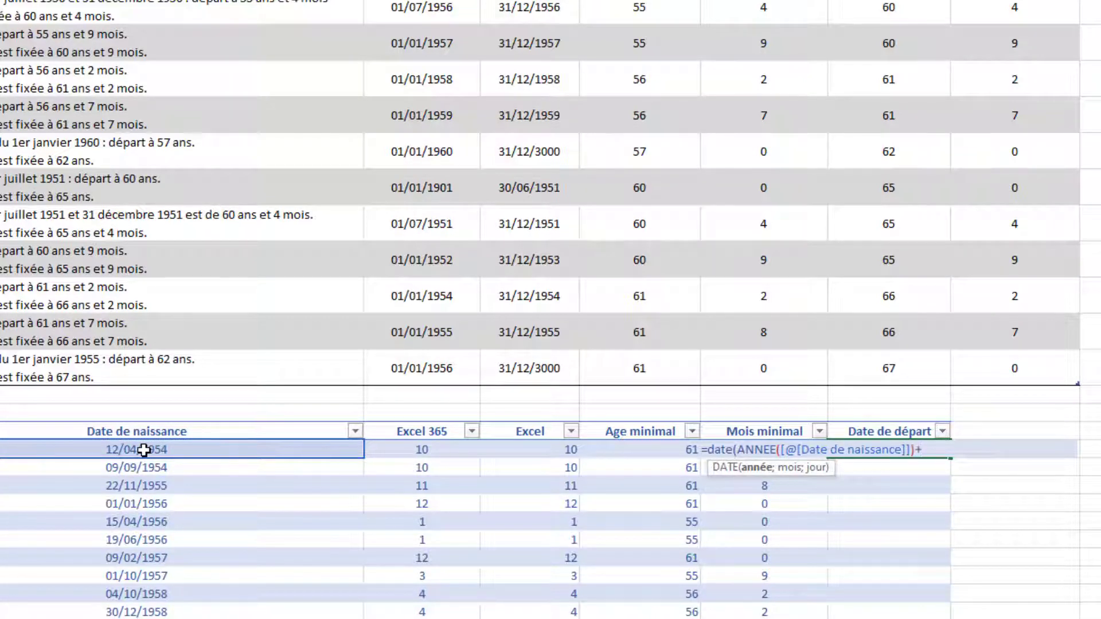
key(Down)
key(Left)
key(Up)
key(Left)
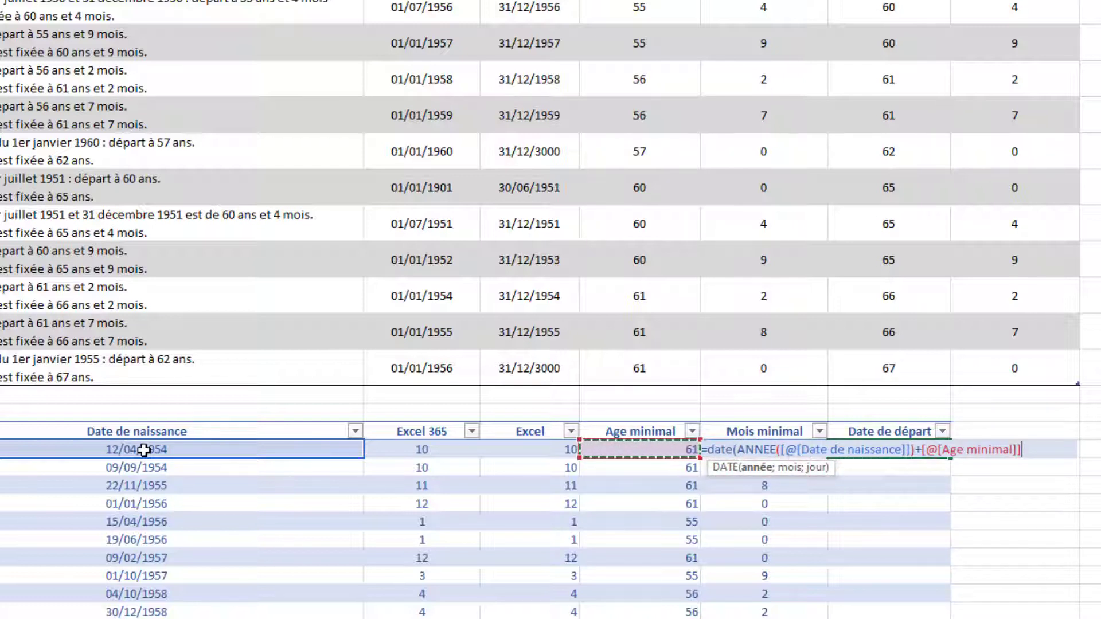
Add MOIS([@[Date de naissance]])+[@[Mois minimal]] as the month argument of the DATE formula.
text(;)
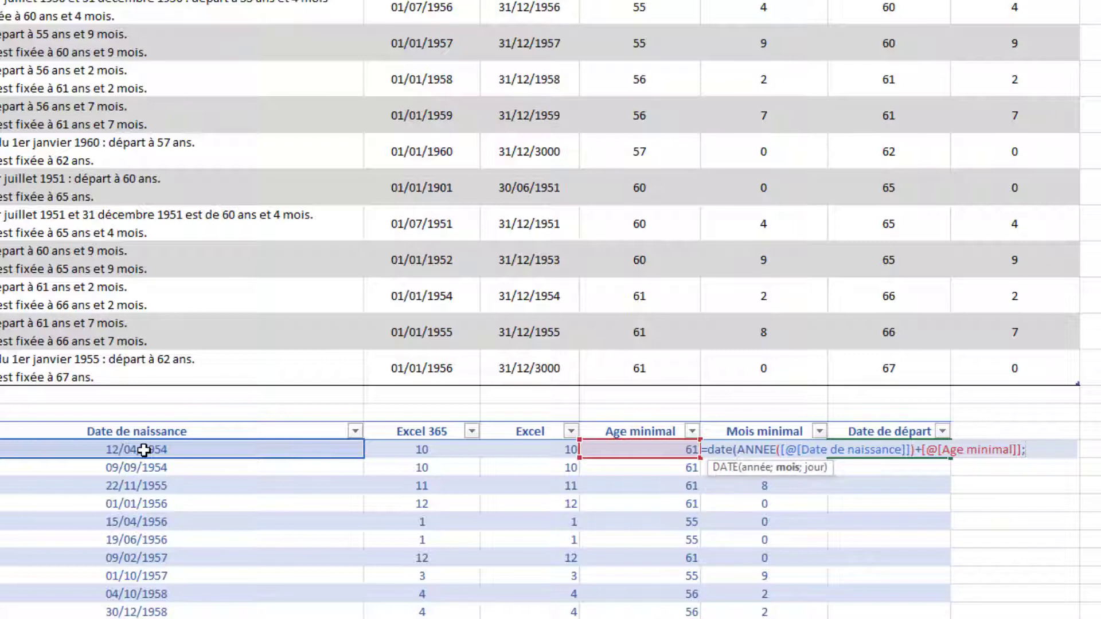
text(mois)
key(Tab)
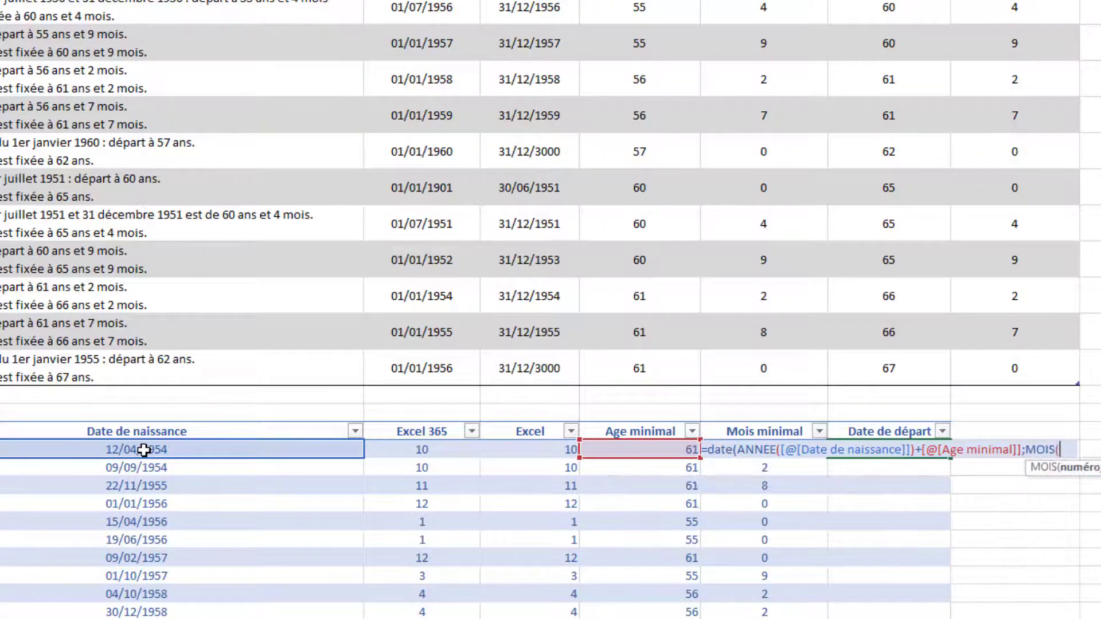
key(Left)
key(Left)
key(Left)
key(Left)
key(Left)
key(Left)
key(Right)
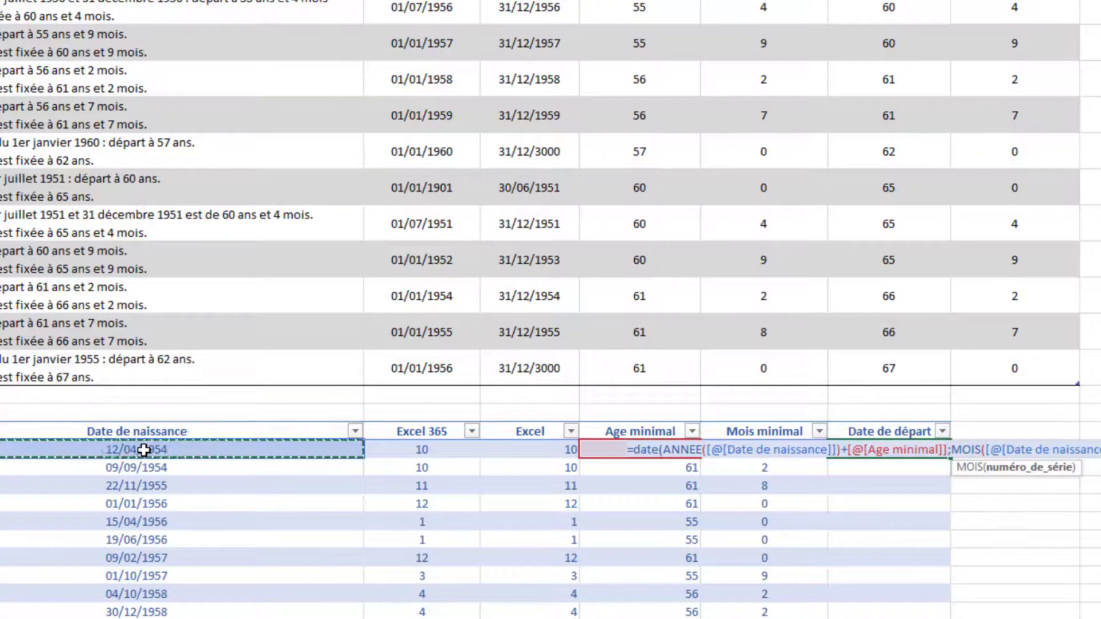
text())
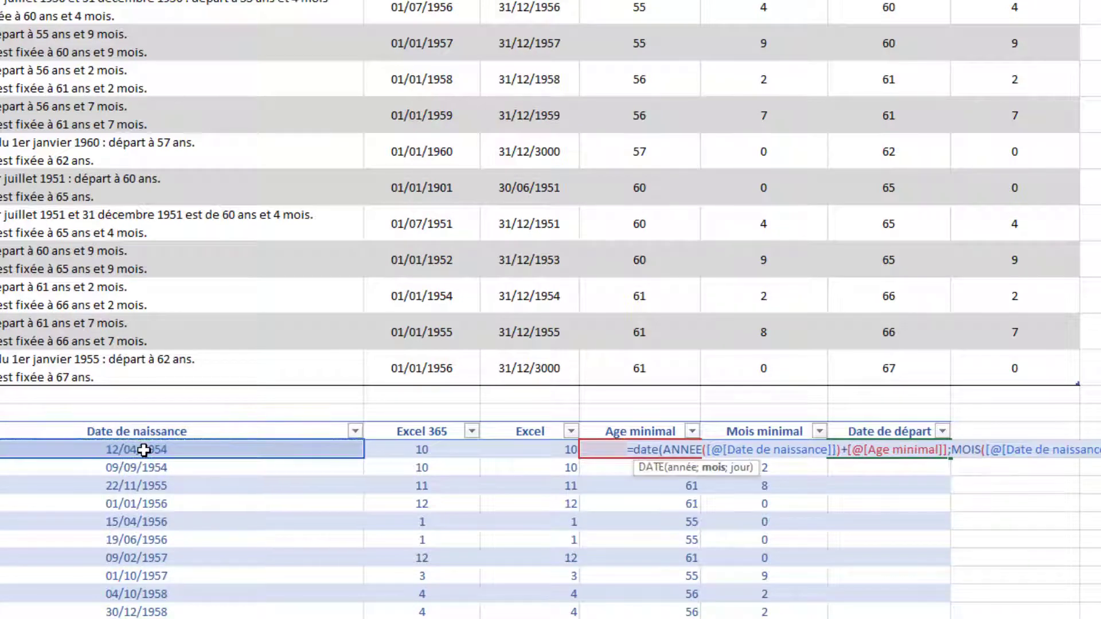
key(BackSpace)
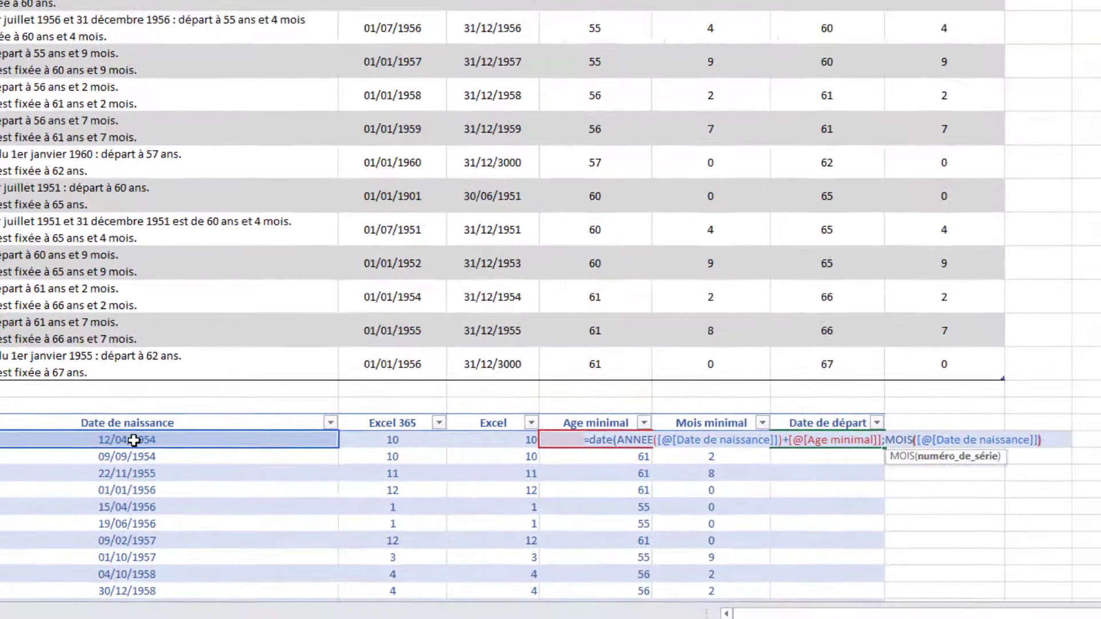
text()+)
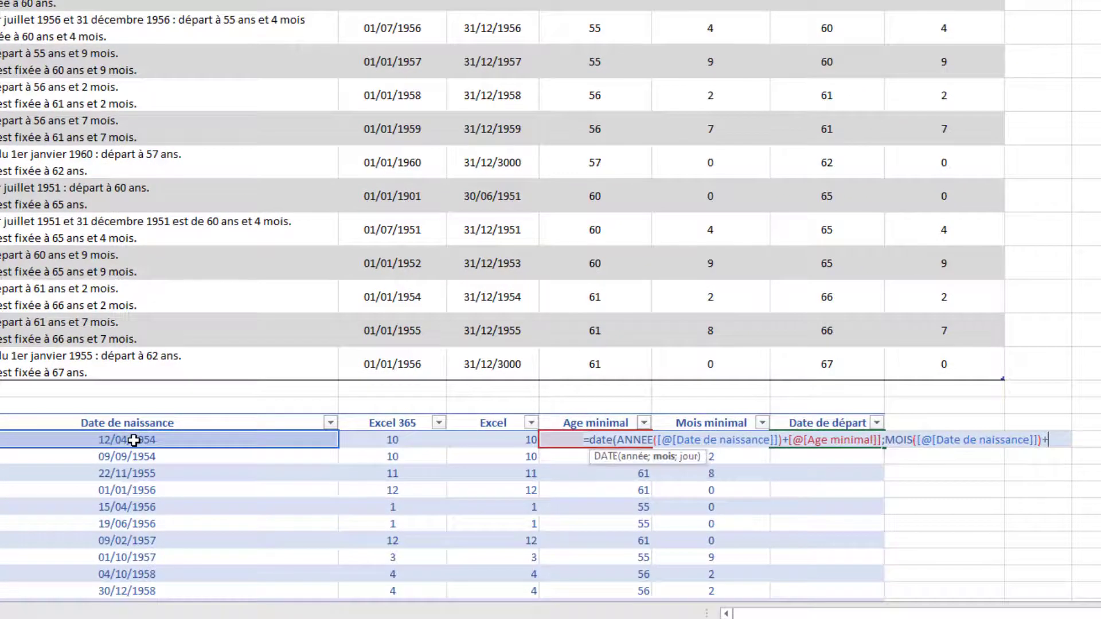
key(Left)
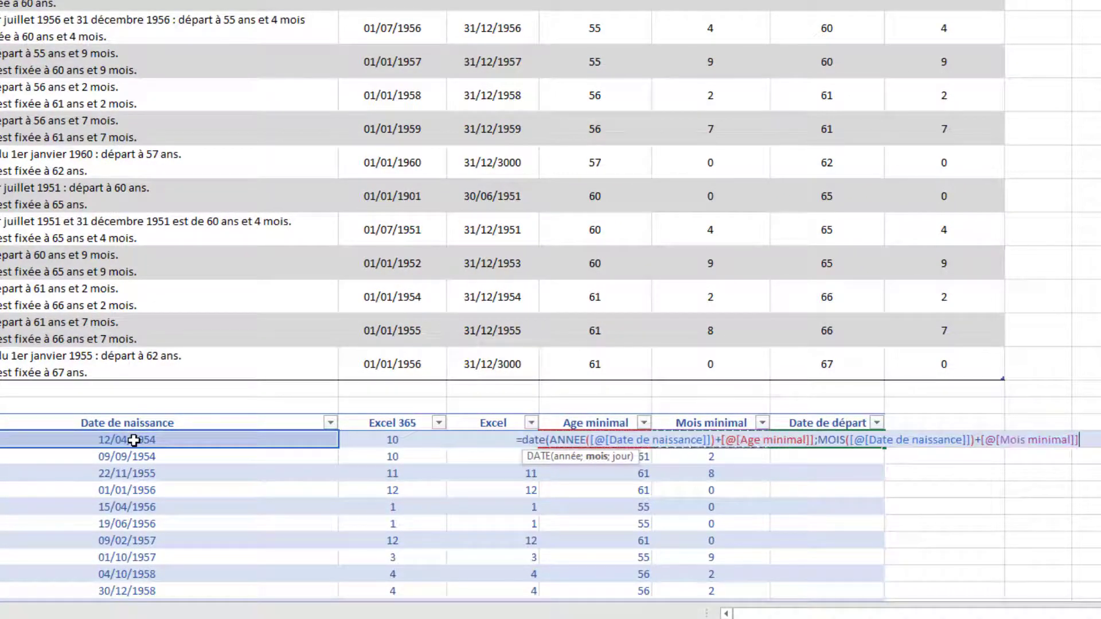
Complete the DATE formula with JOUR([@[Date de naissance]]) as the day argument and enter it in H17.
text(;JOUR()
key(Left)
key(Left)
key(Left)
key(Left)
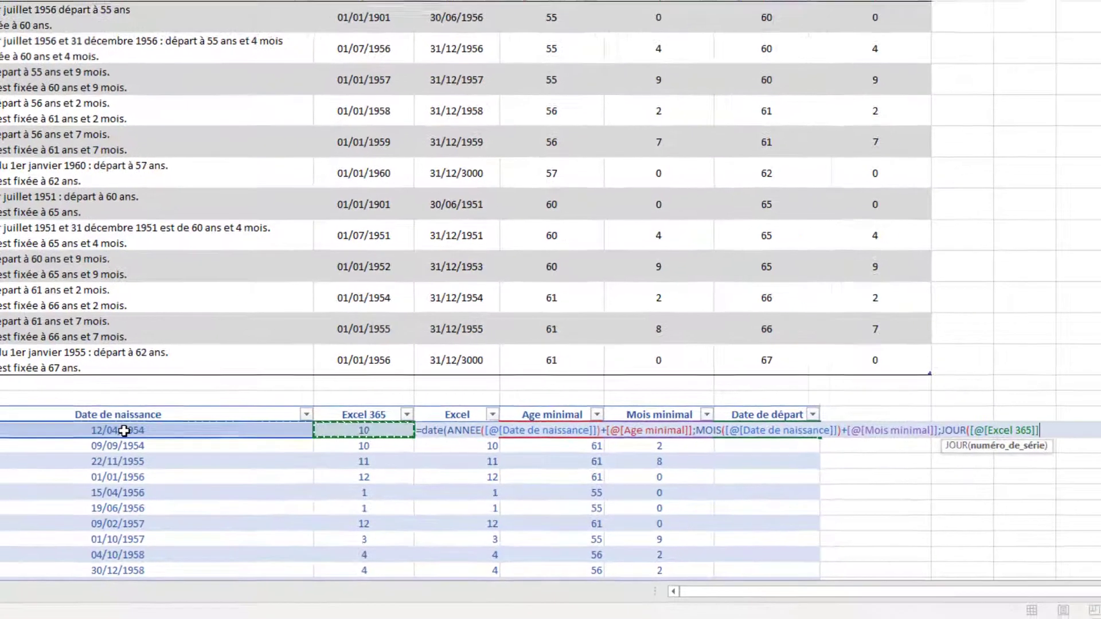
key(Left)
text())
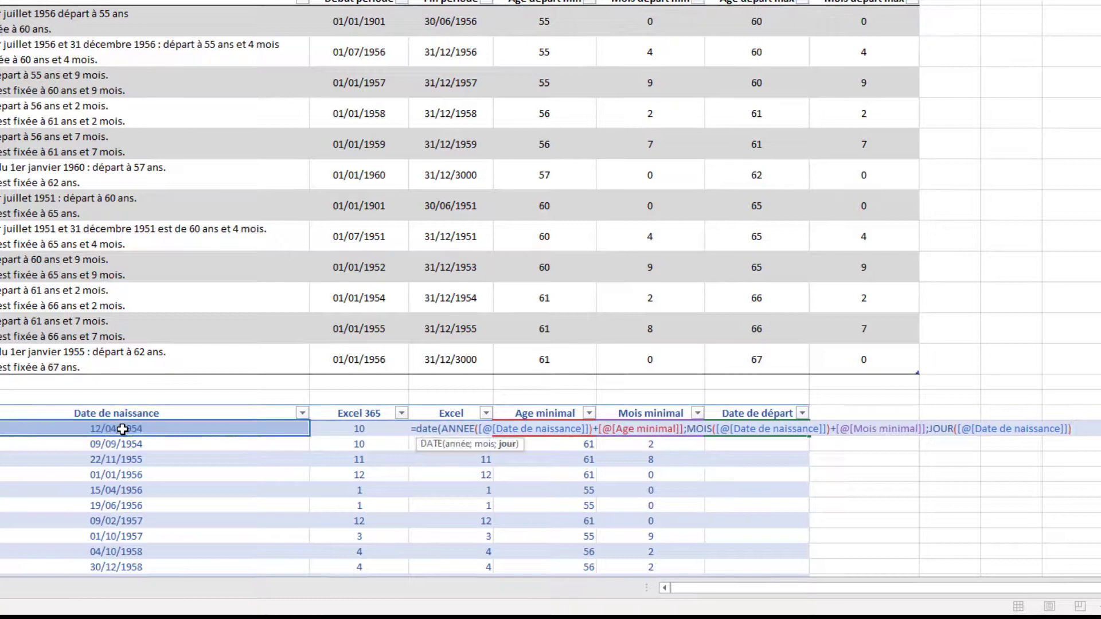
key(Return)
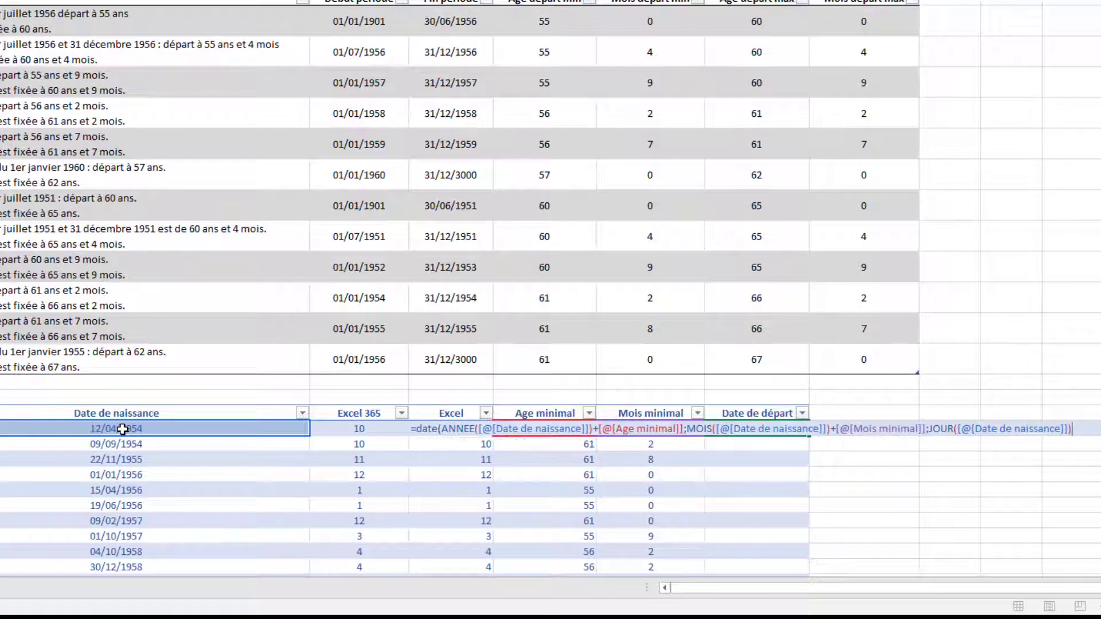
key(Return)
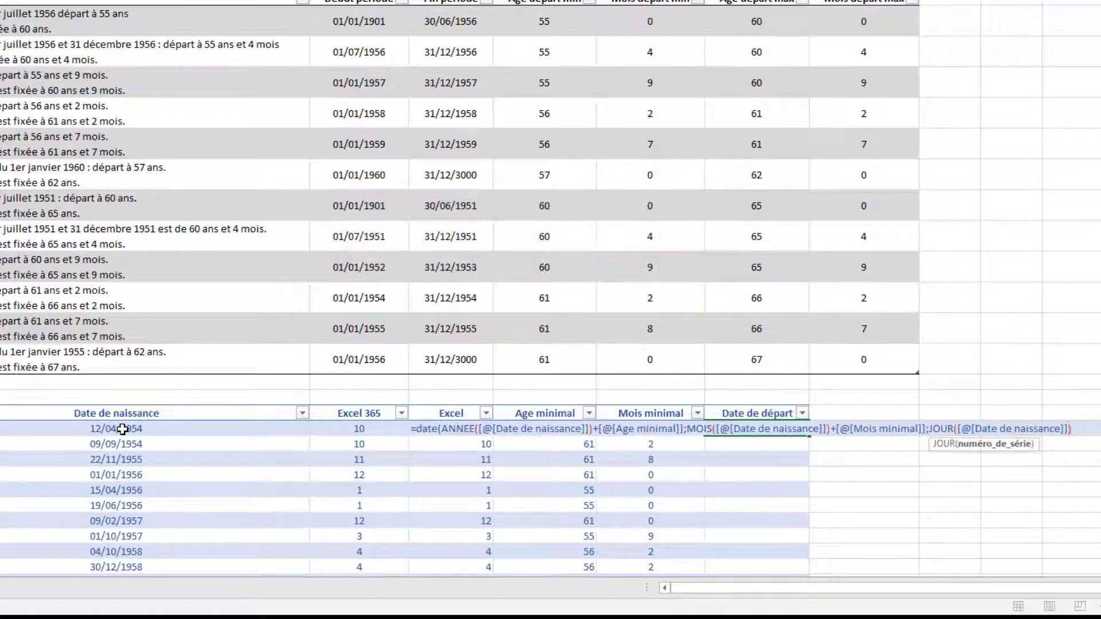
text())
key(Return)
key(Up)
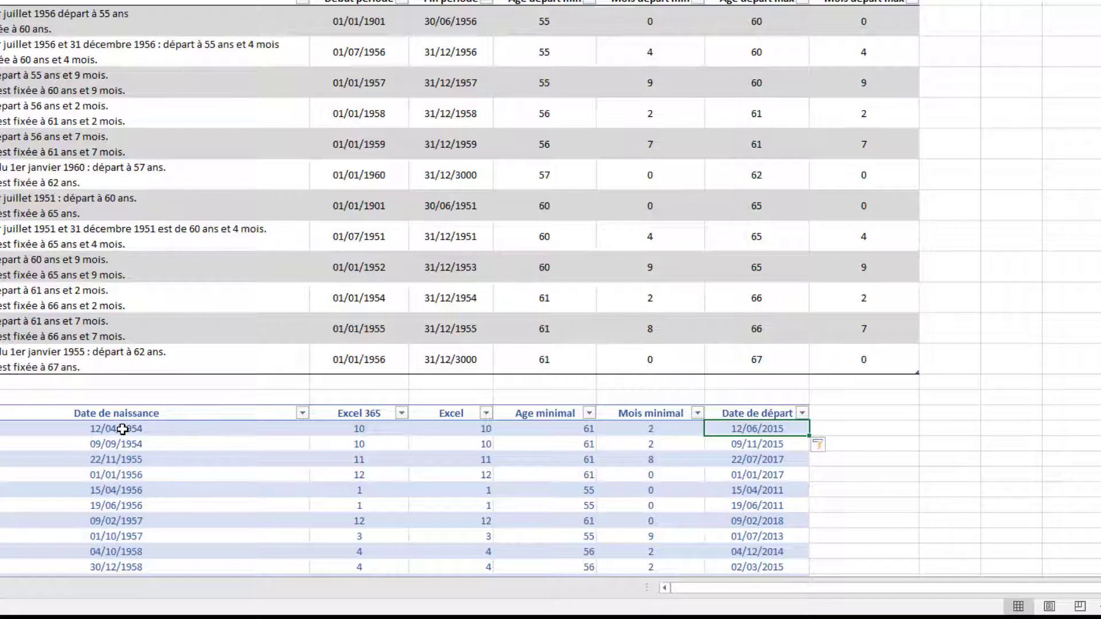
Rename the "Date de départ" header to "Date de départ mini" and widen its column to fit the text.
click(176, 431)
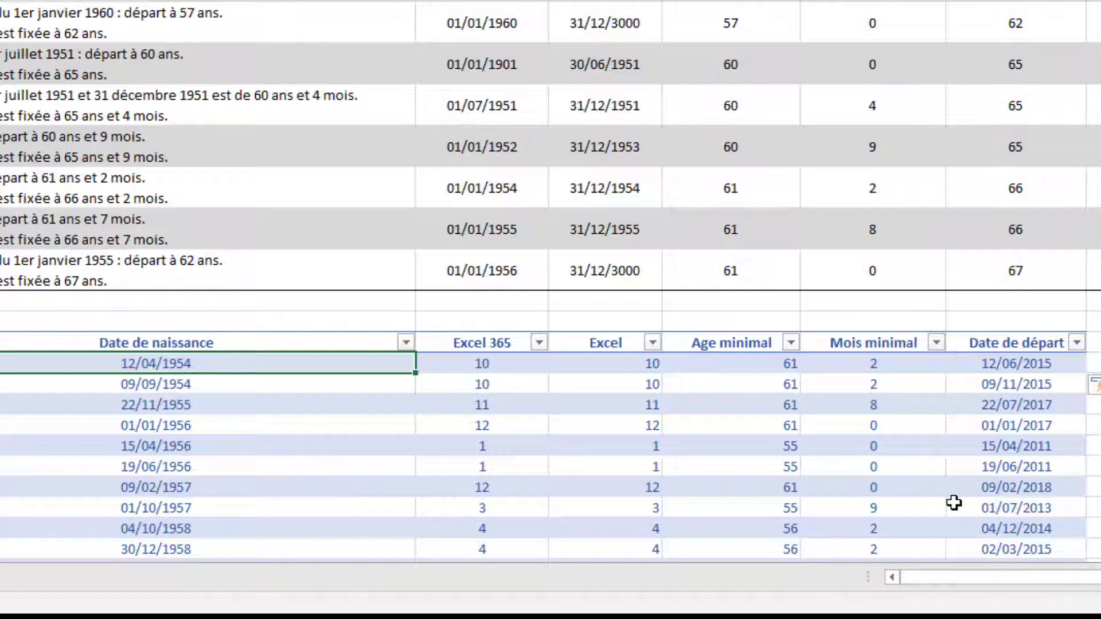
click(1004, 344)
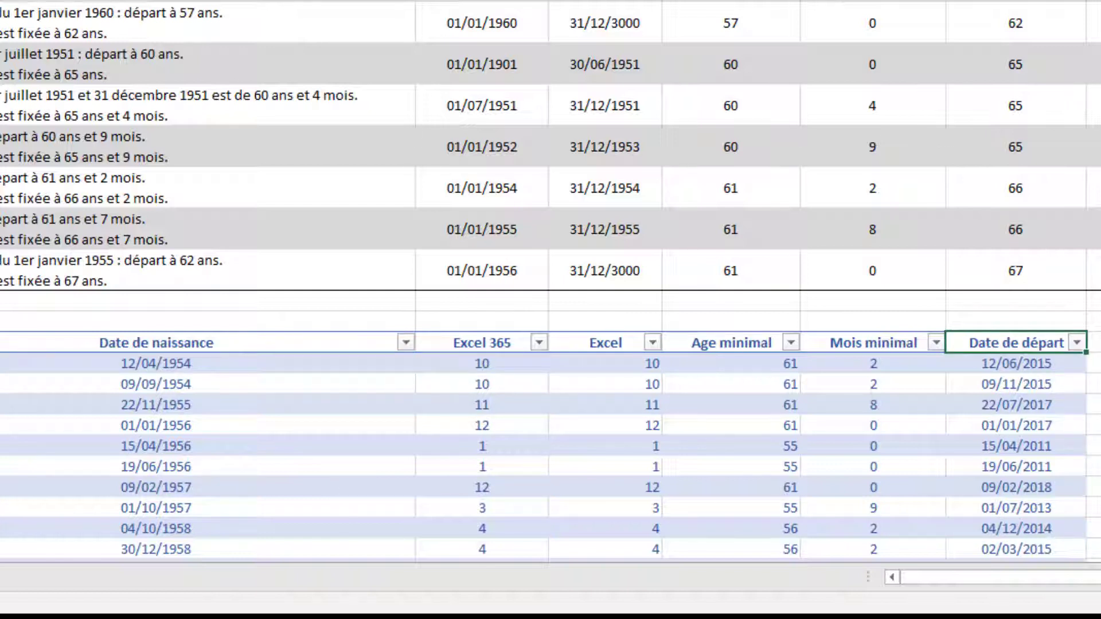
key(F2)
text(mini)
key(Return)
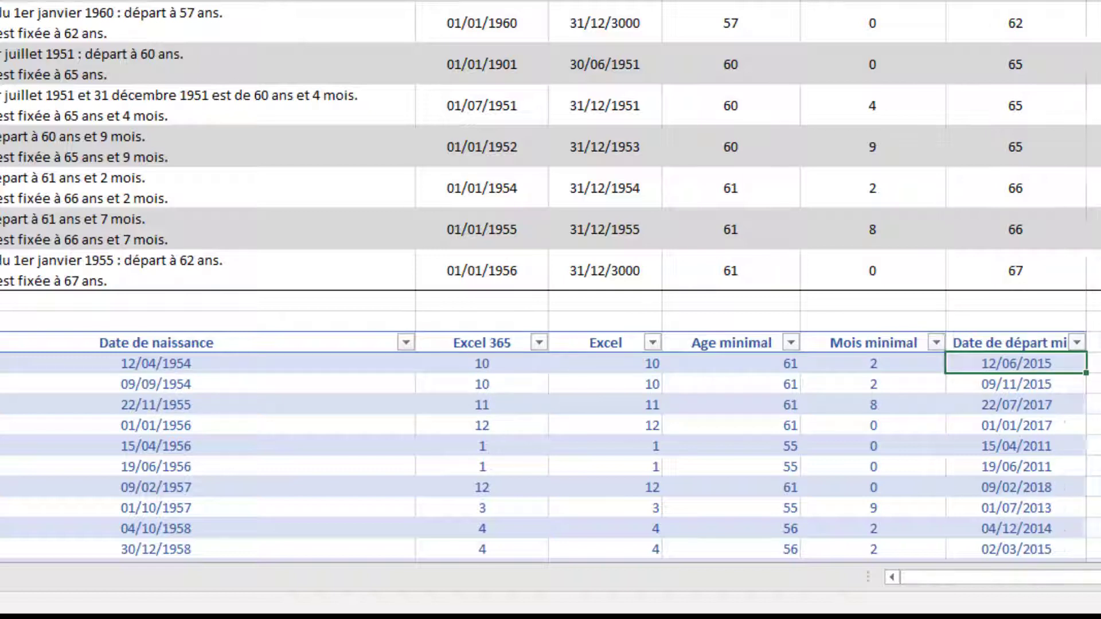
click(779, 370)
click(867, 366)
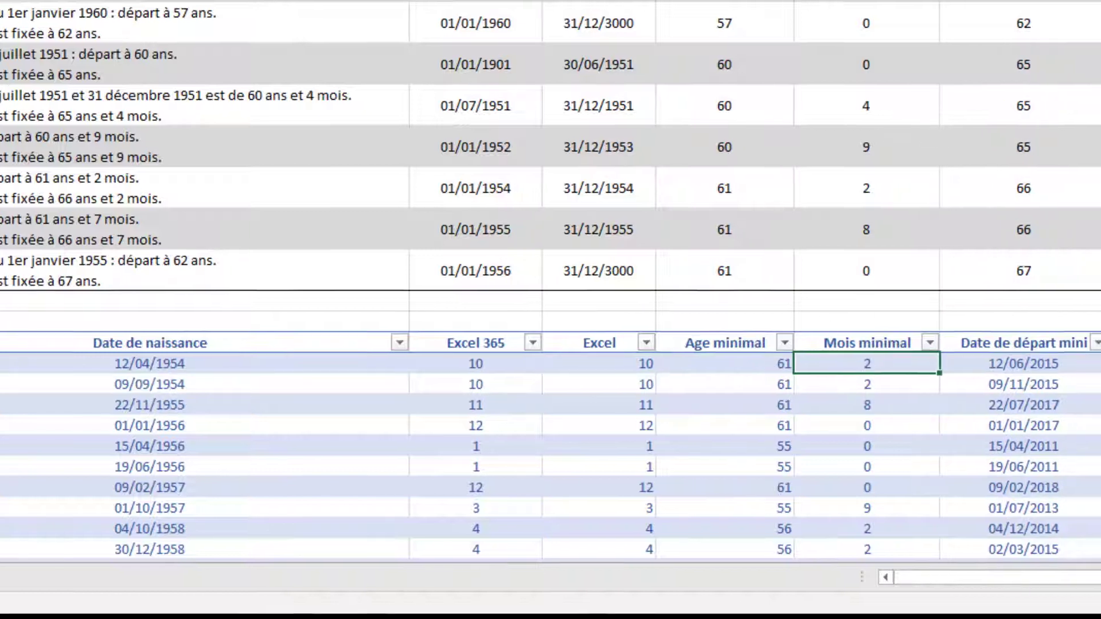
click(963, 366)
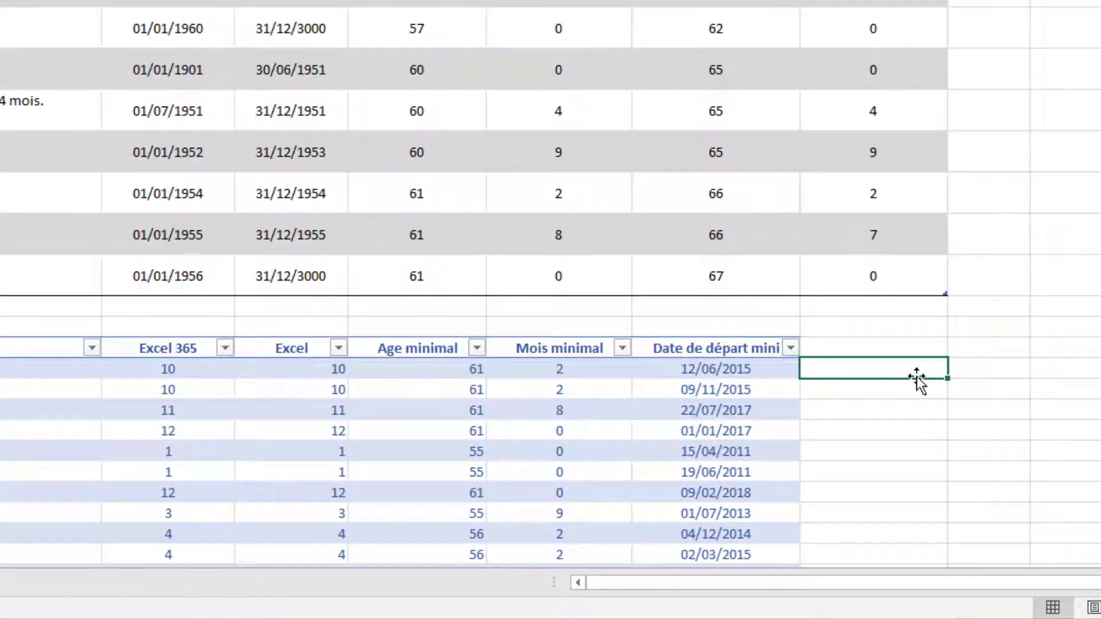